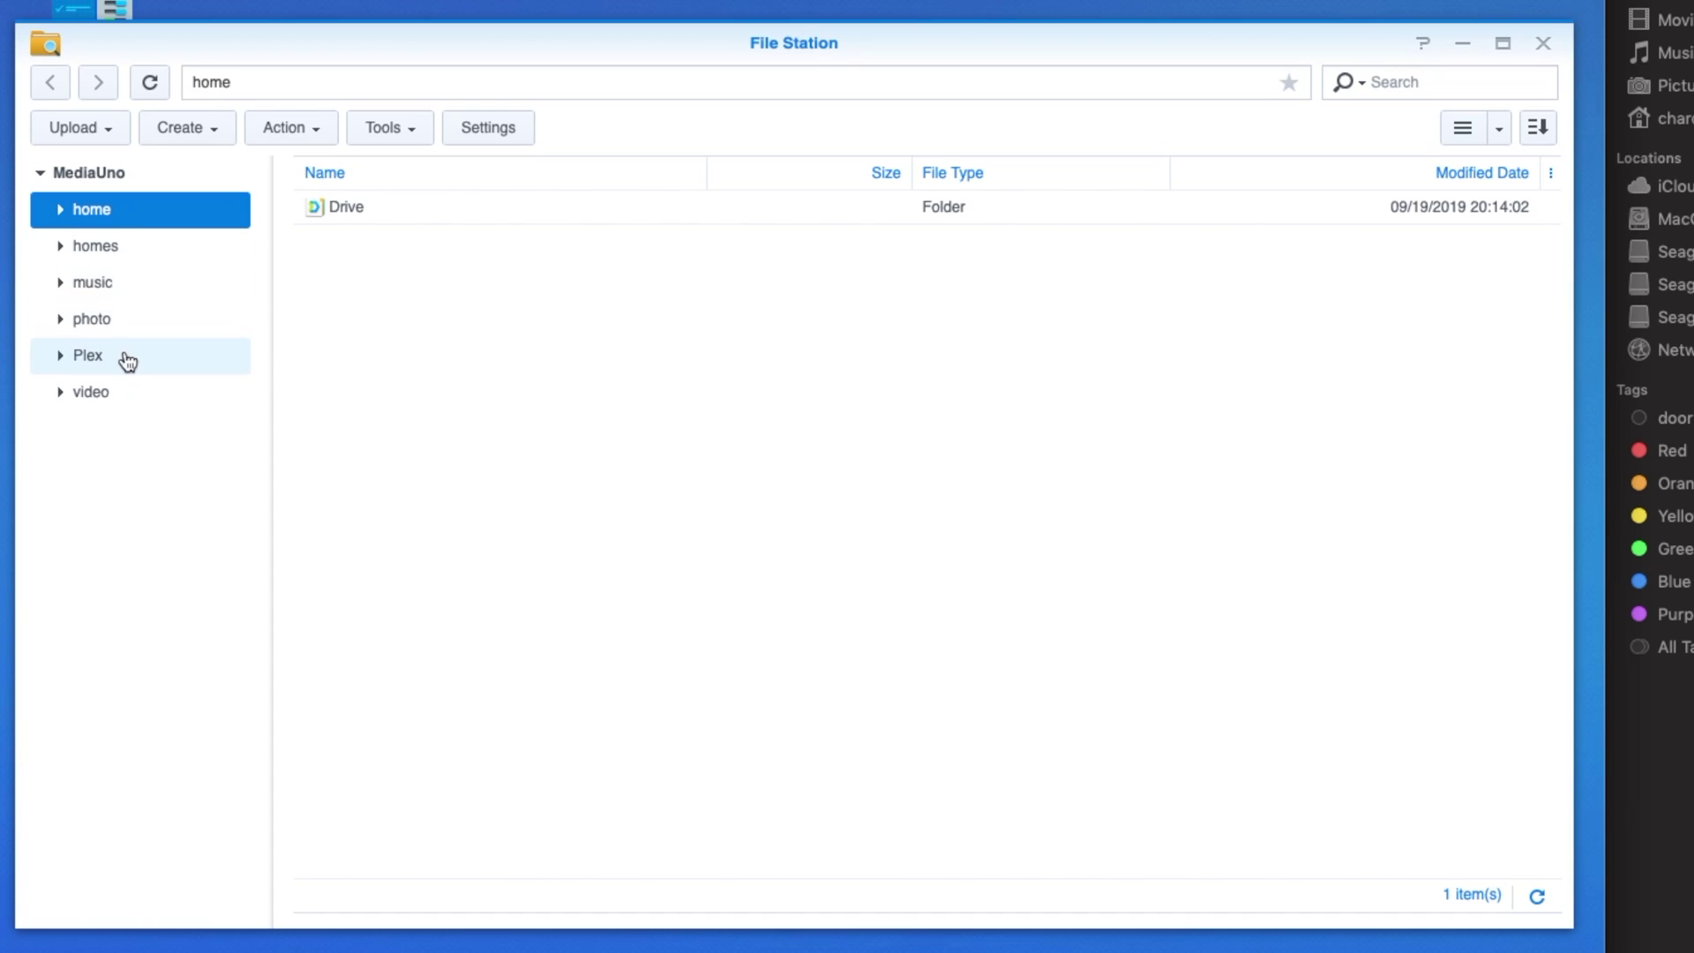
- Create a folder named Music inside the Library folder of the Plex share
click(61, 356)
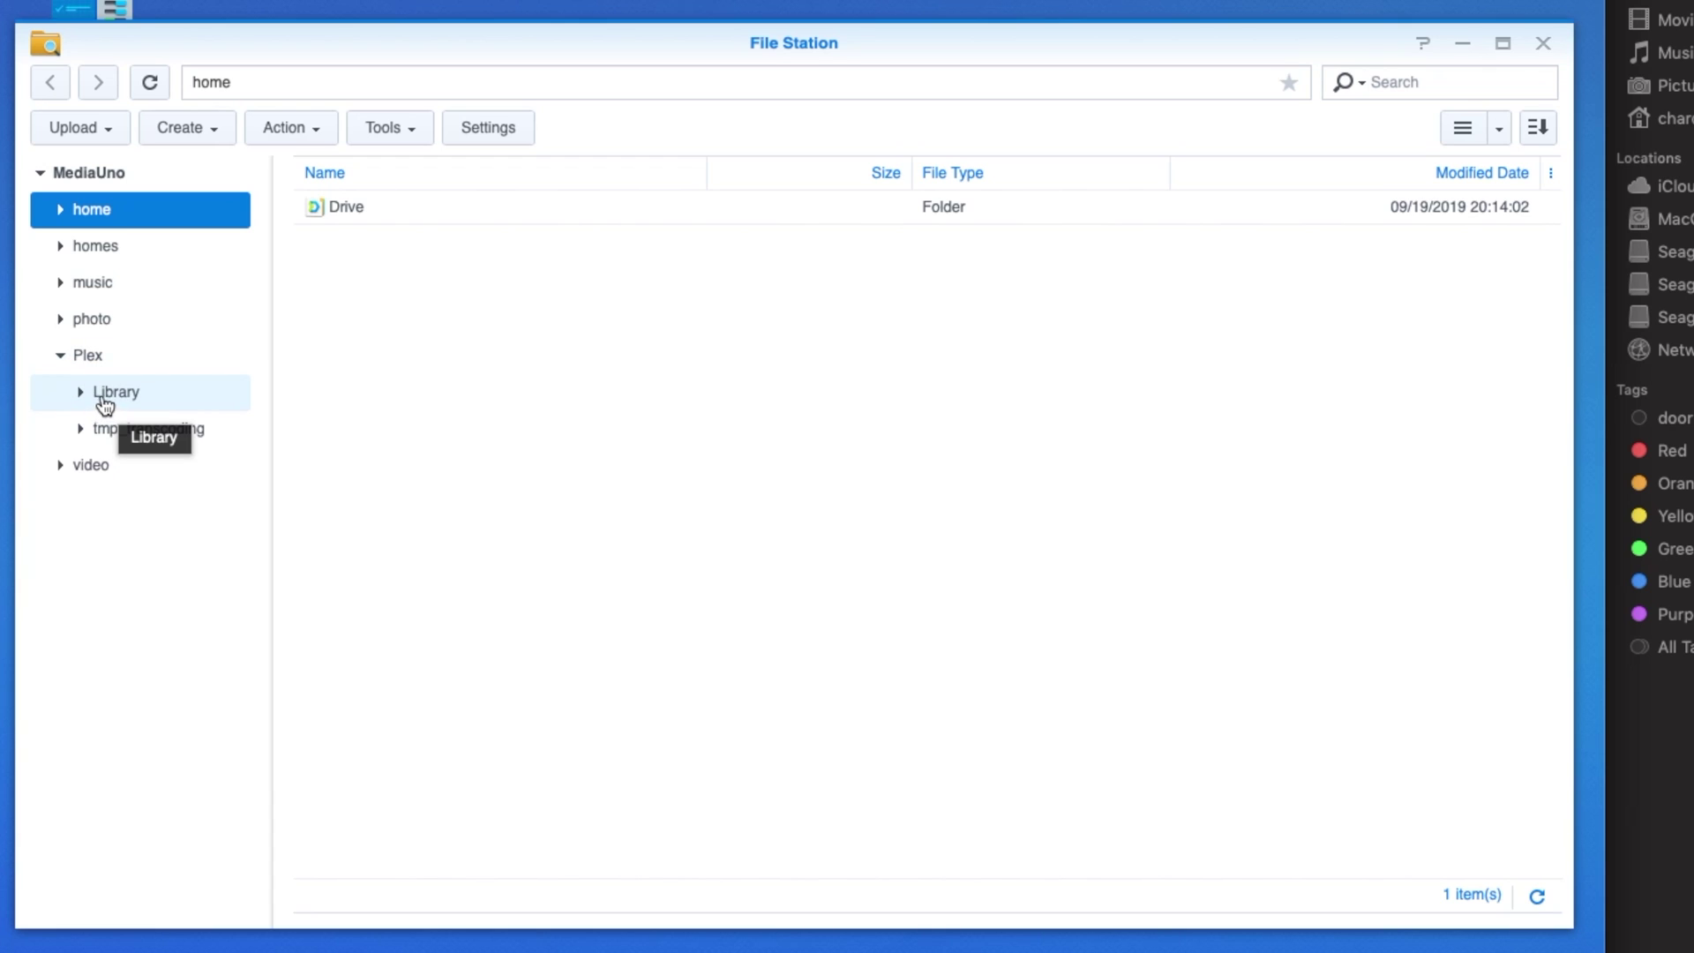
click(136, 399)
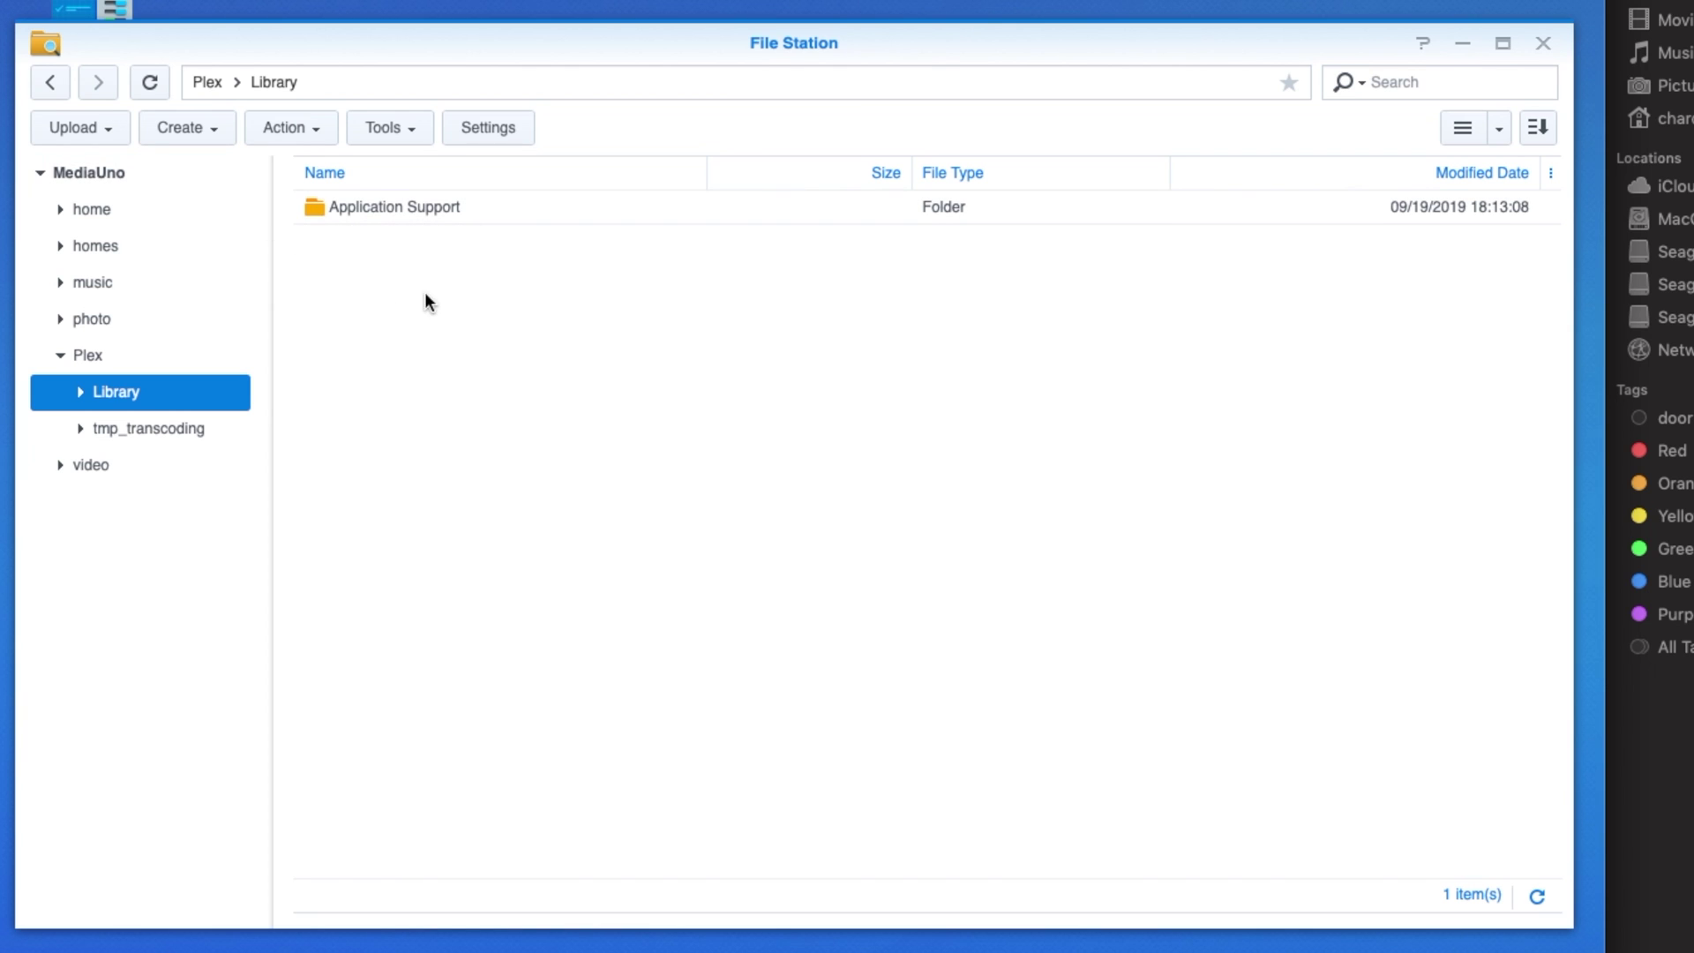
click(223, 139)
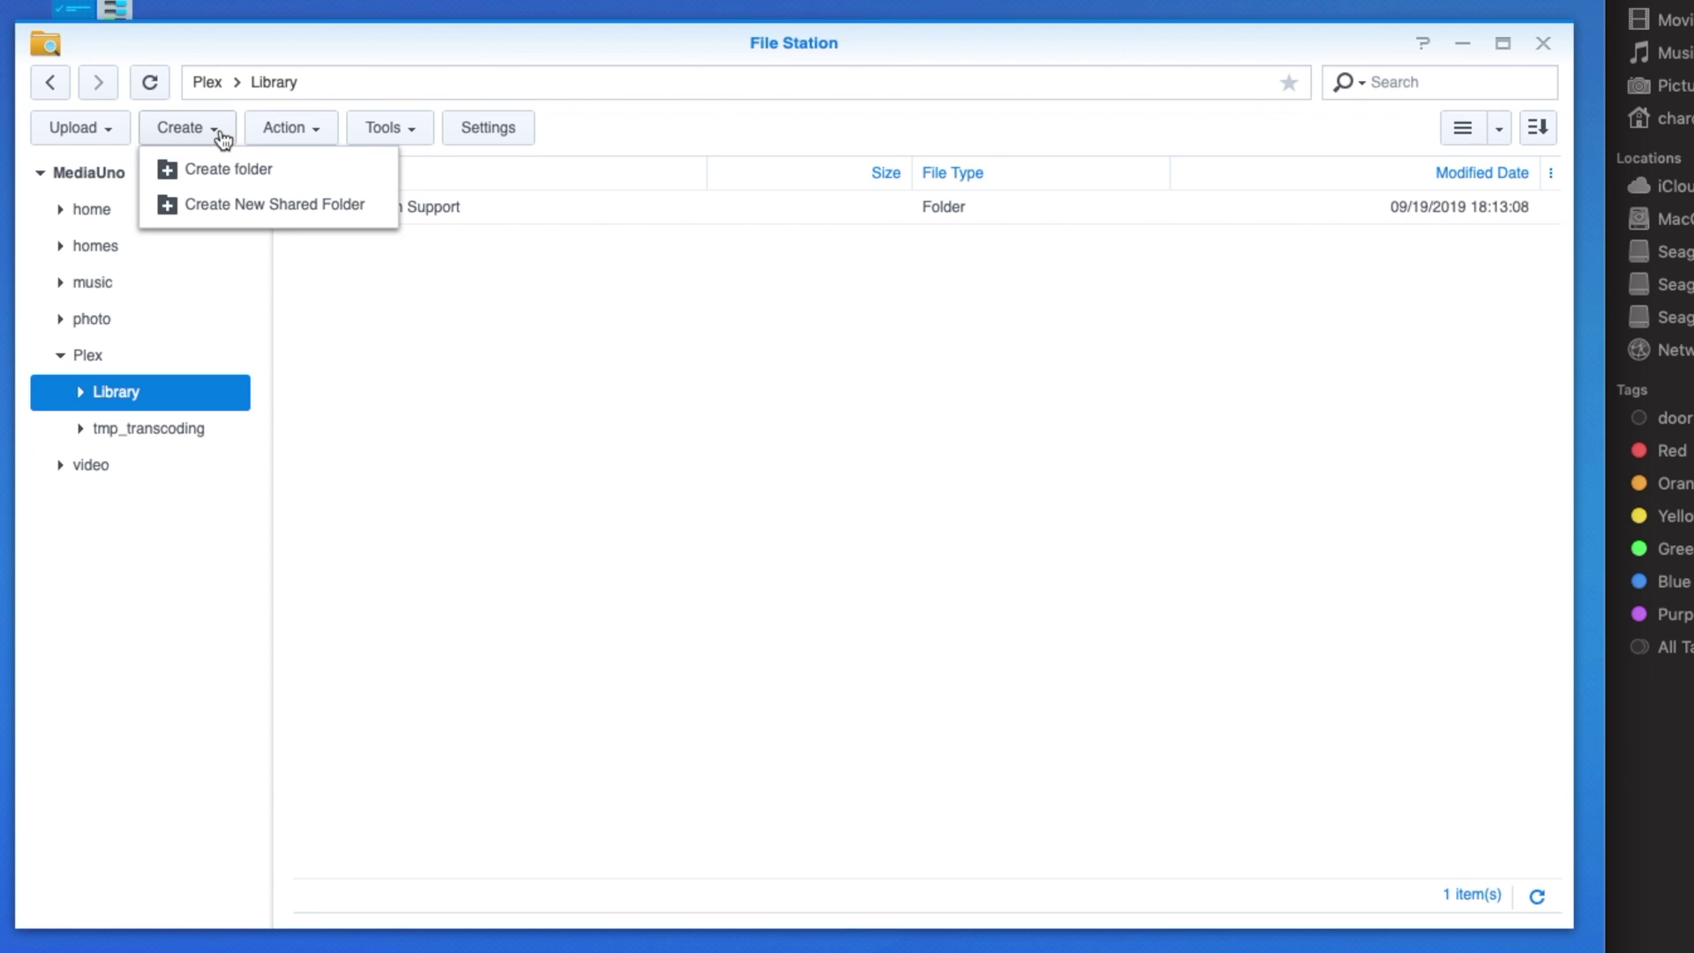
click(400, 369)
right_click(417, 340)
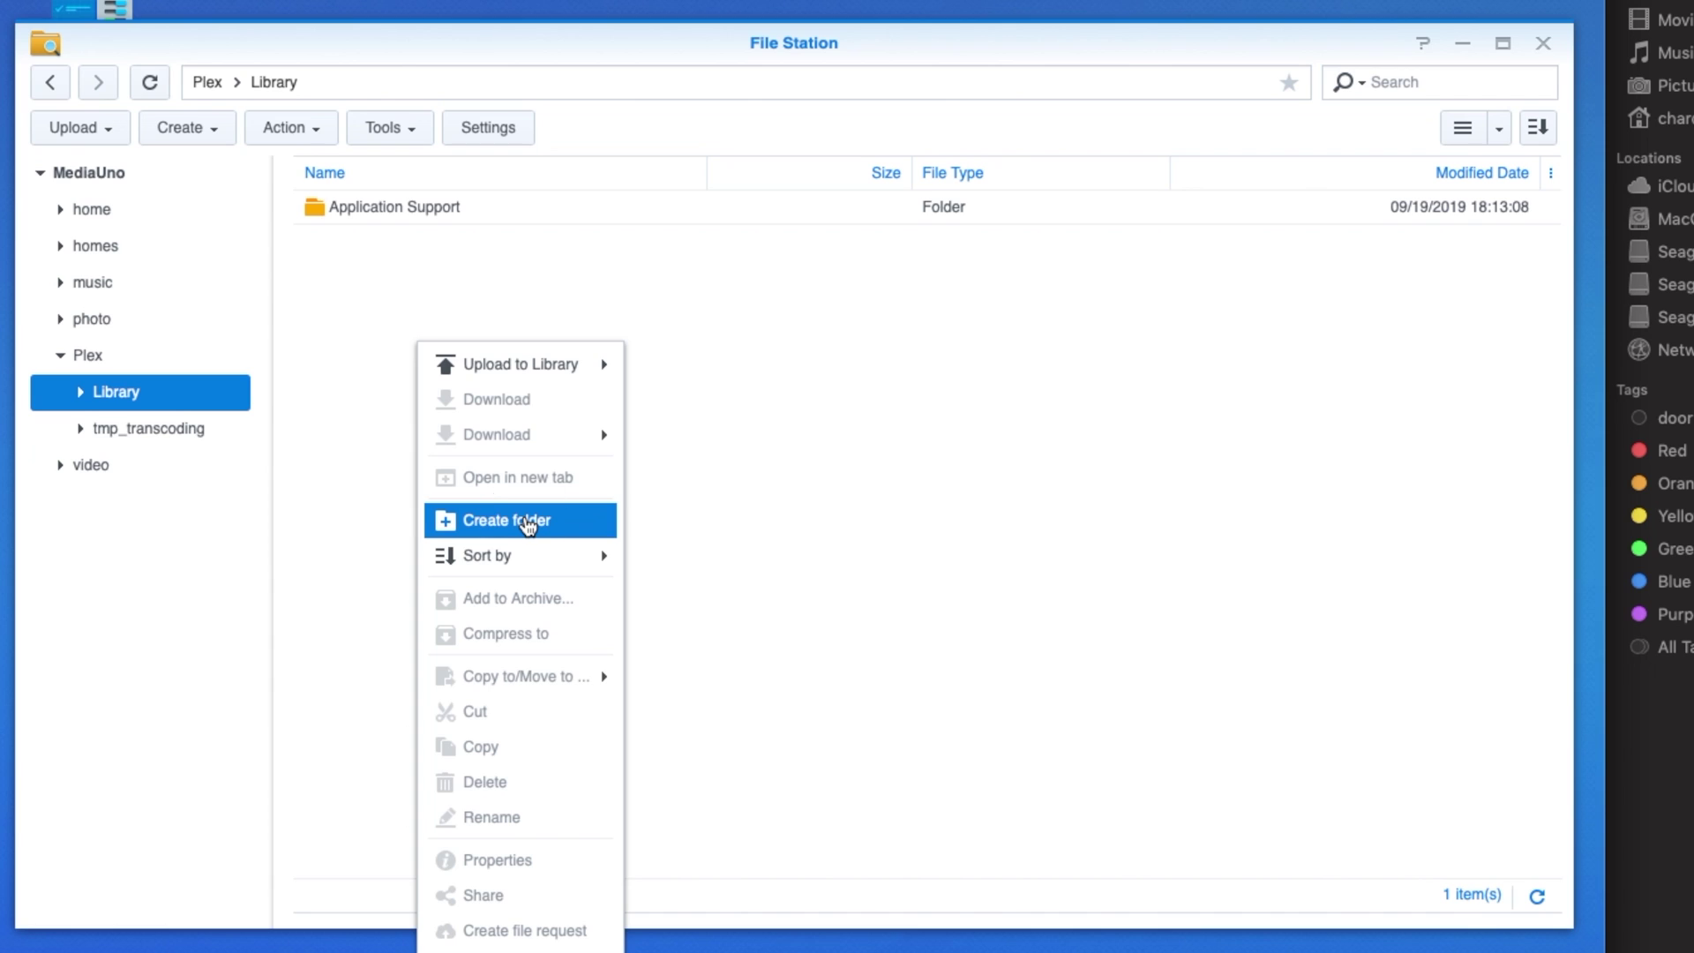
click(528, 522)
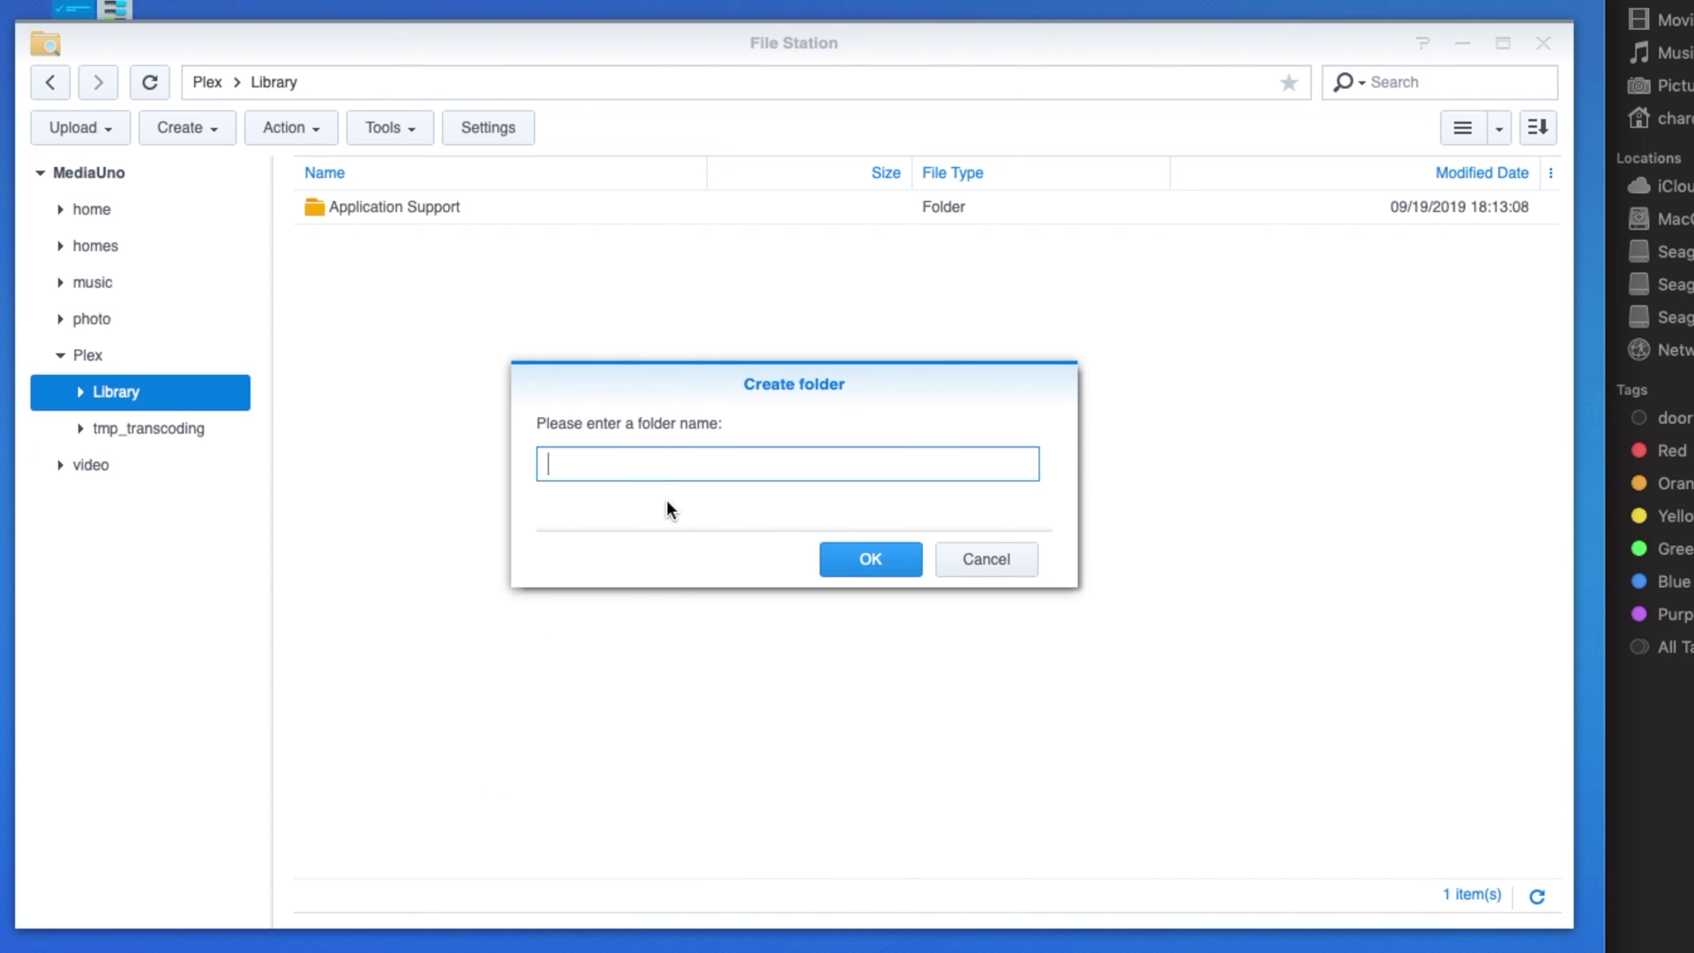
text(Music)
key(Return)
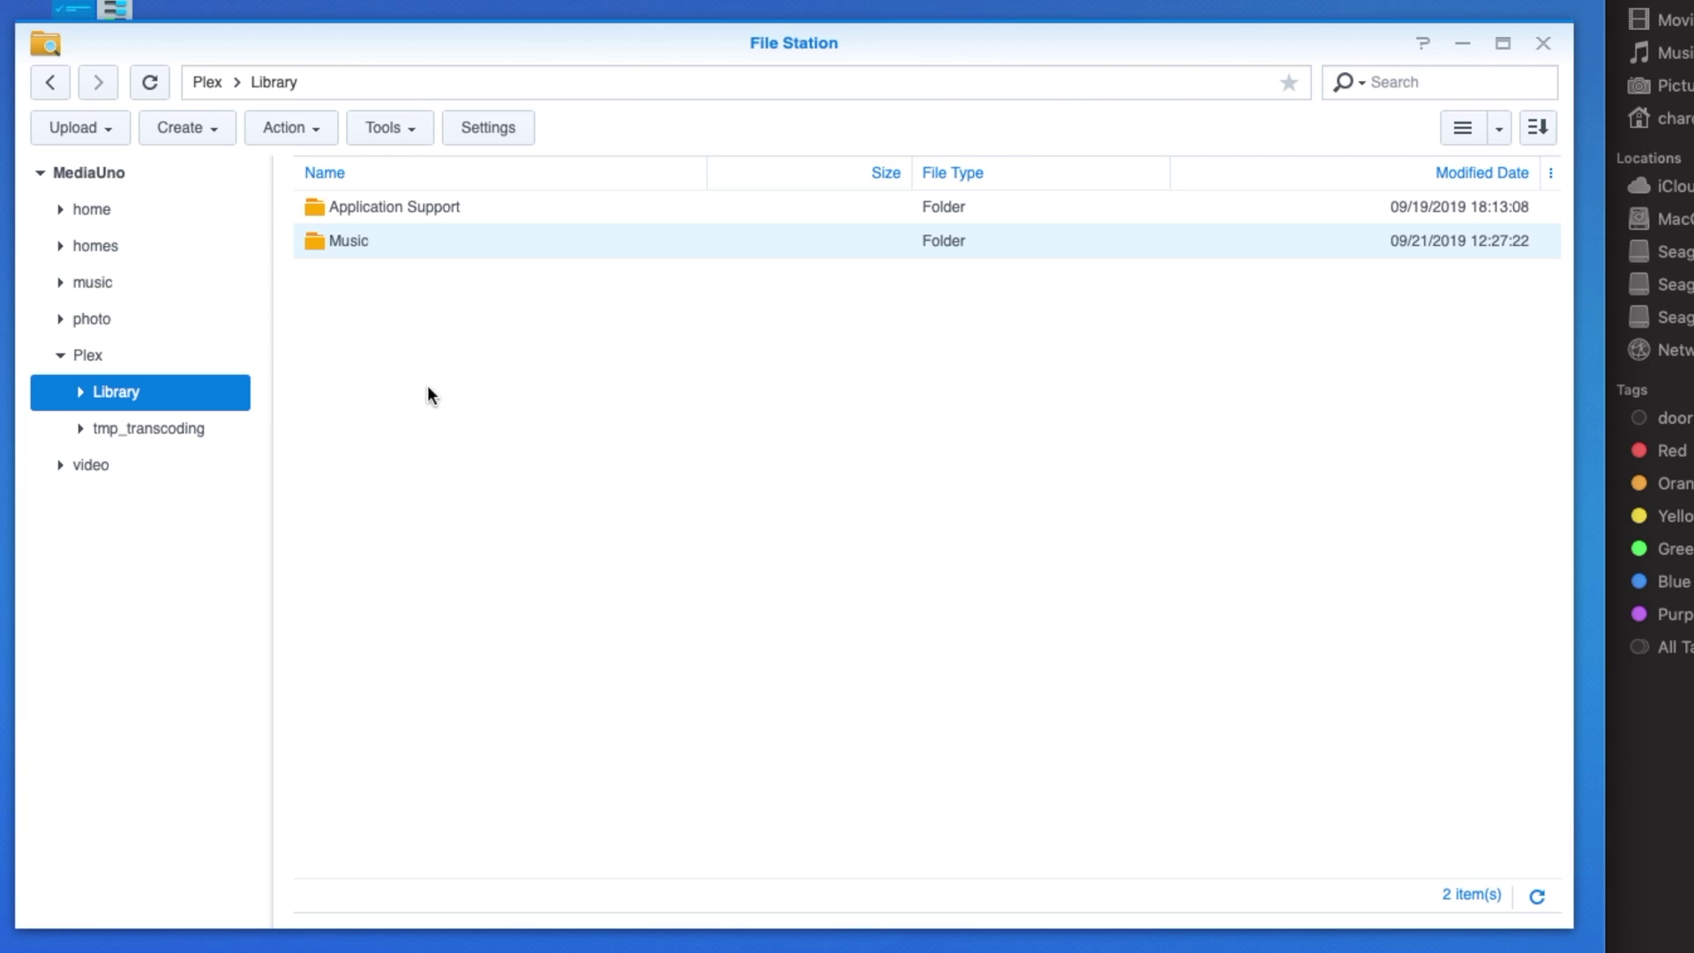
- Open the new Music folder and create a subfolder named Country in it
double_click(439, 244)
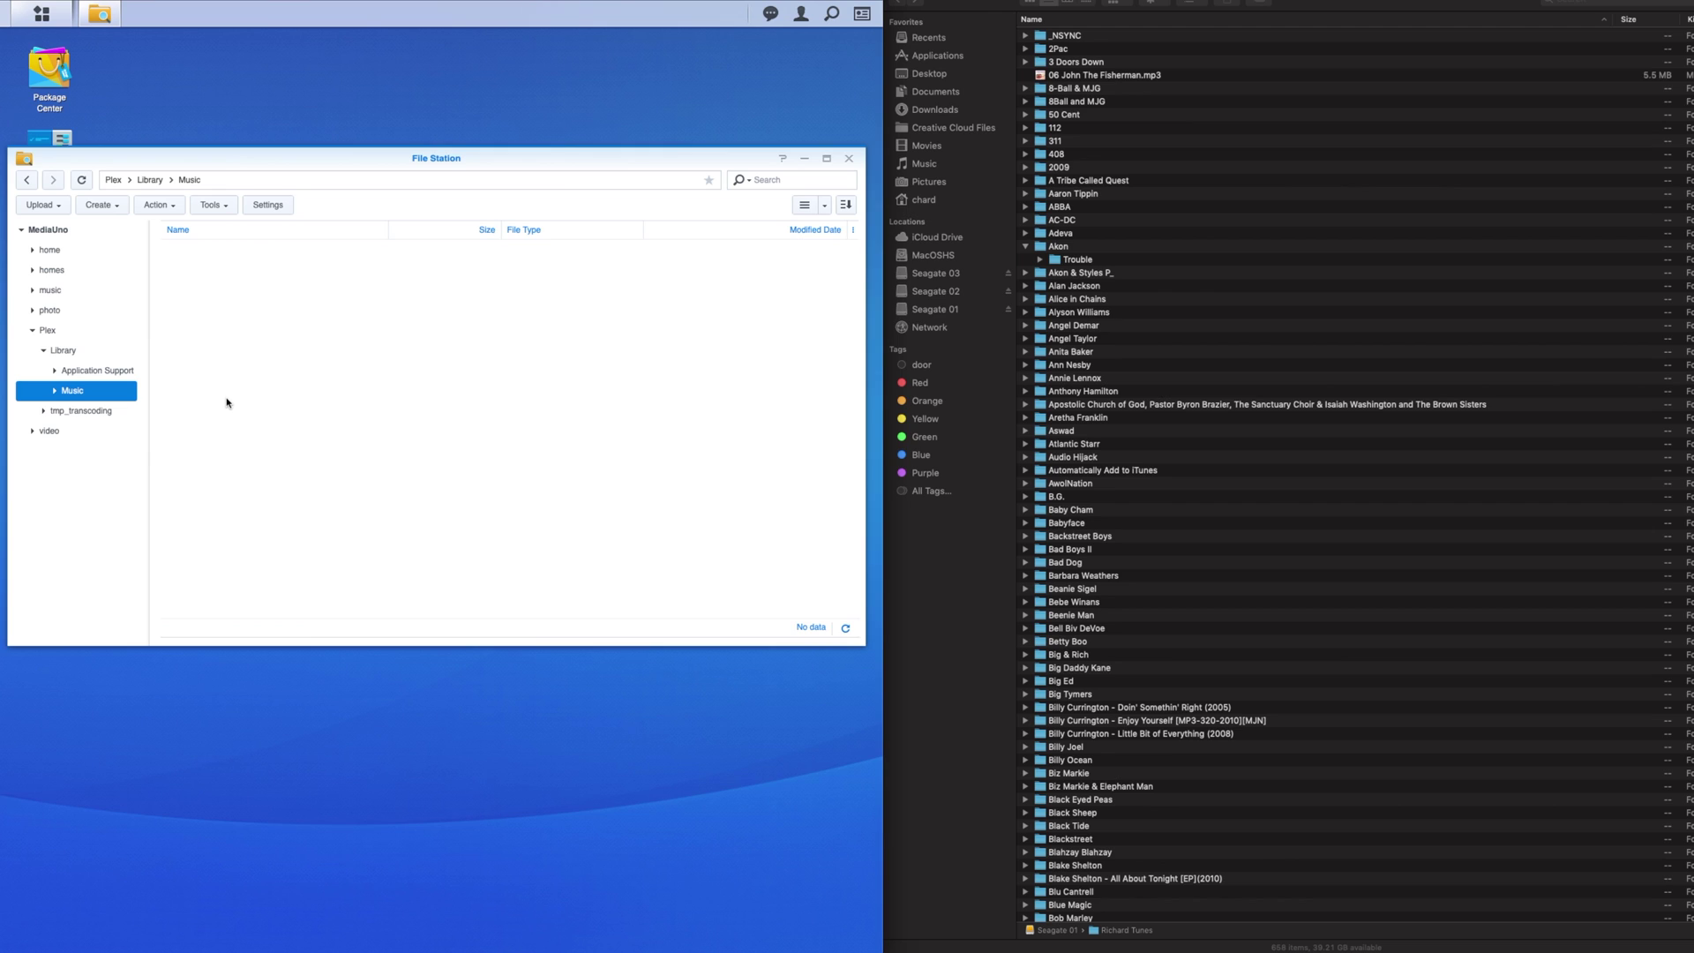
right_click(191, 280)
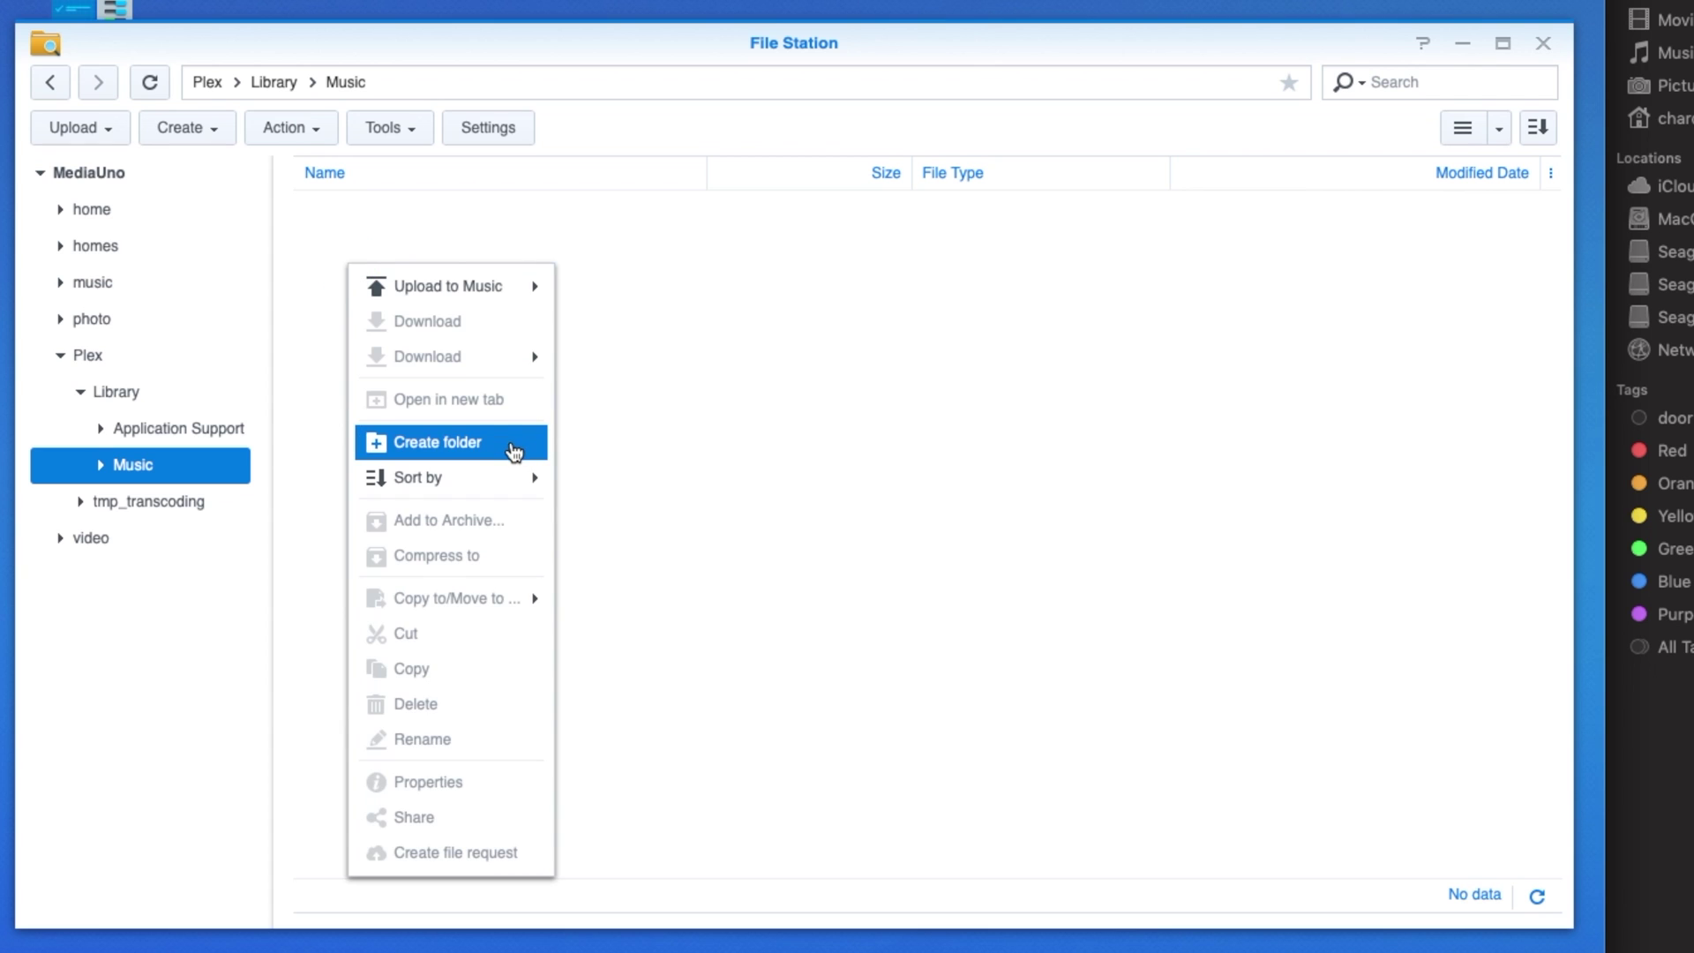
click(513, 451)
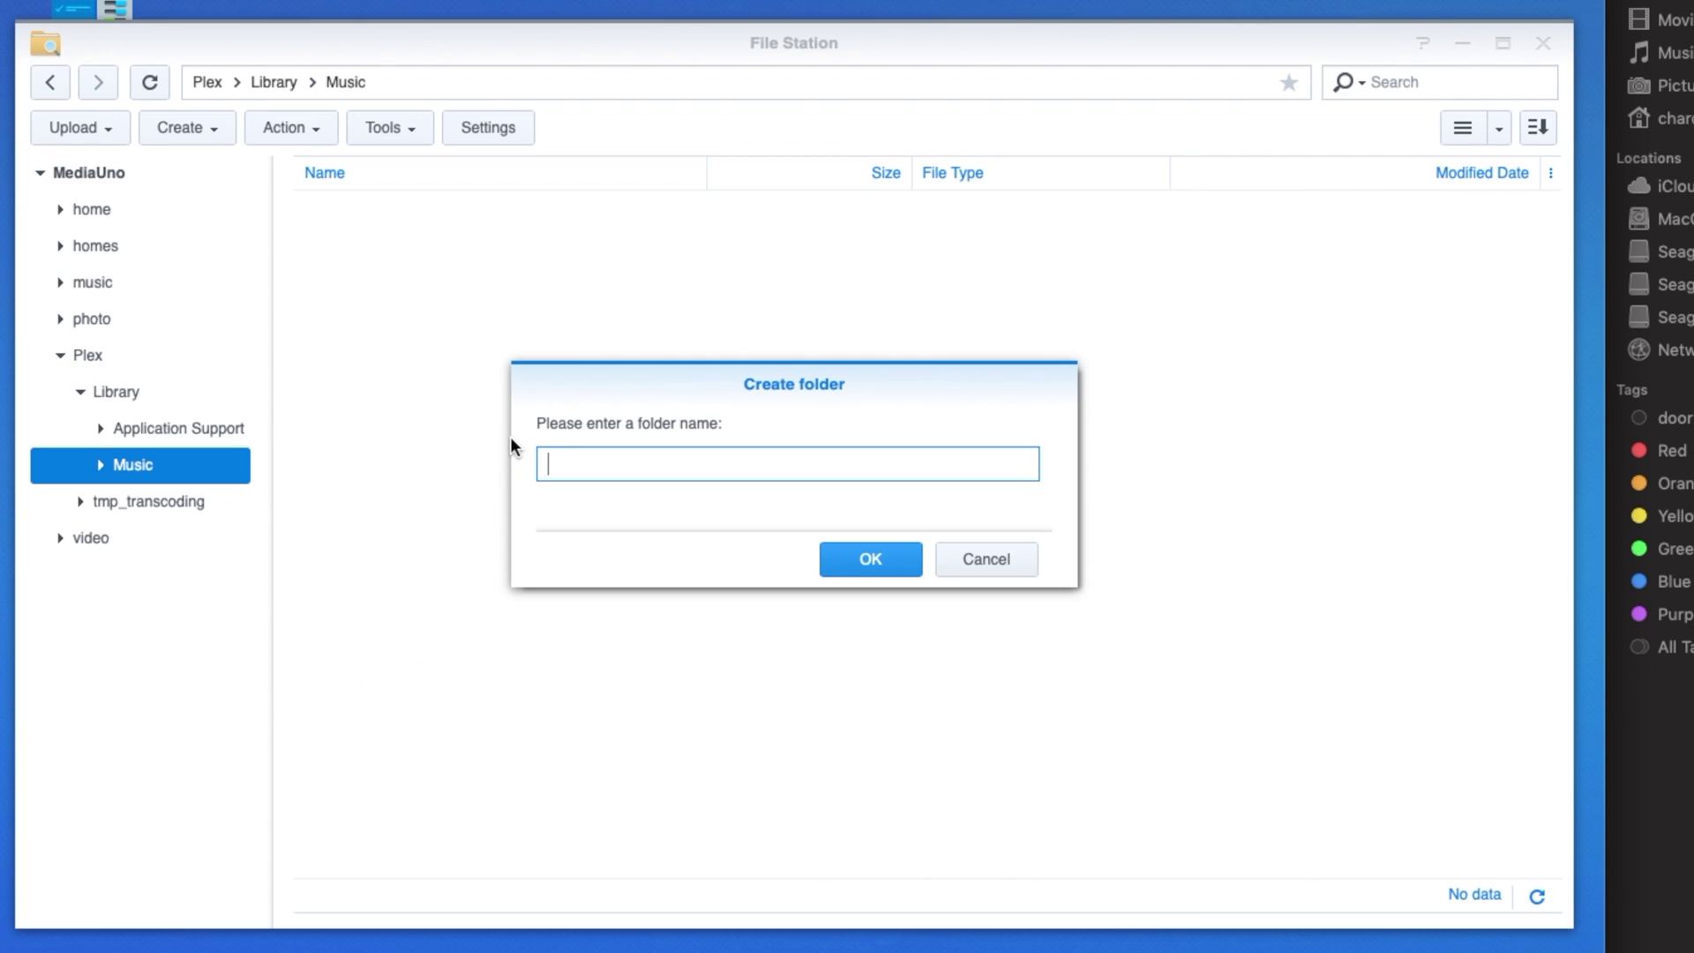
text(Country)
key(Return)
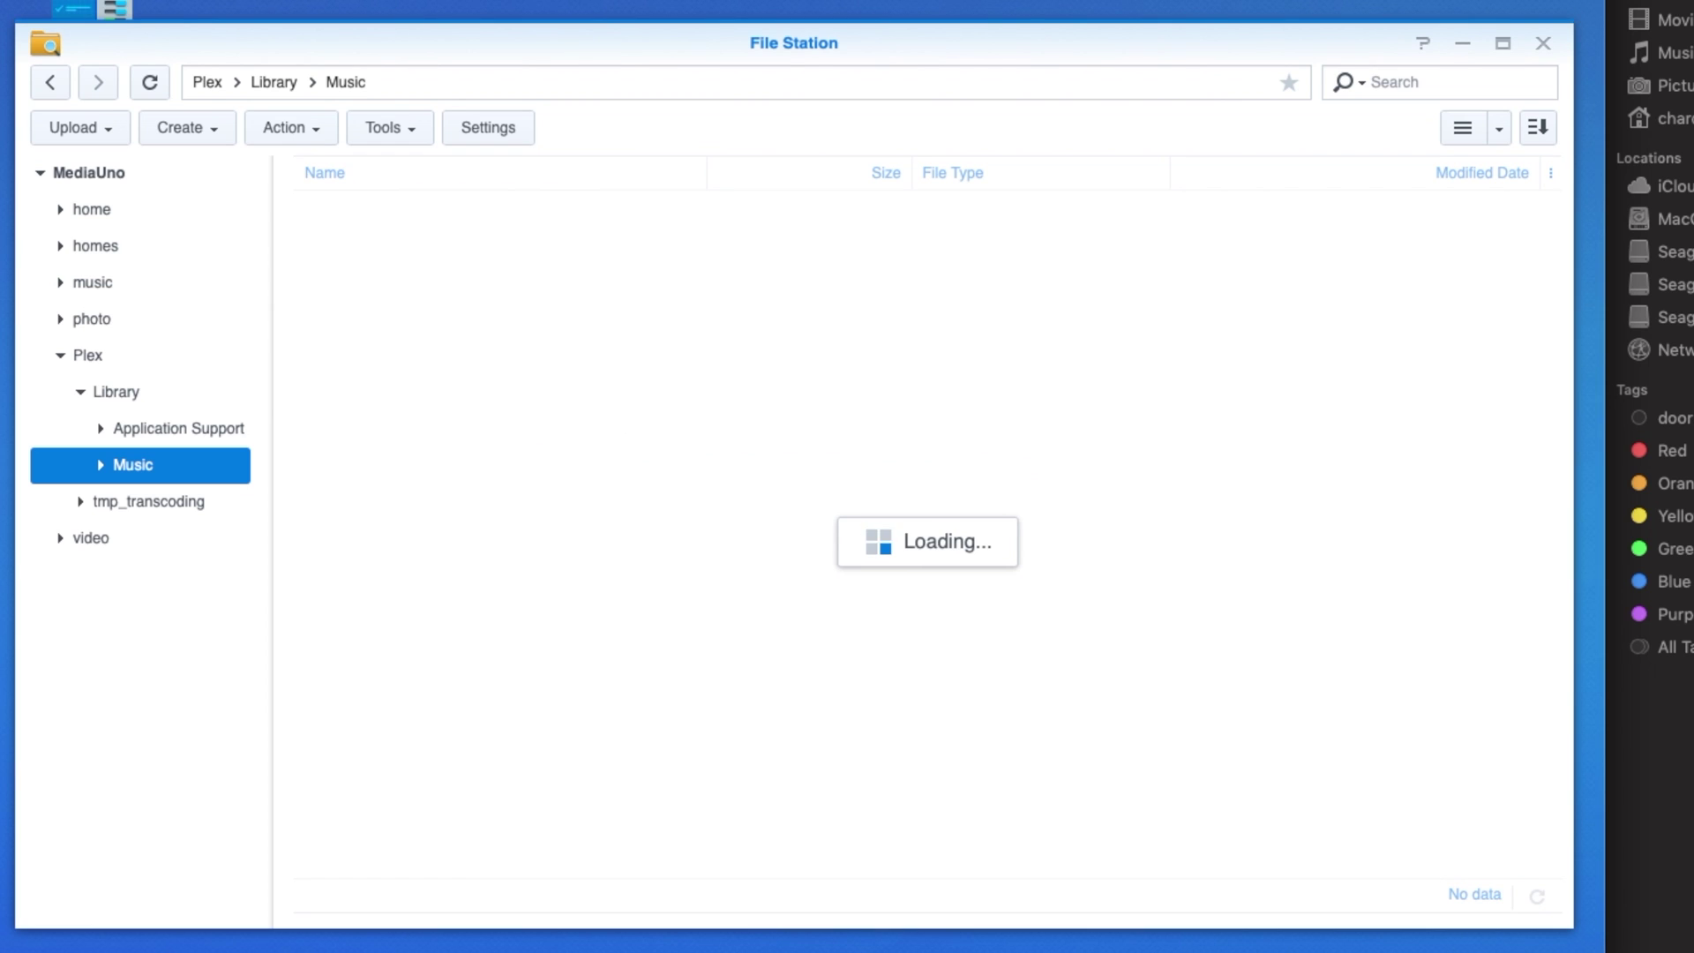
- Create the additional genre folders Hip Hop, Gospel, R&B and Reggae inside the Music folder
right_click(415, 305)
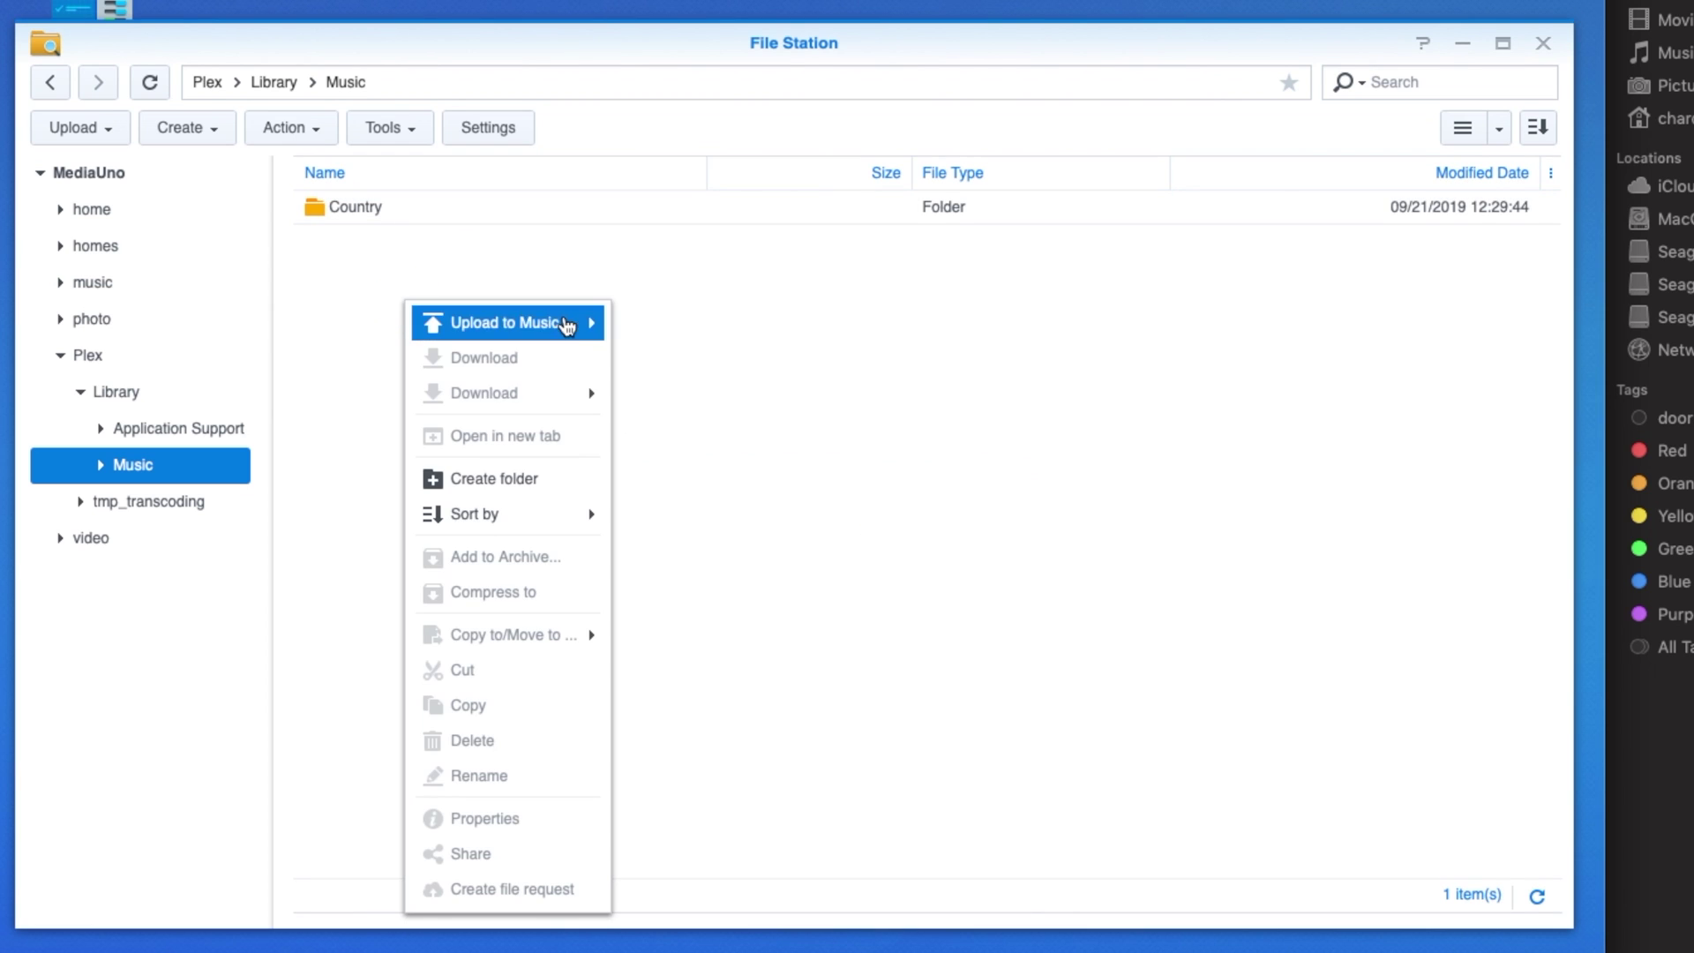
mouse_move(532, 524)
click(528, 478)
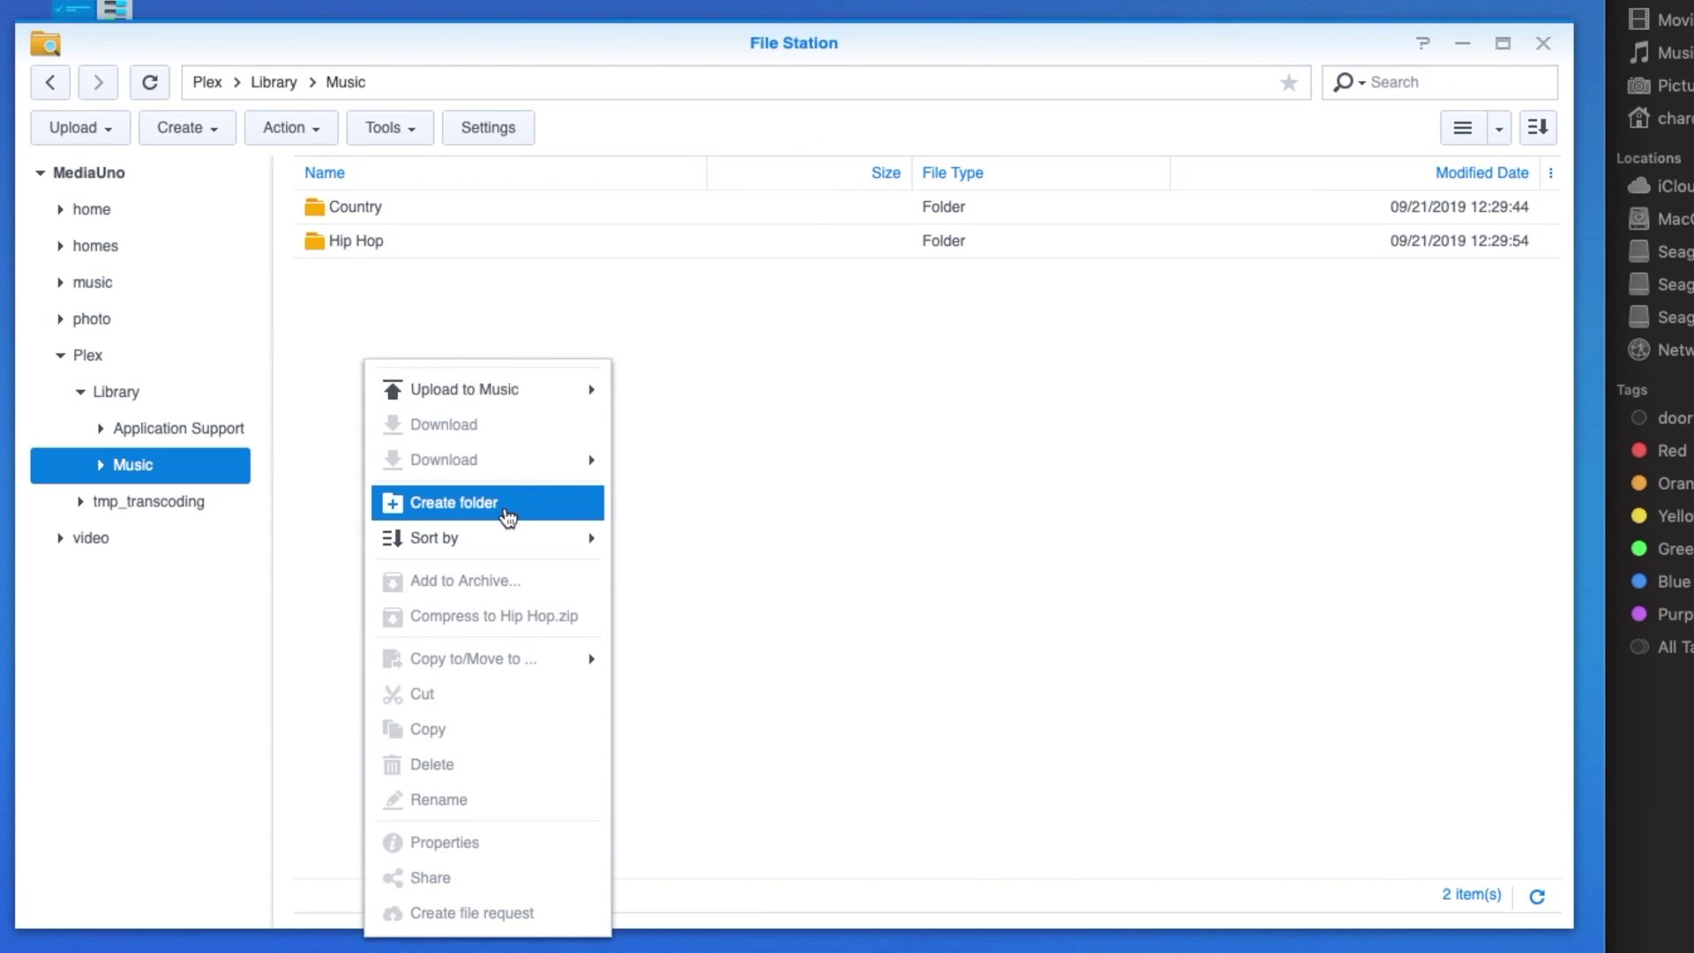
click(514, 505)
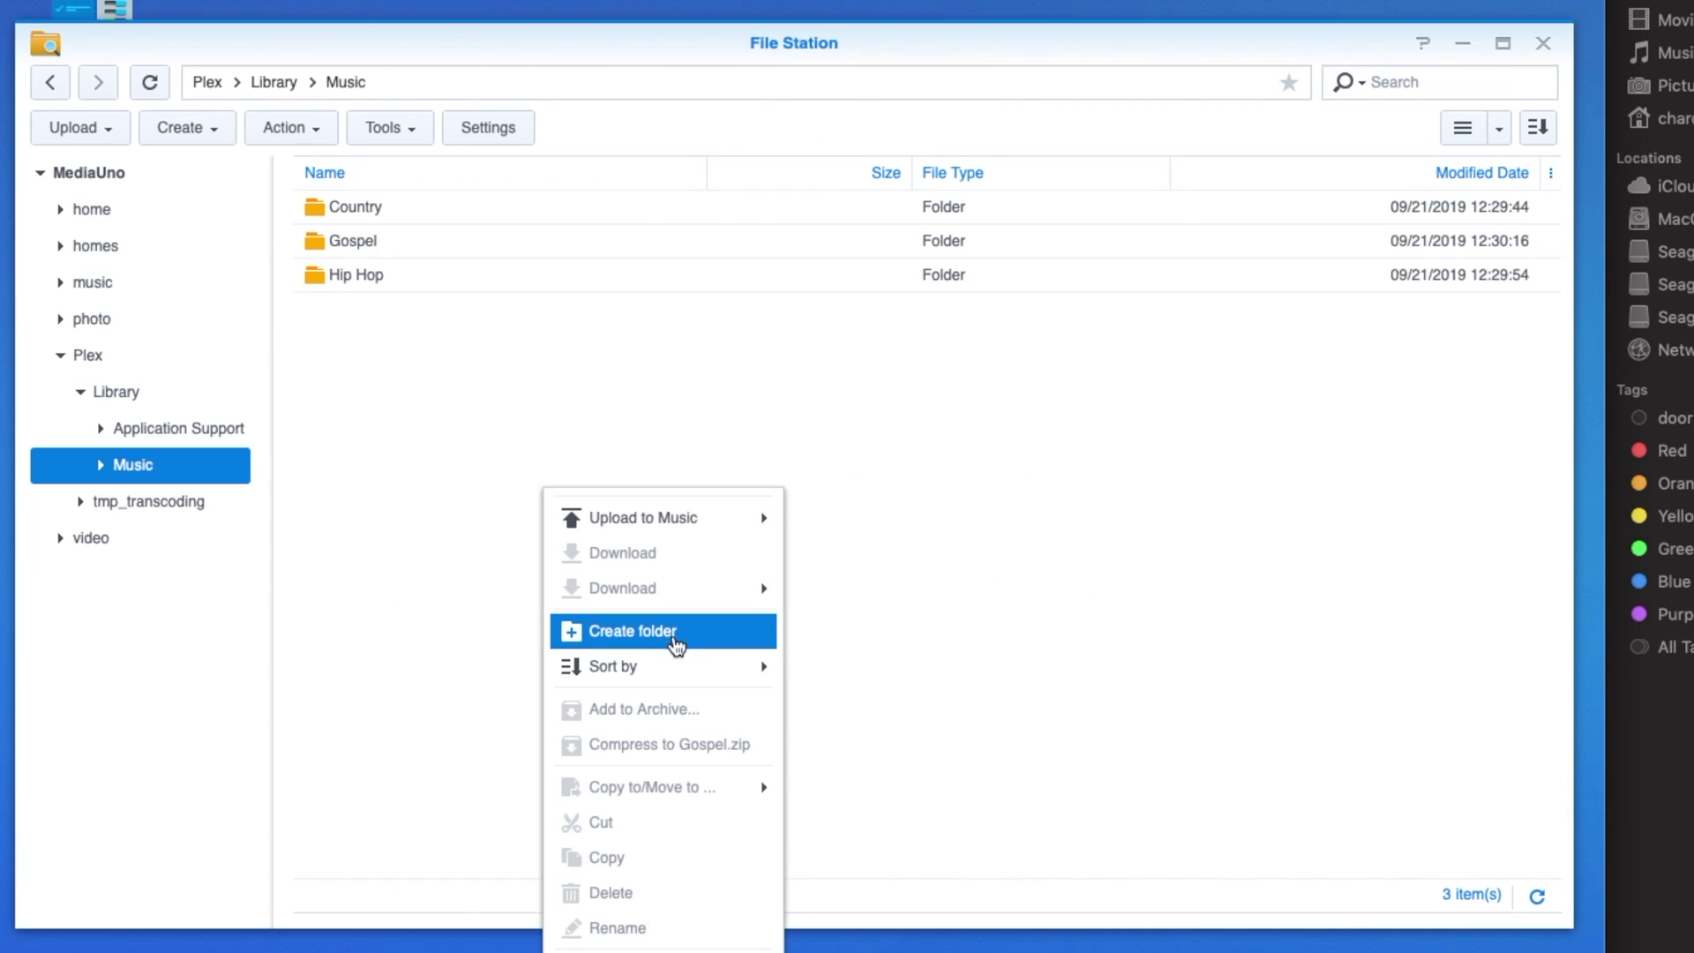
click(675, 645)
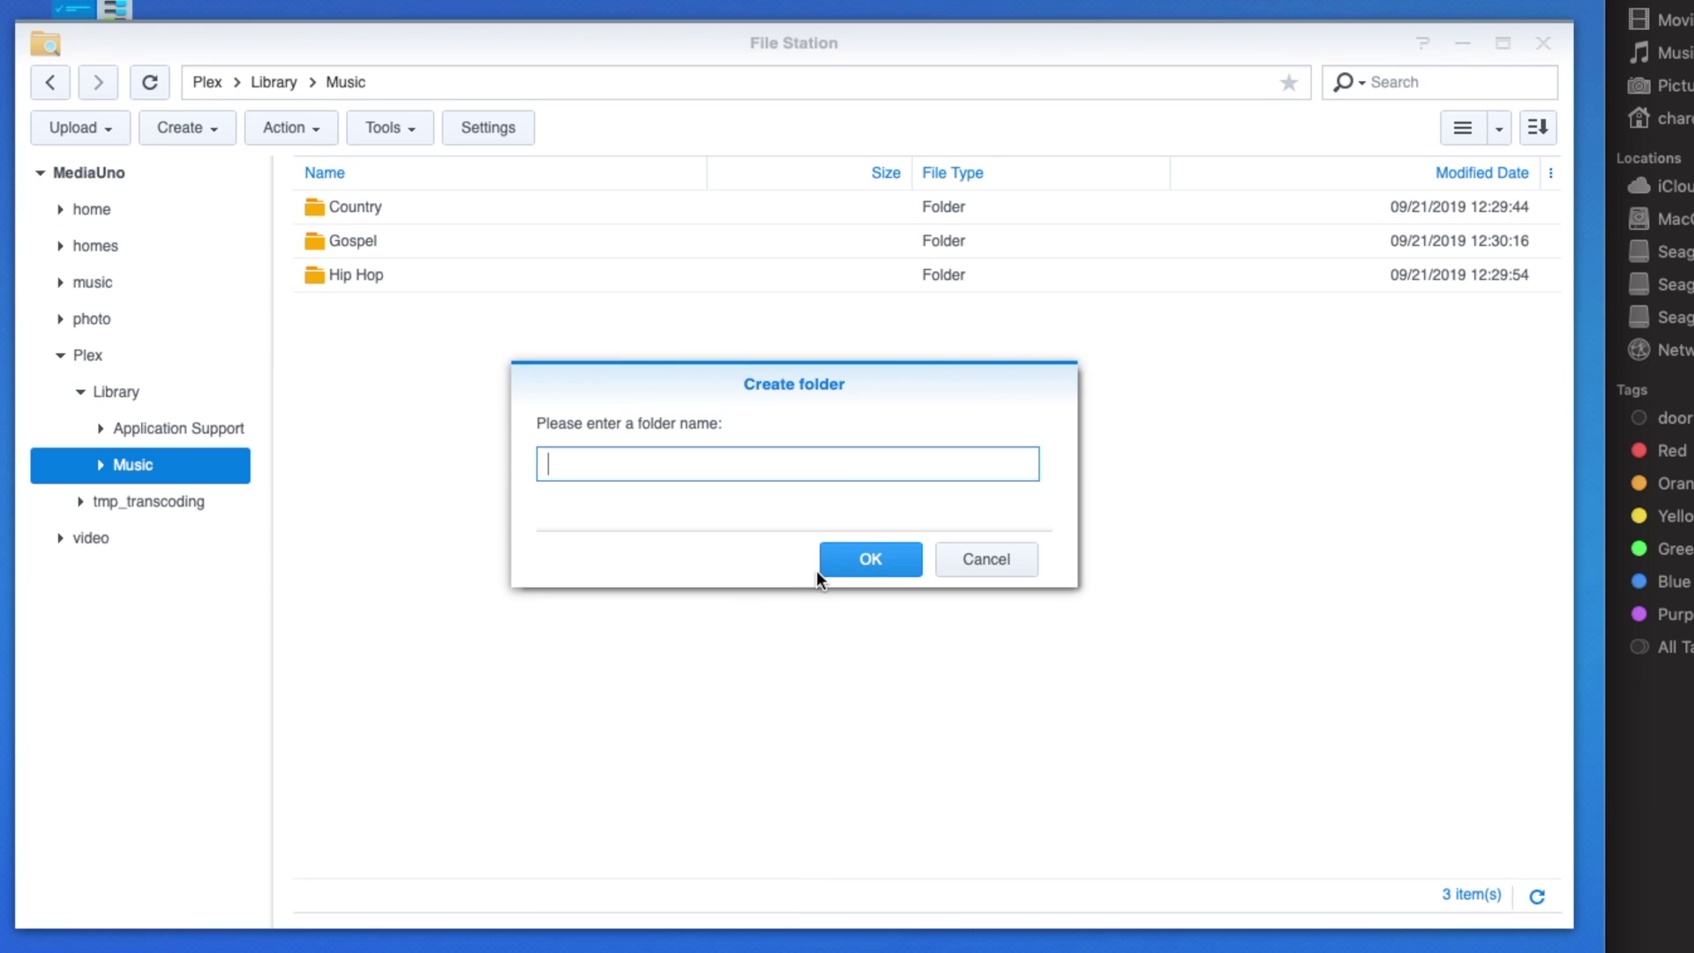
text(R)
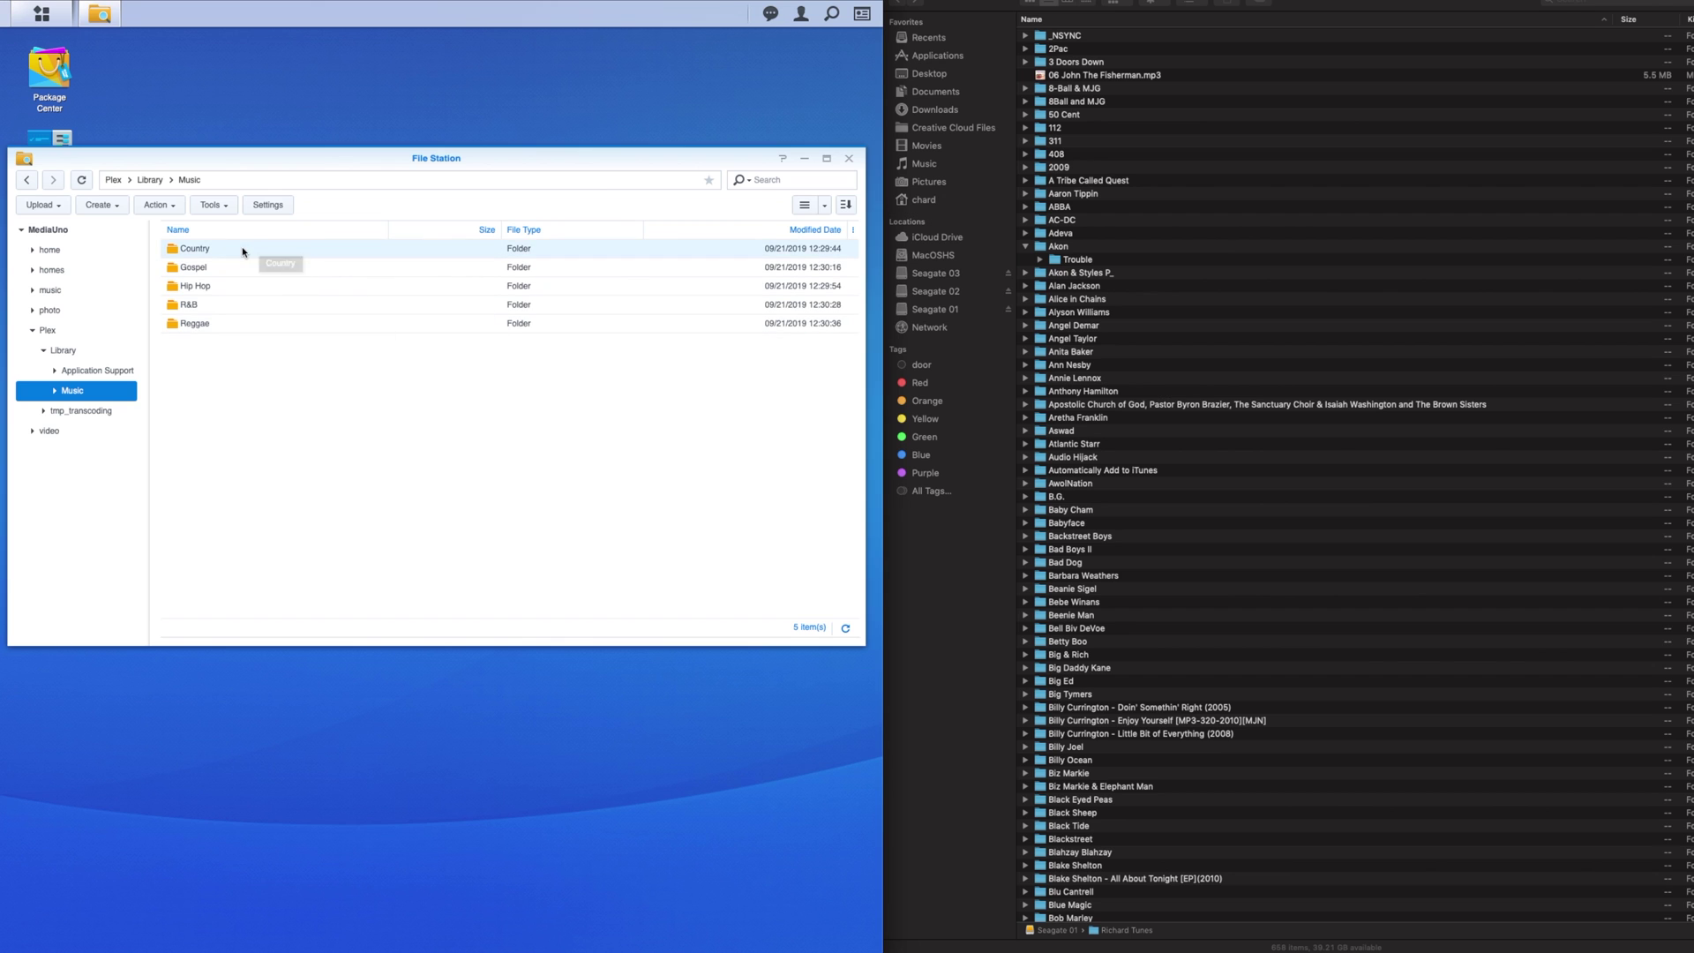
- Upload the Alan Jackson folder from the external drive into the Country folder, overwriting any files with the same name
double_click(242, 250)
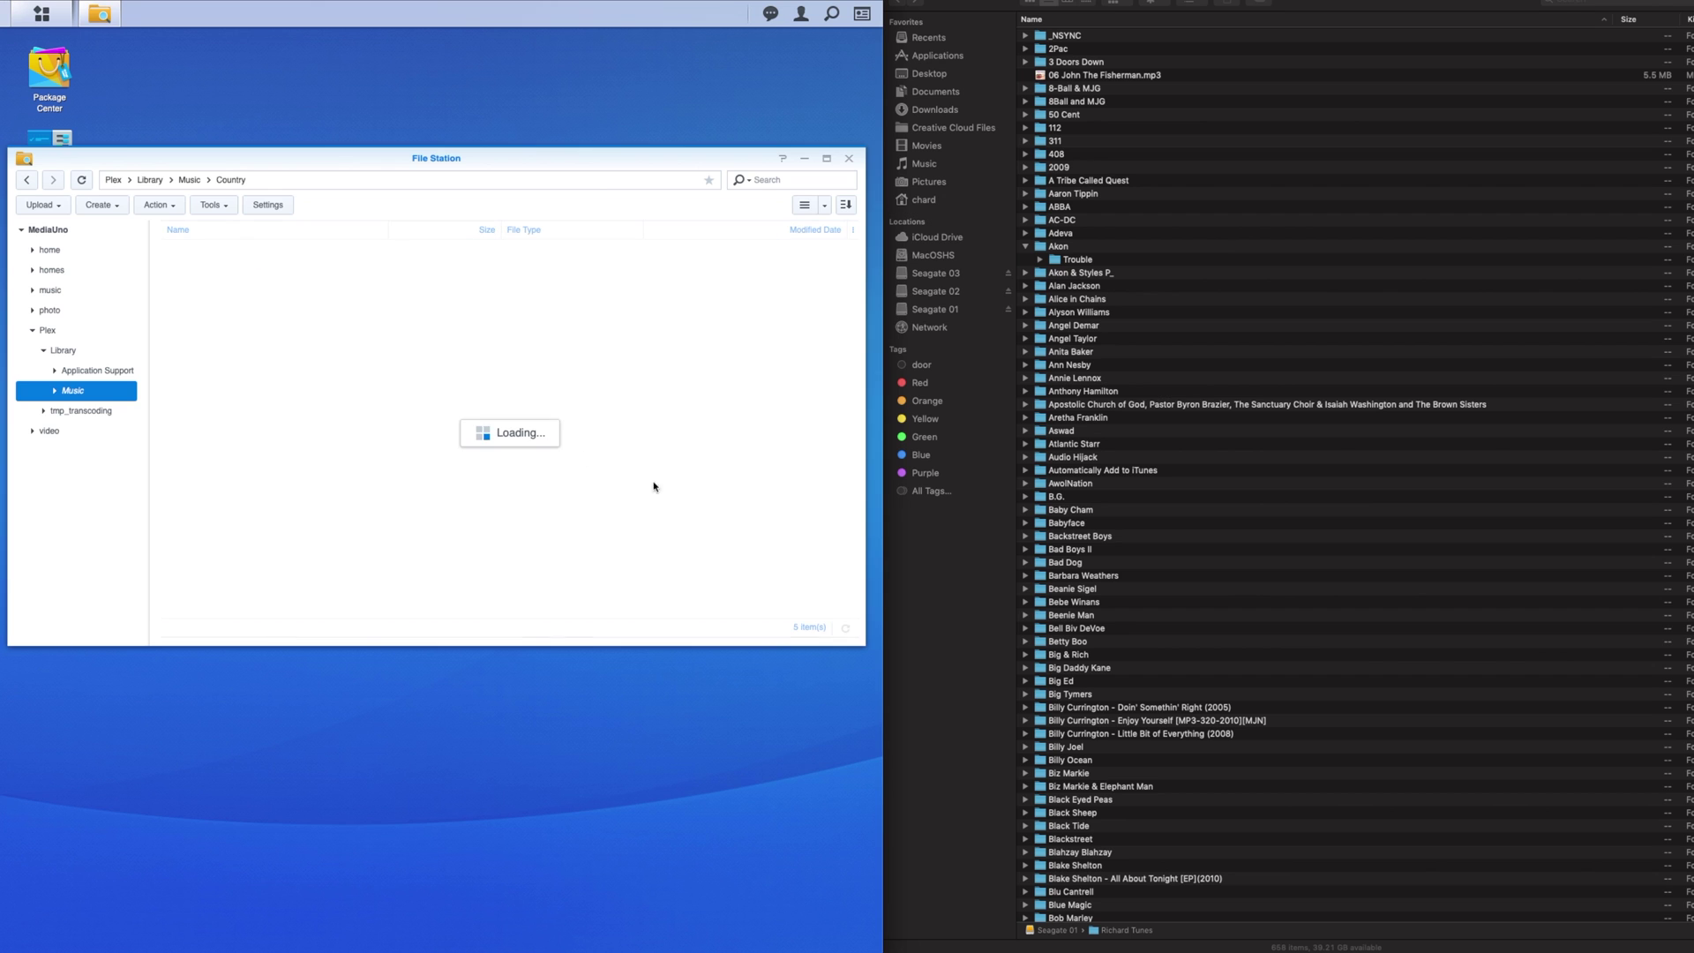
click(1208, 276)
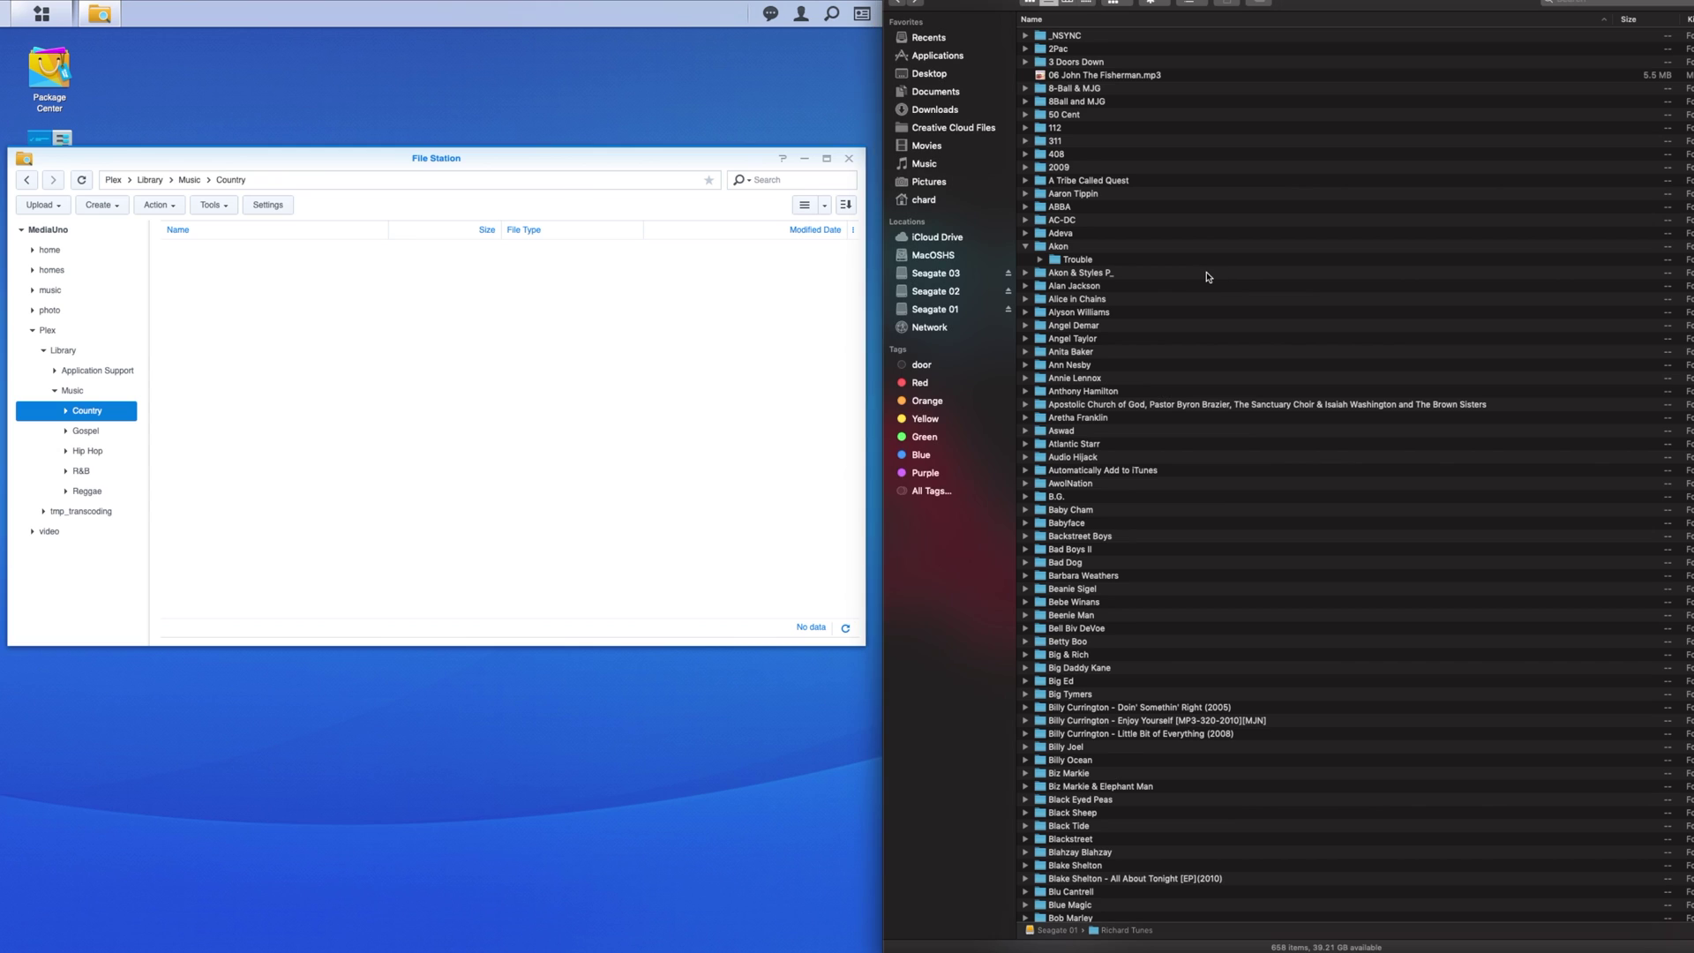
click(1125, 299)
click(1128, 287)
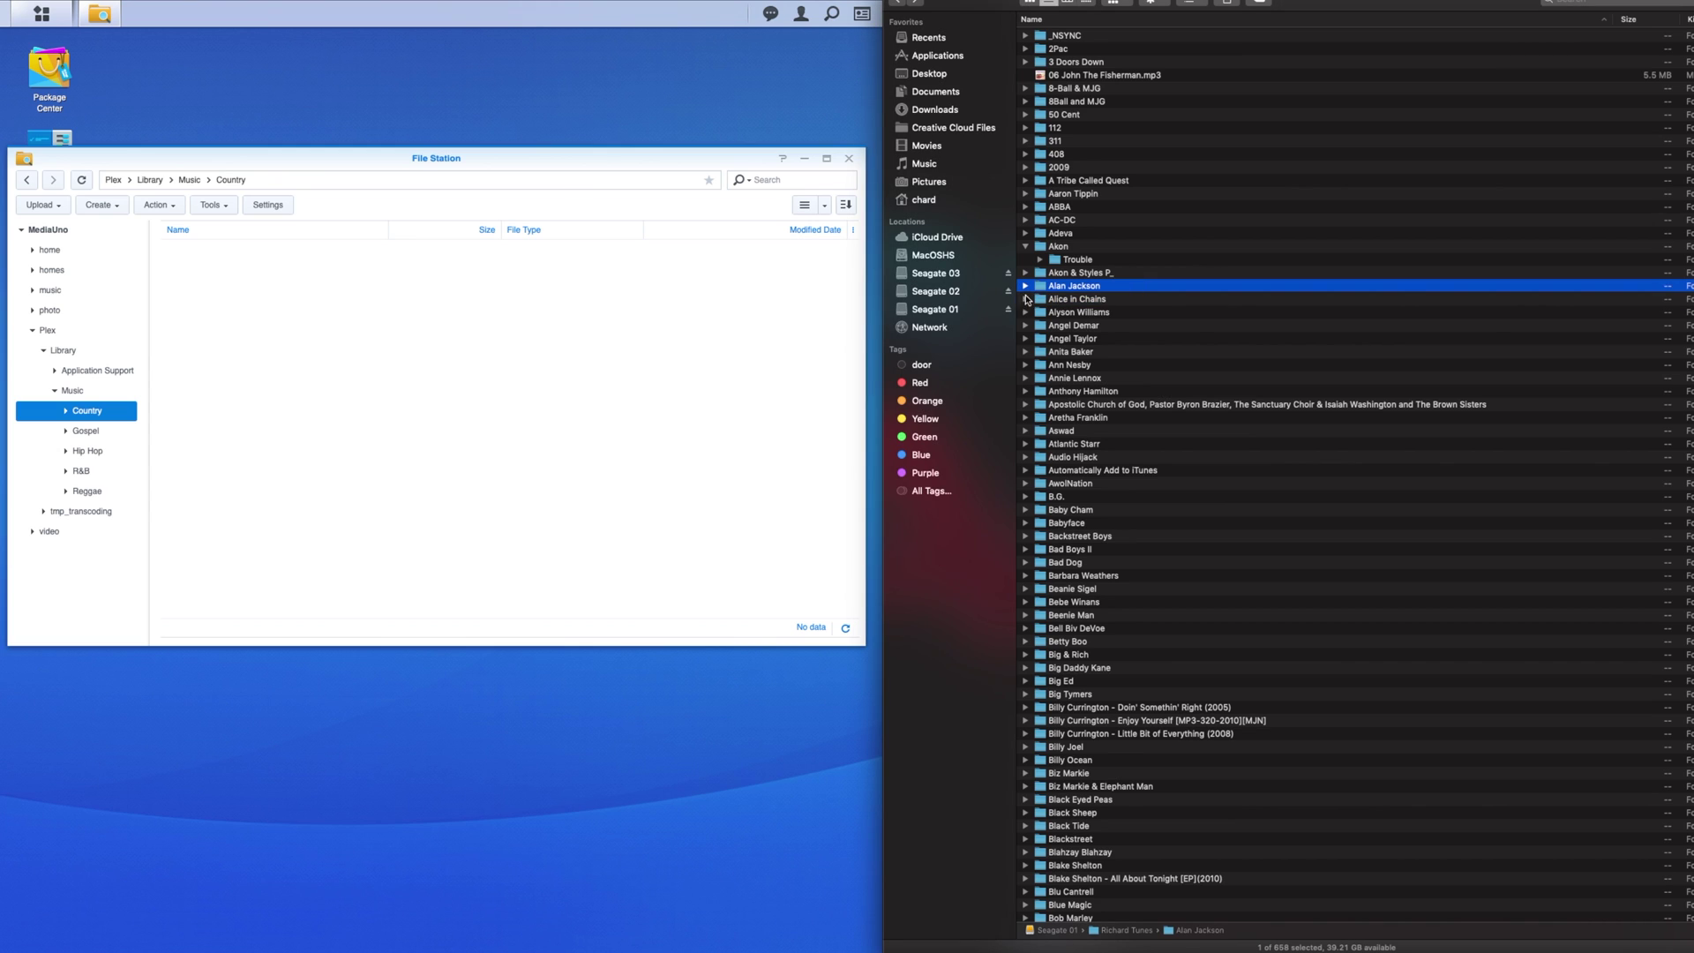
click(1025, 286)
click(1025, 285)
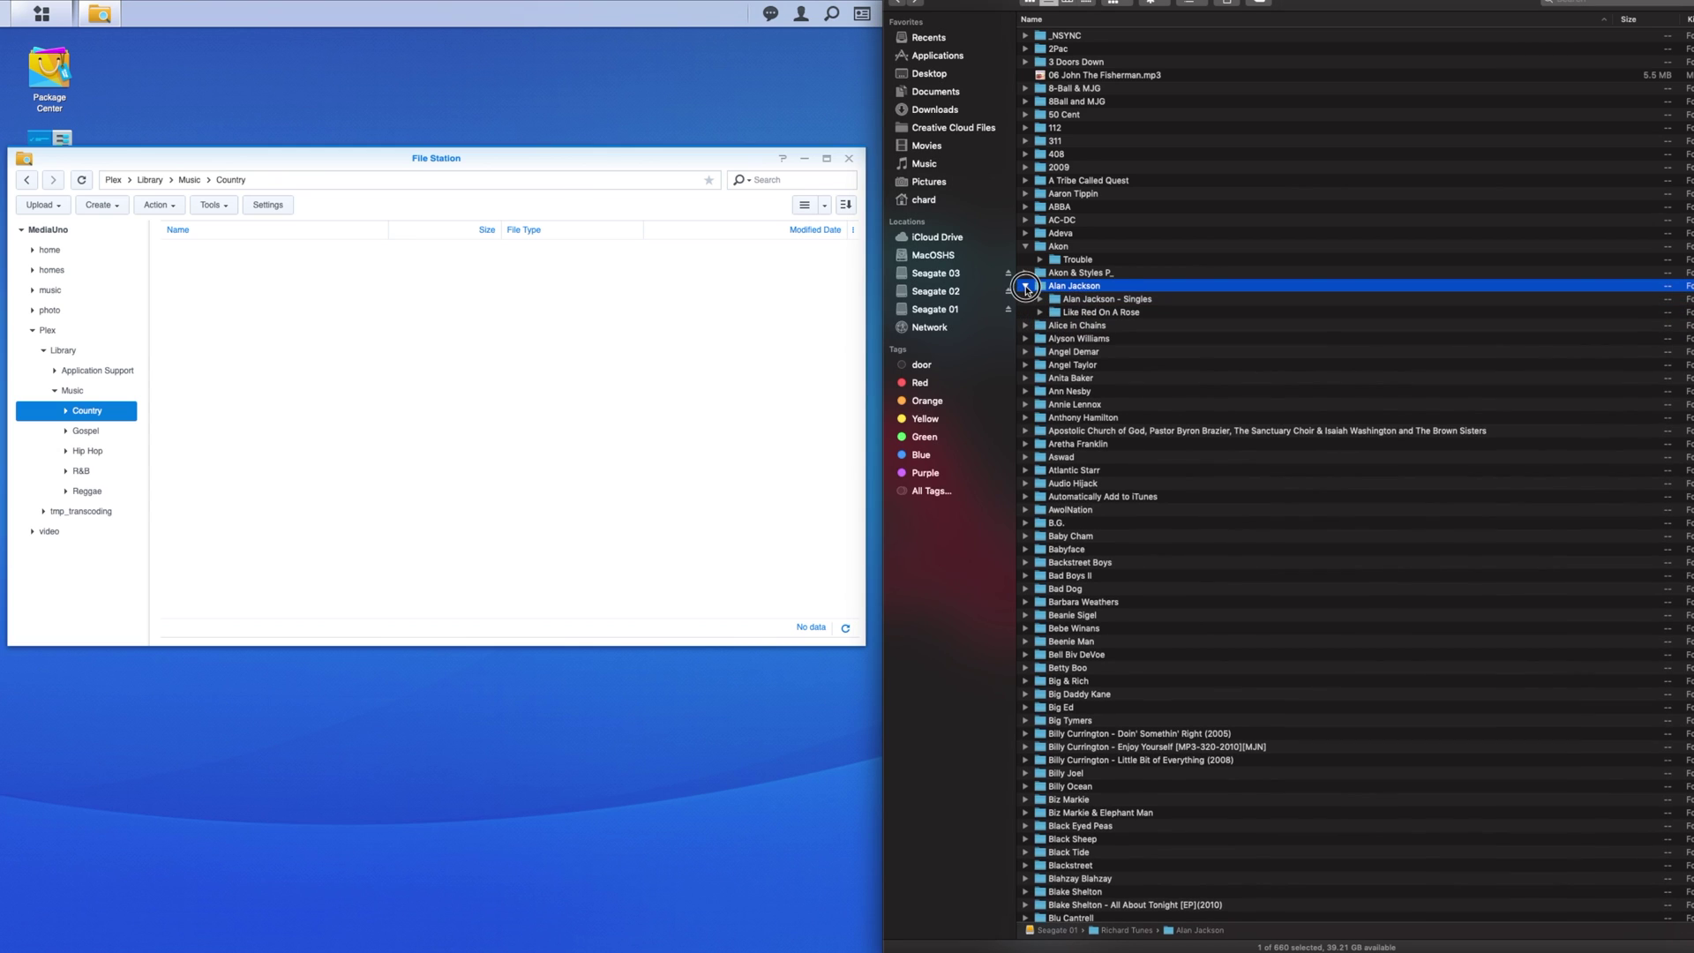
drag(1043, 289, 306, 371)
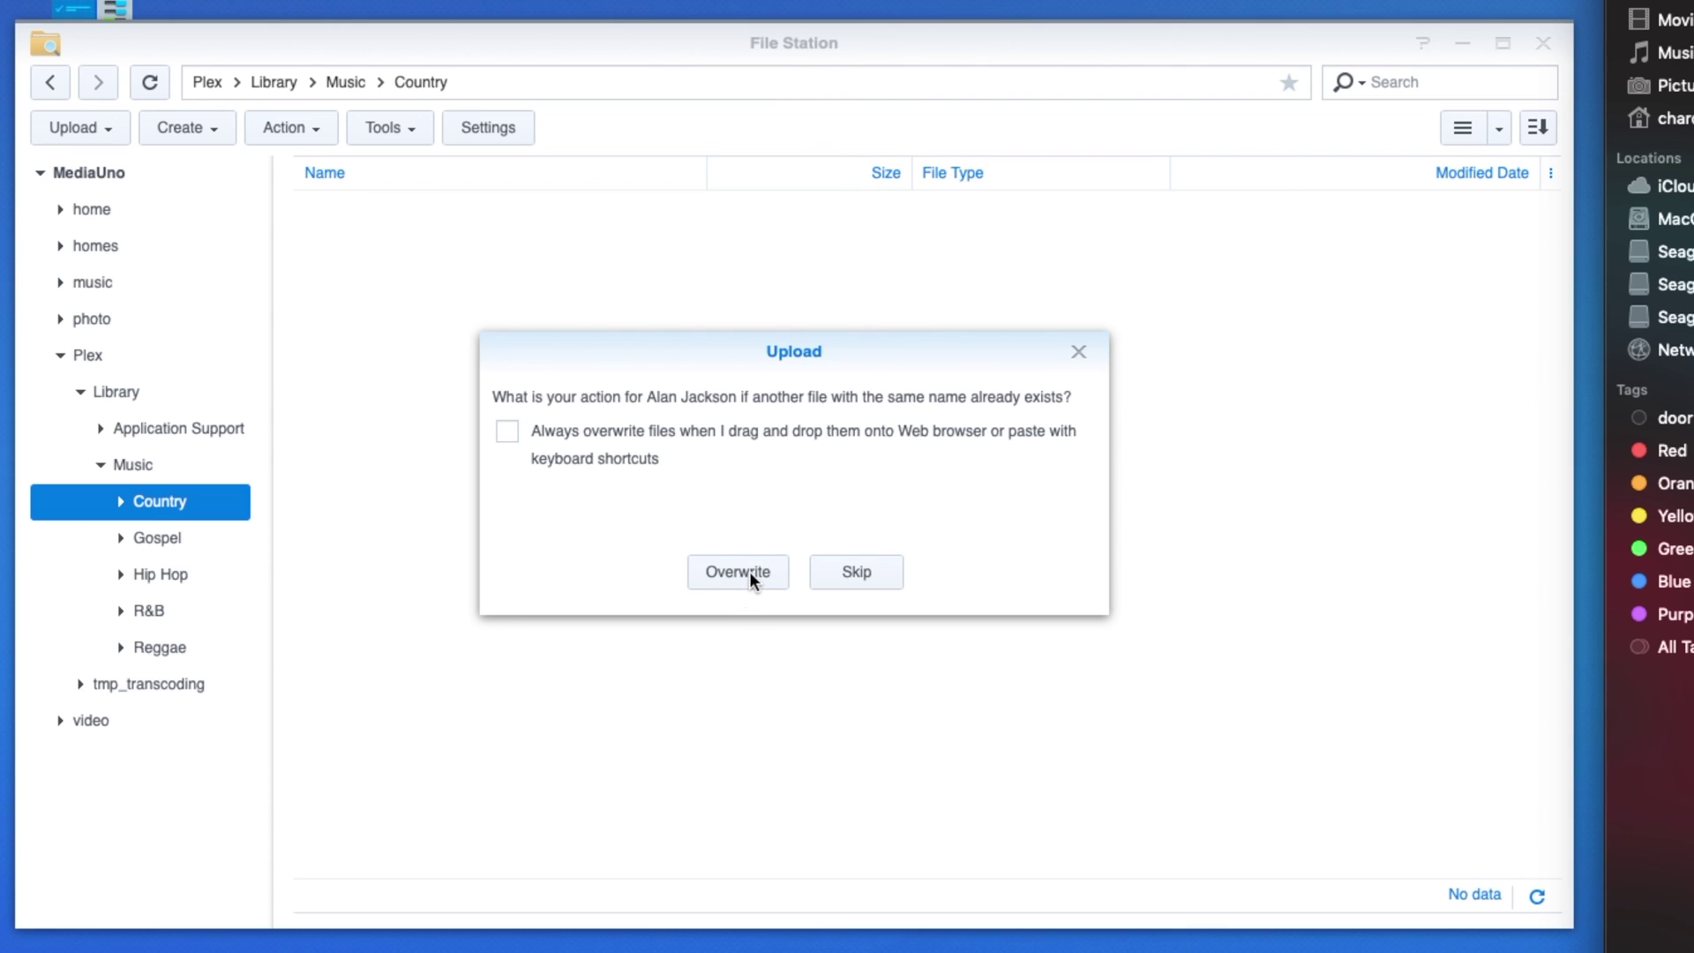
click(749, 572)
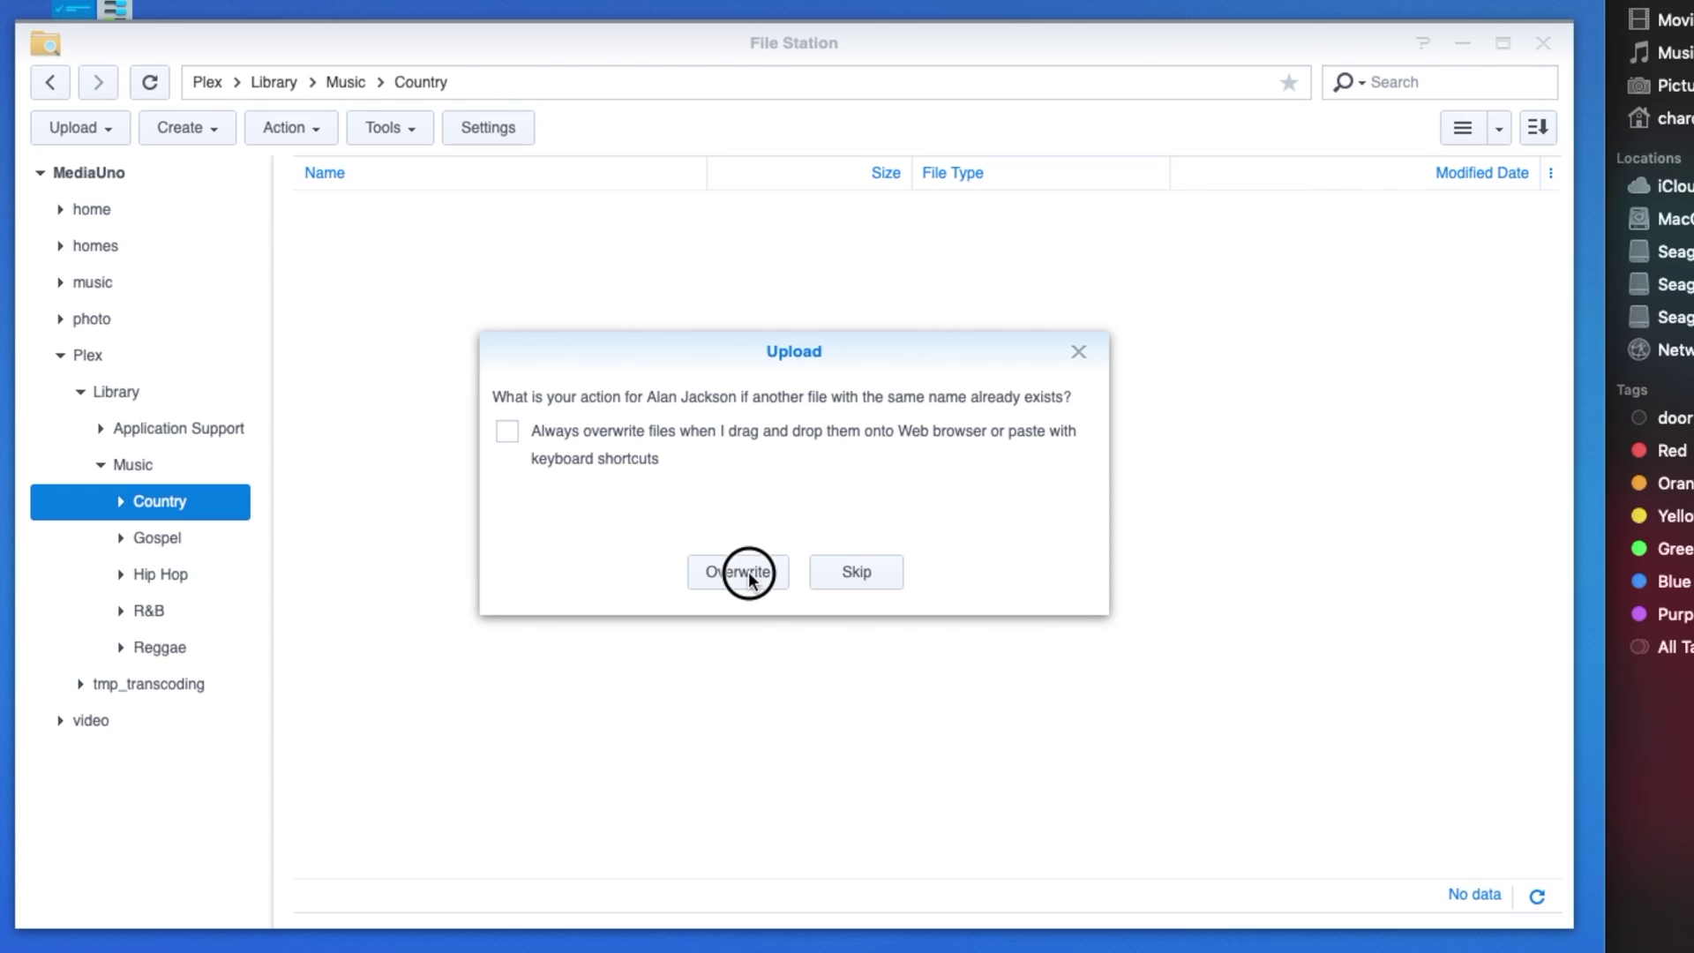
click(724, 13)
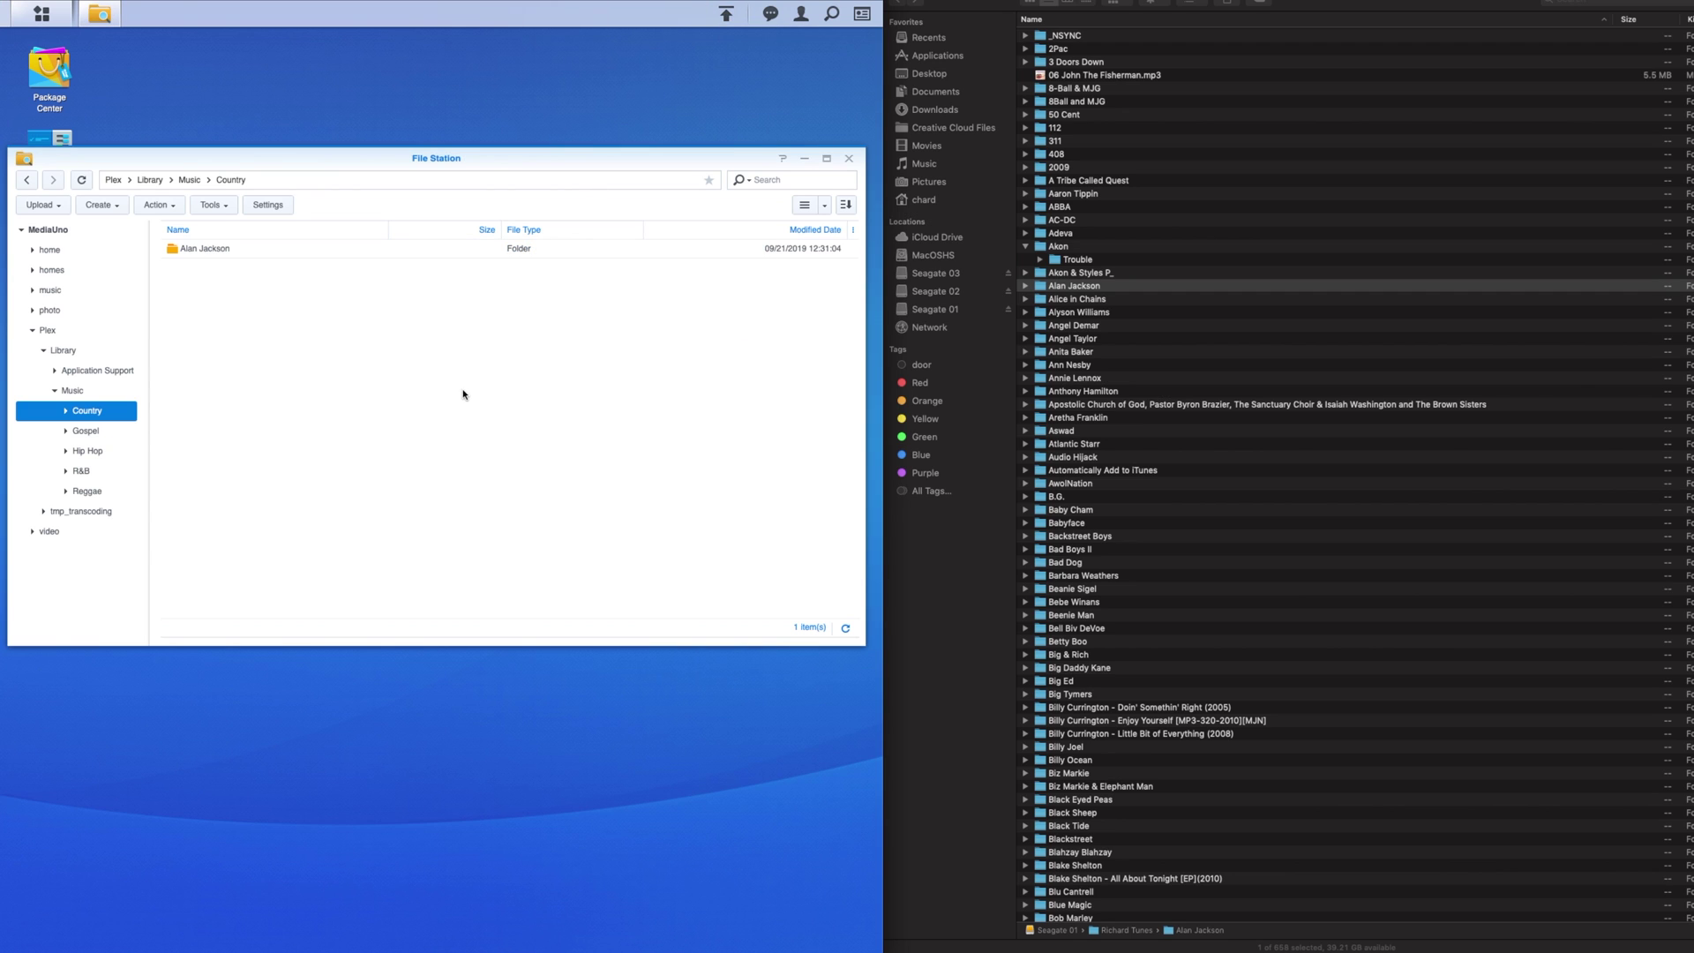
- Upload the "Billy Currington - Doin' Somethin' Right (2005)" folder into Country, choosing to overwrite files with the same name
click(1110, 718)
click(1089, 707)
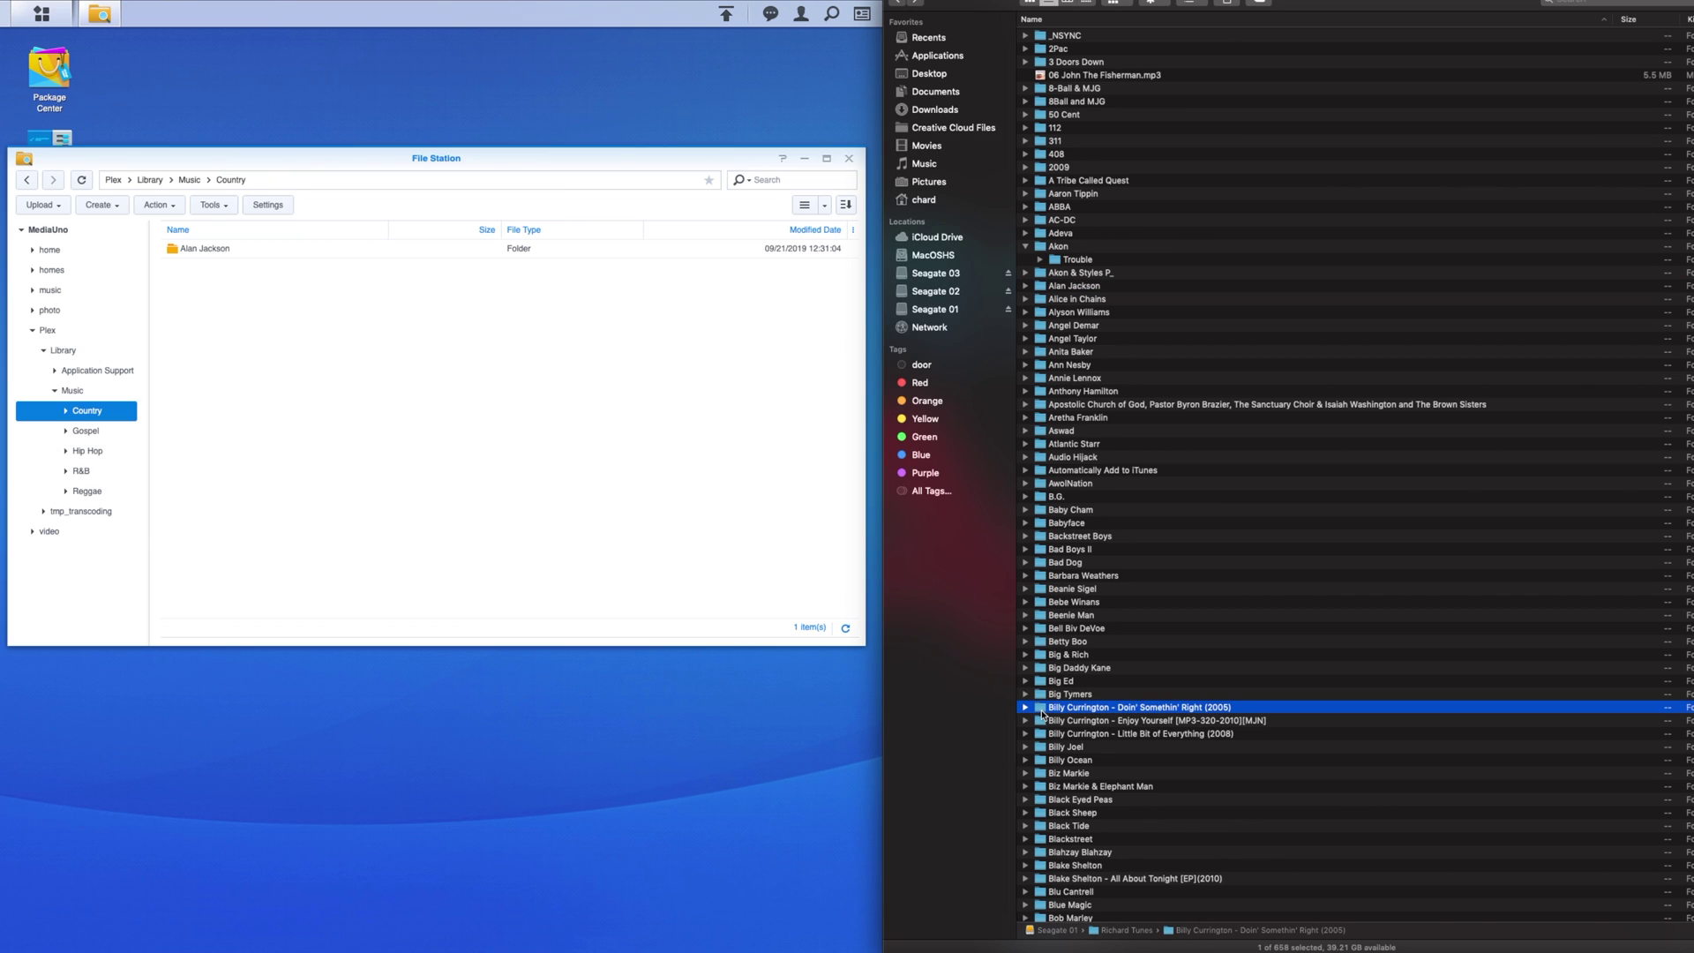
drag(1042, 711, 274, 465)
click(406, 452)
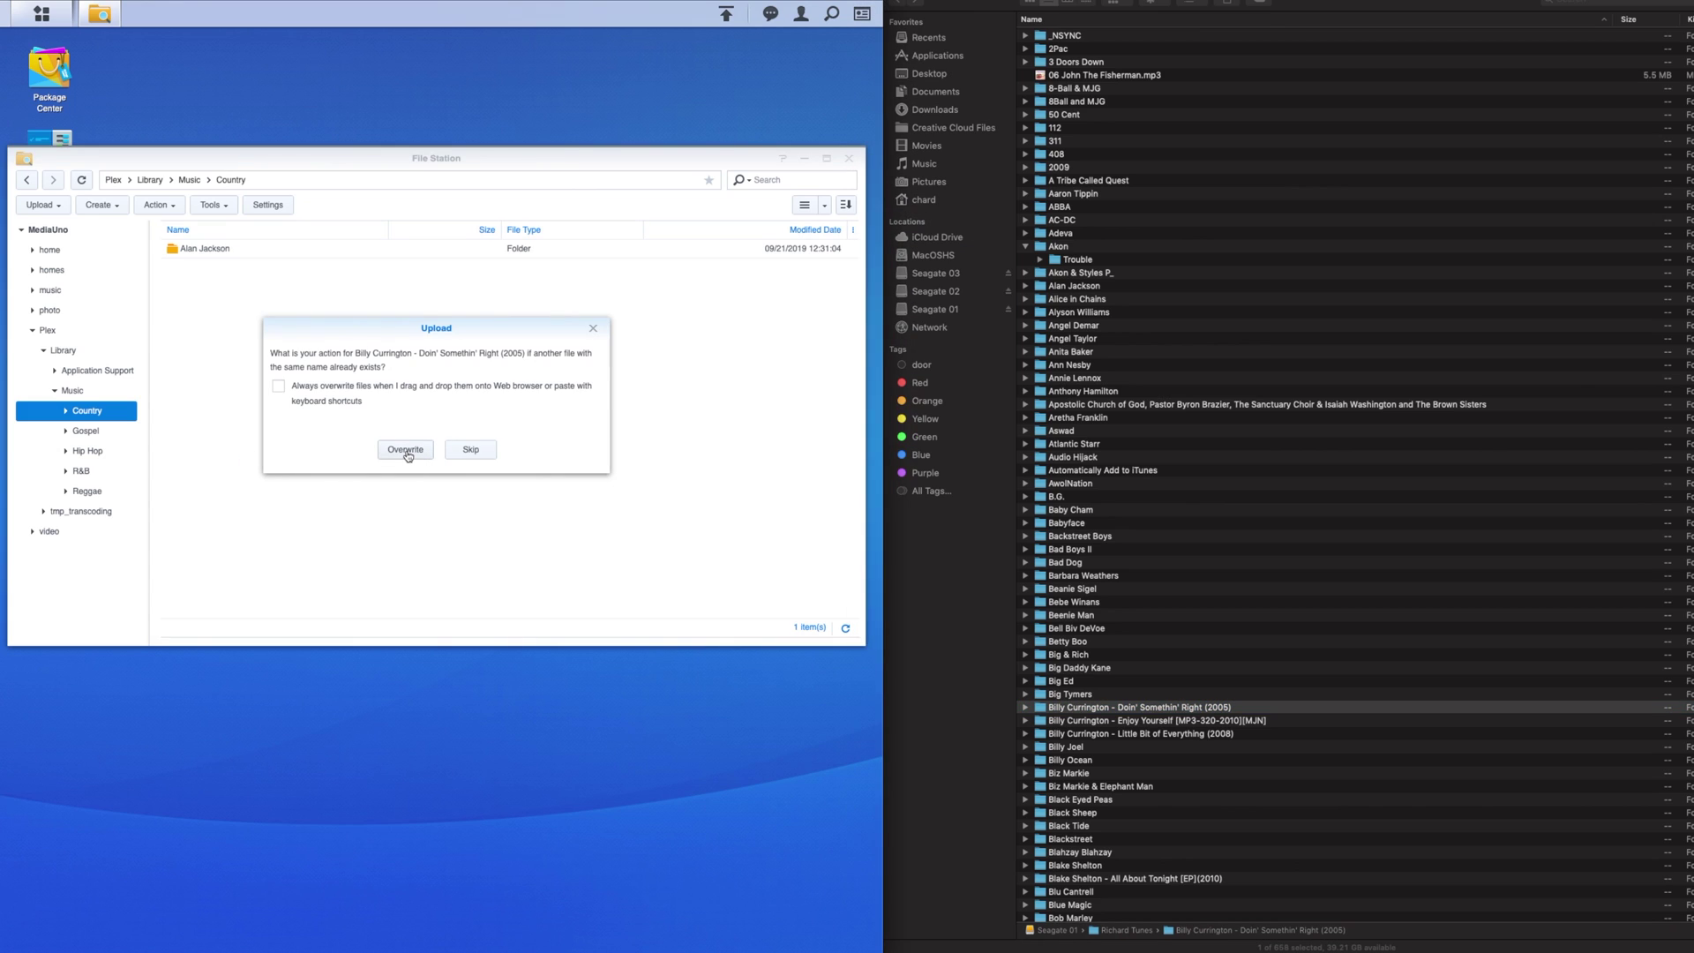
click(406, 452)
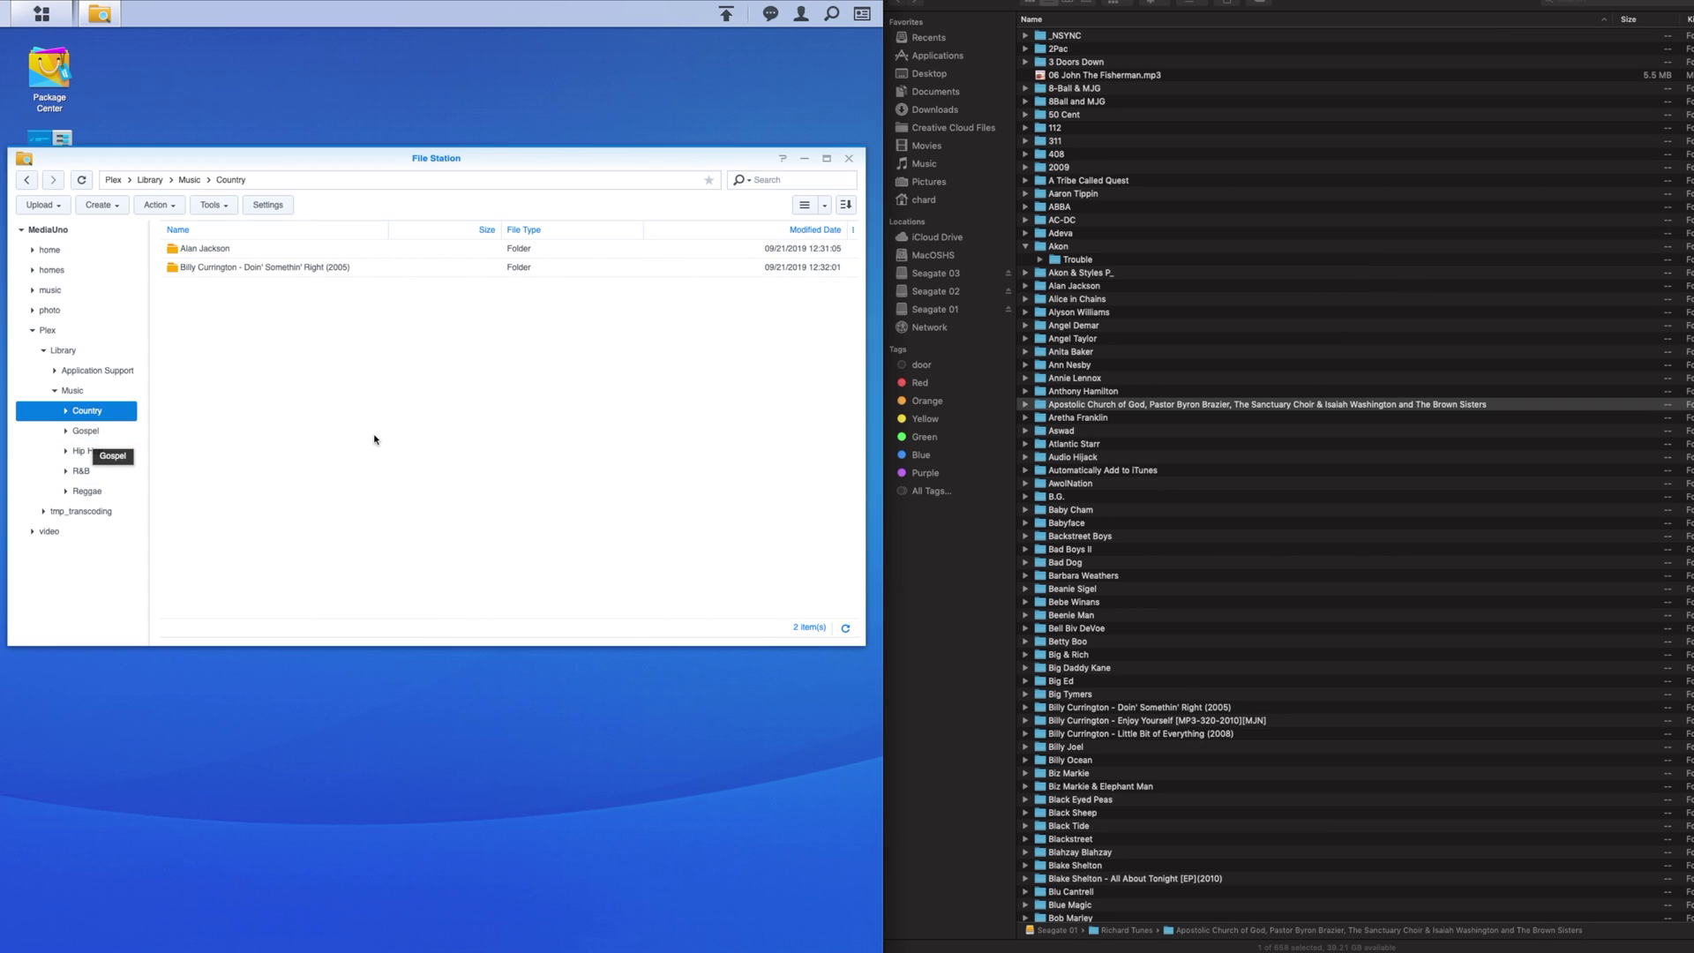
- Review the folder structure by opening Gospel, Plex and home, and go back through Library into the Music folder
click(85, 432)
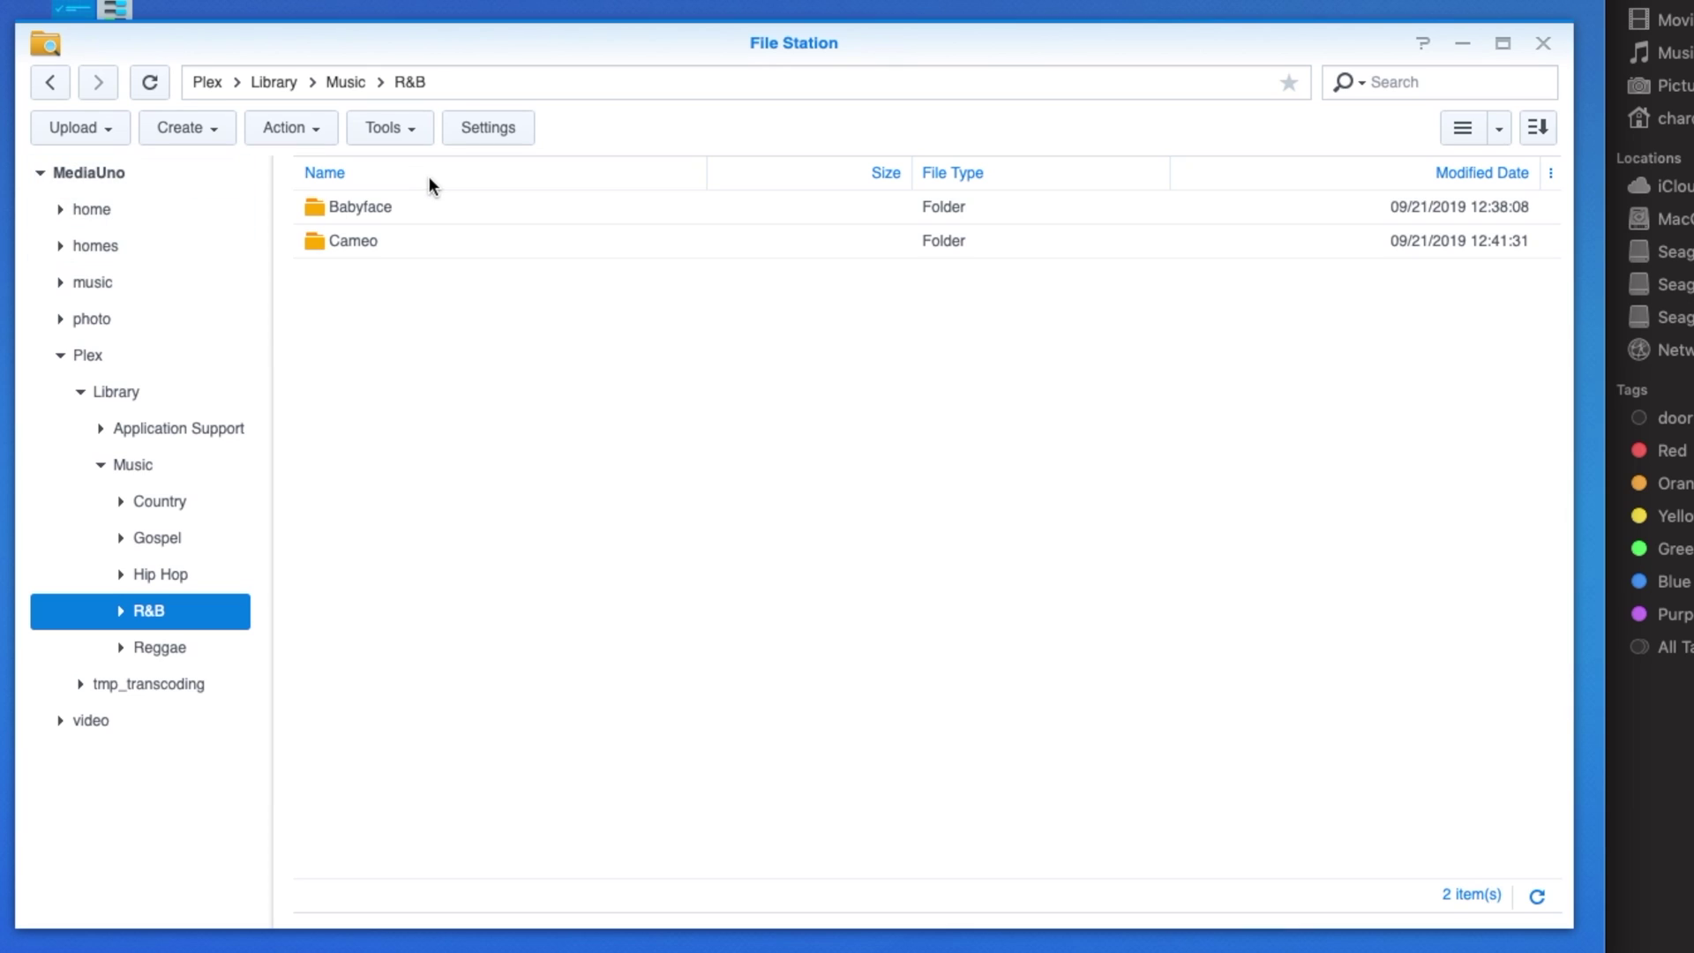
click(87, 354)
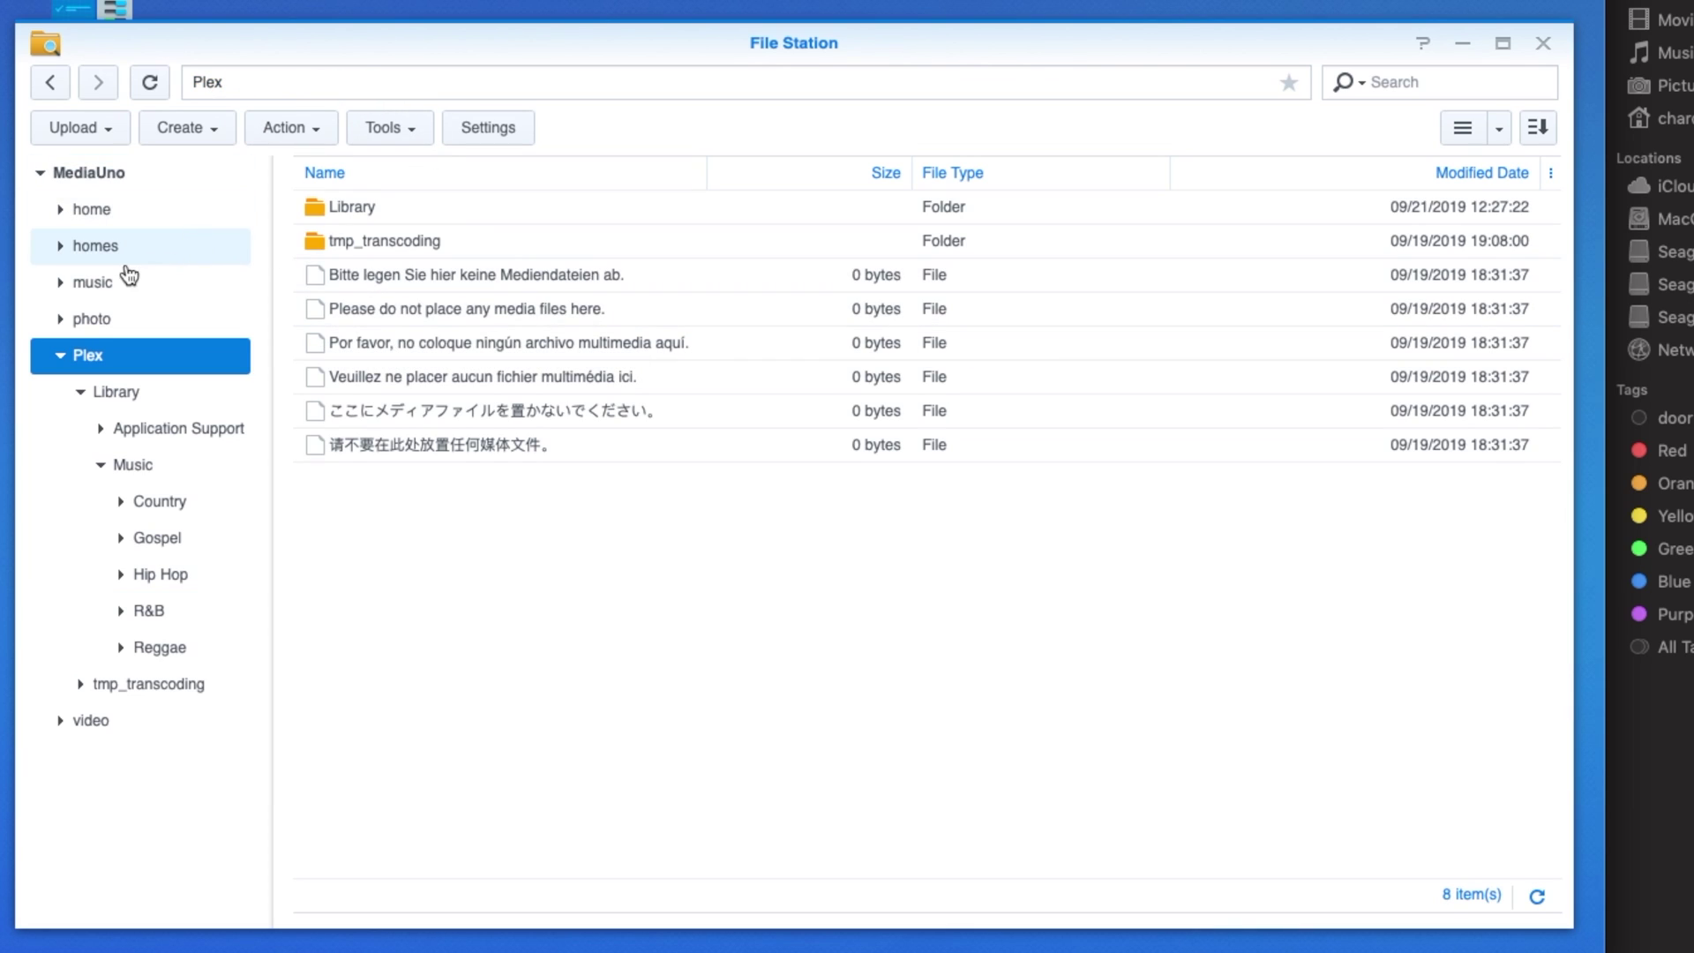
click(91, 209)
click(60, 357)
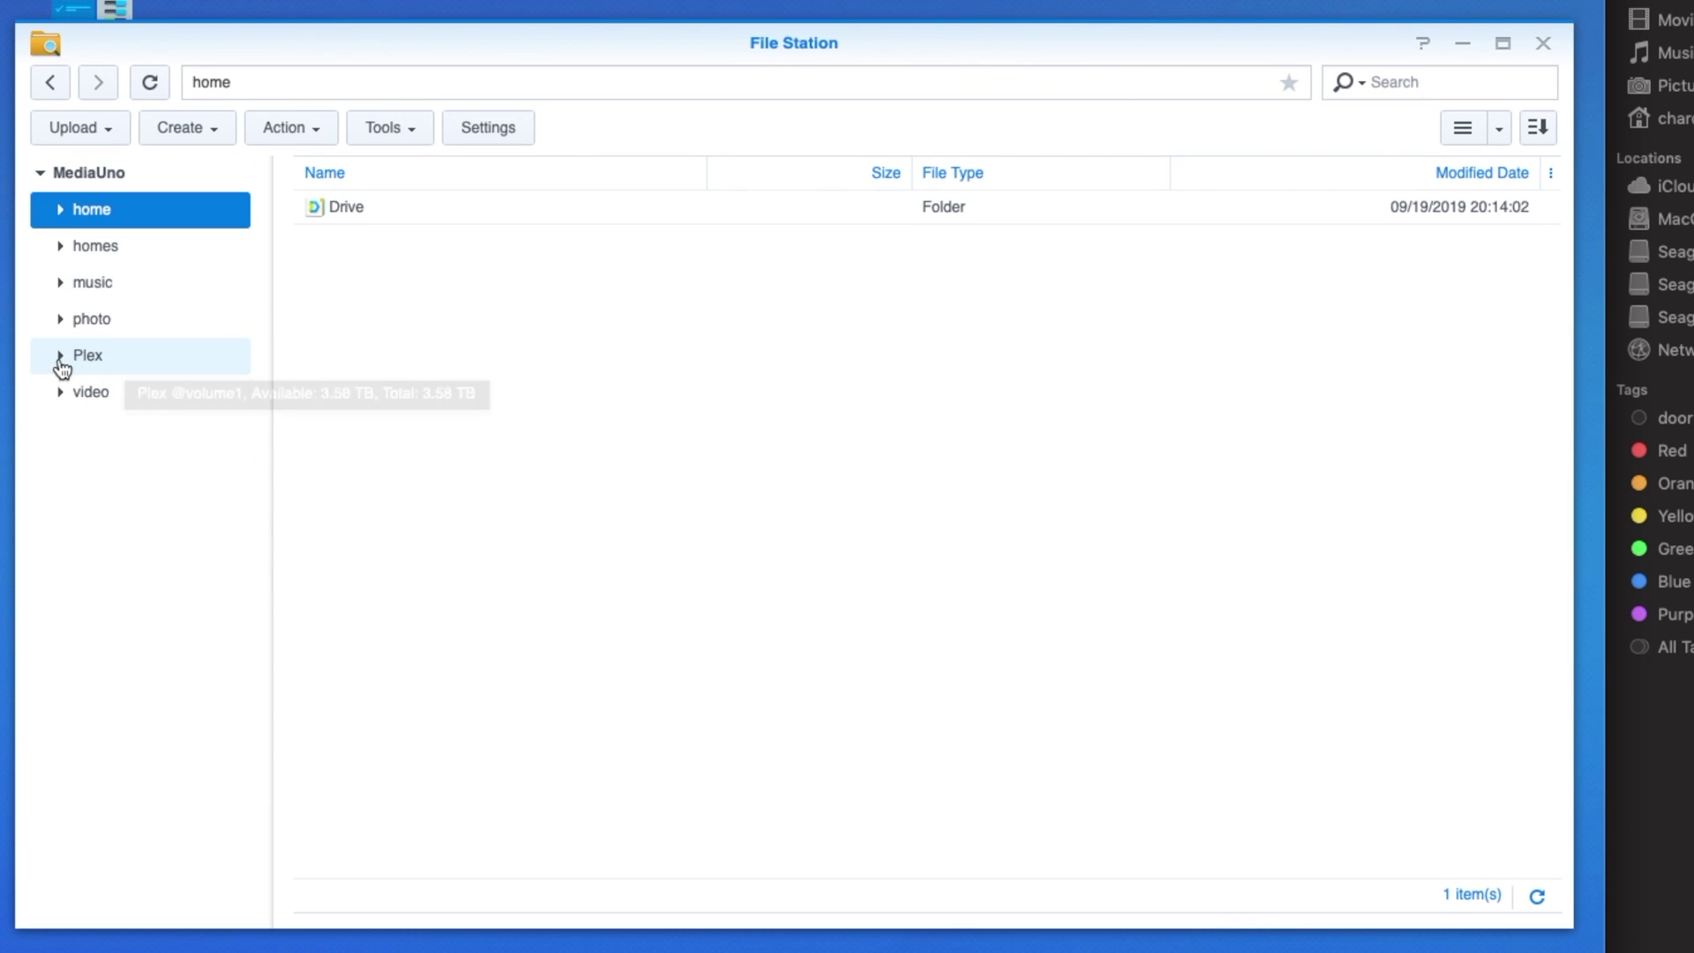
click(60, 357)
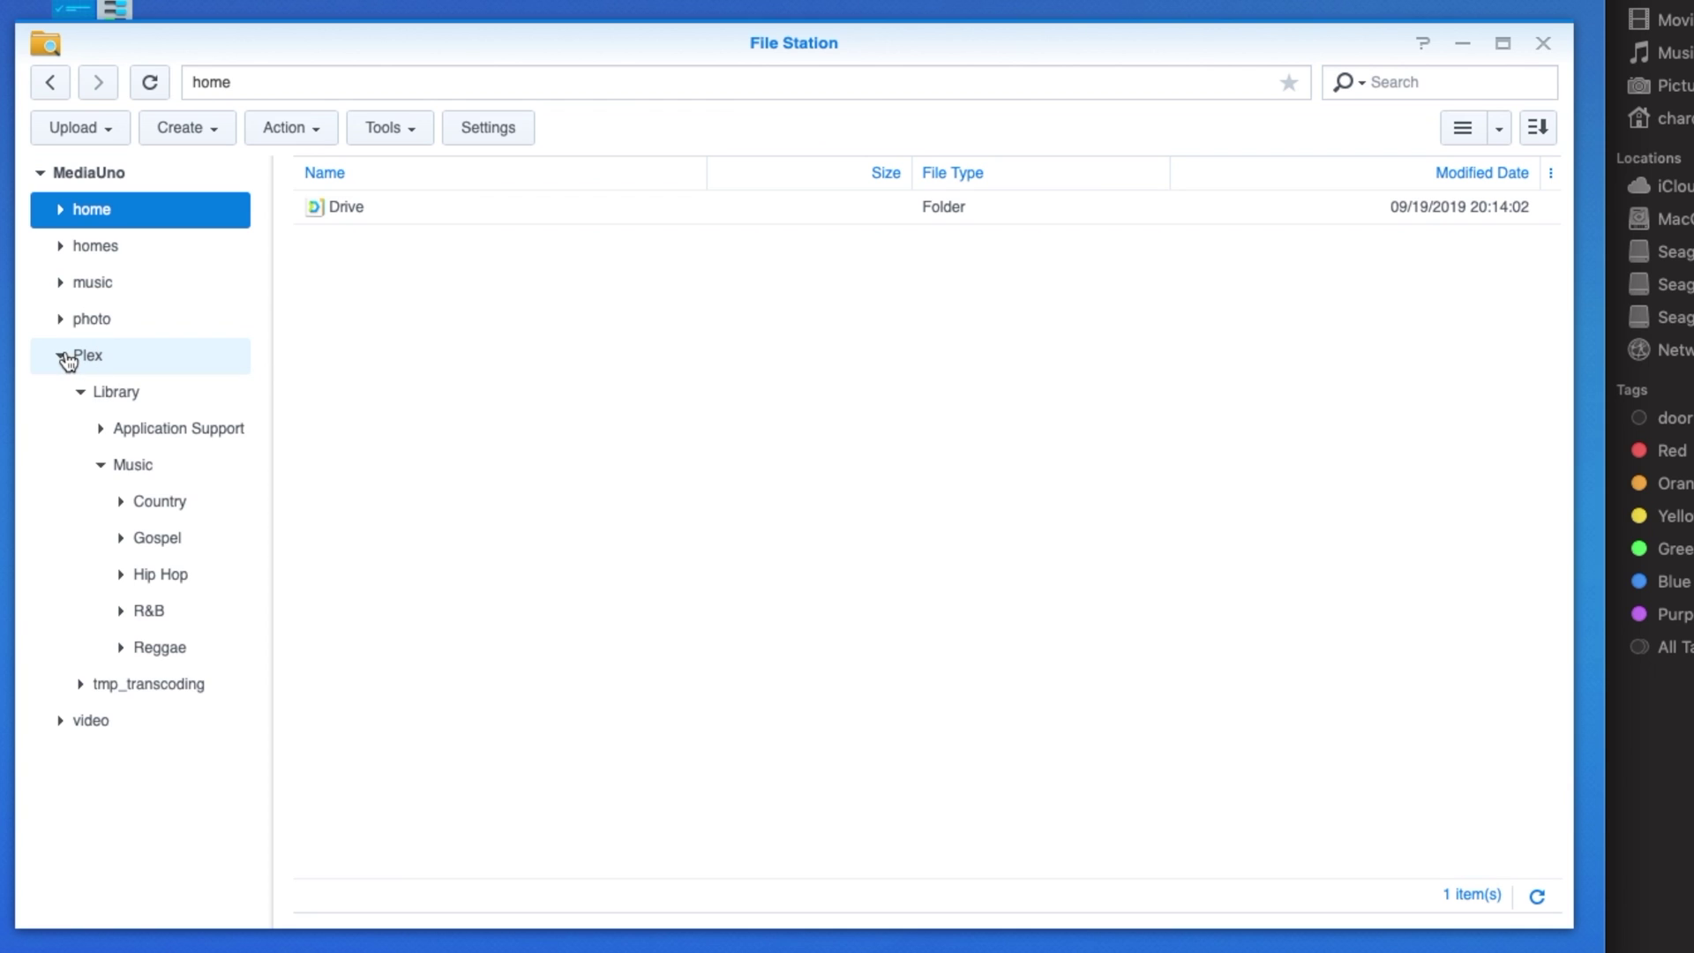
click(156, 405)
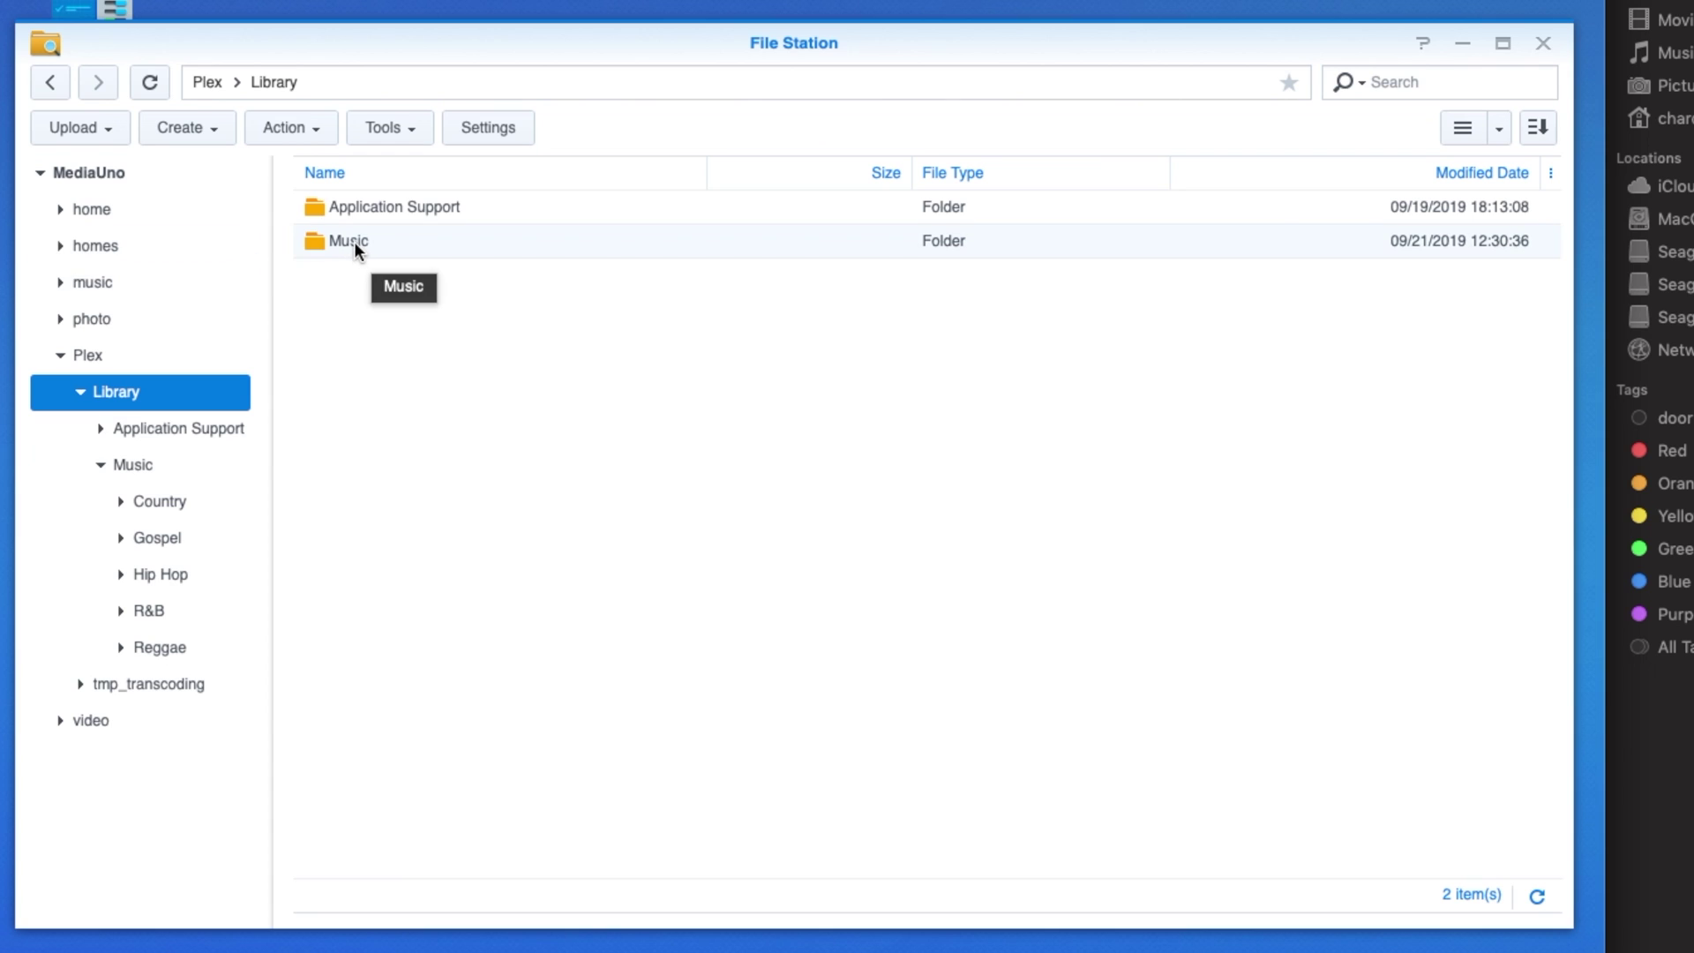
double_click(328, 240)
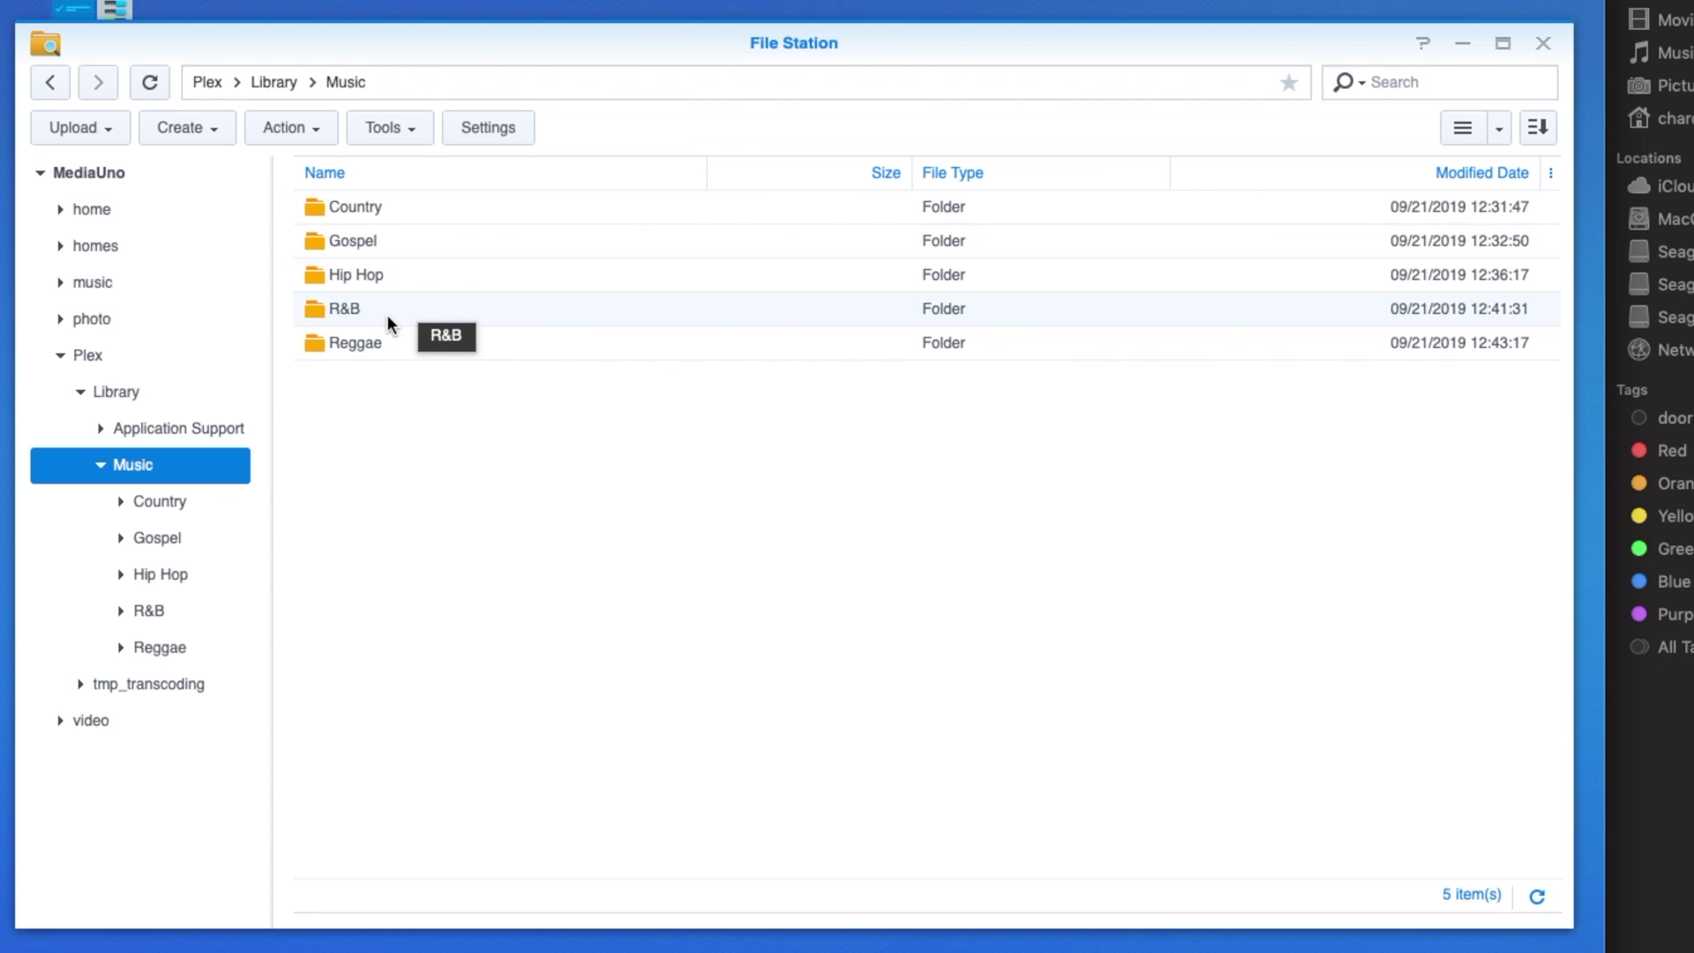
click(224, 138)
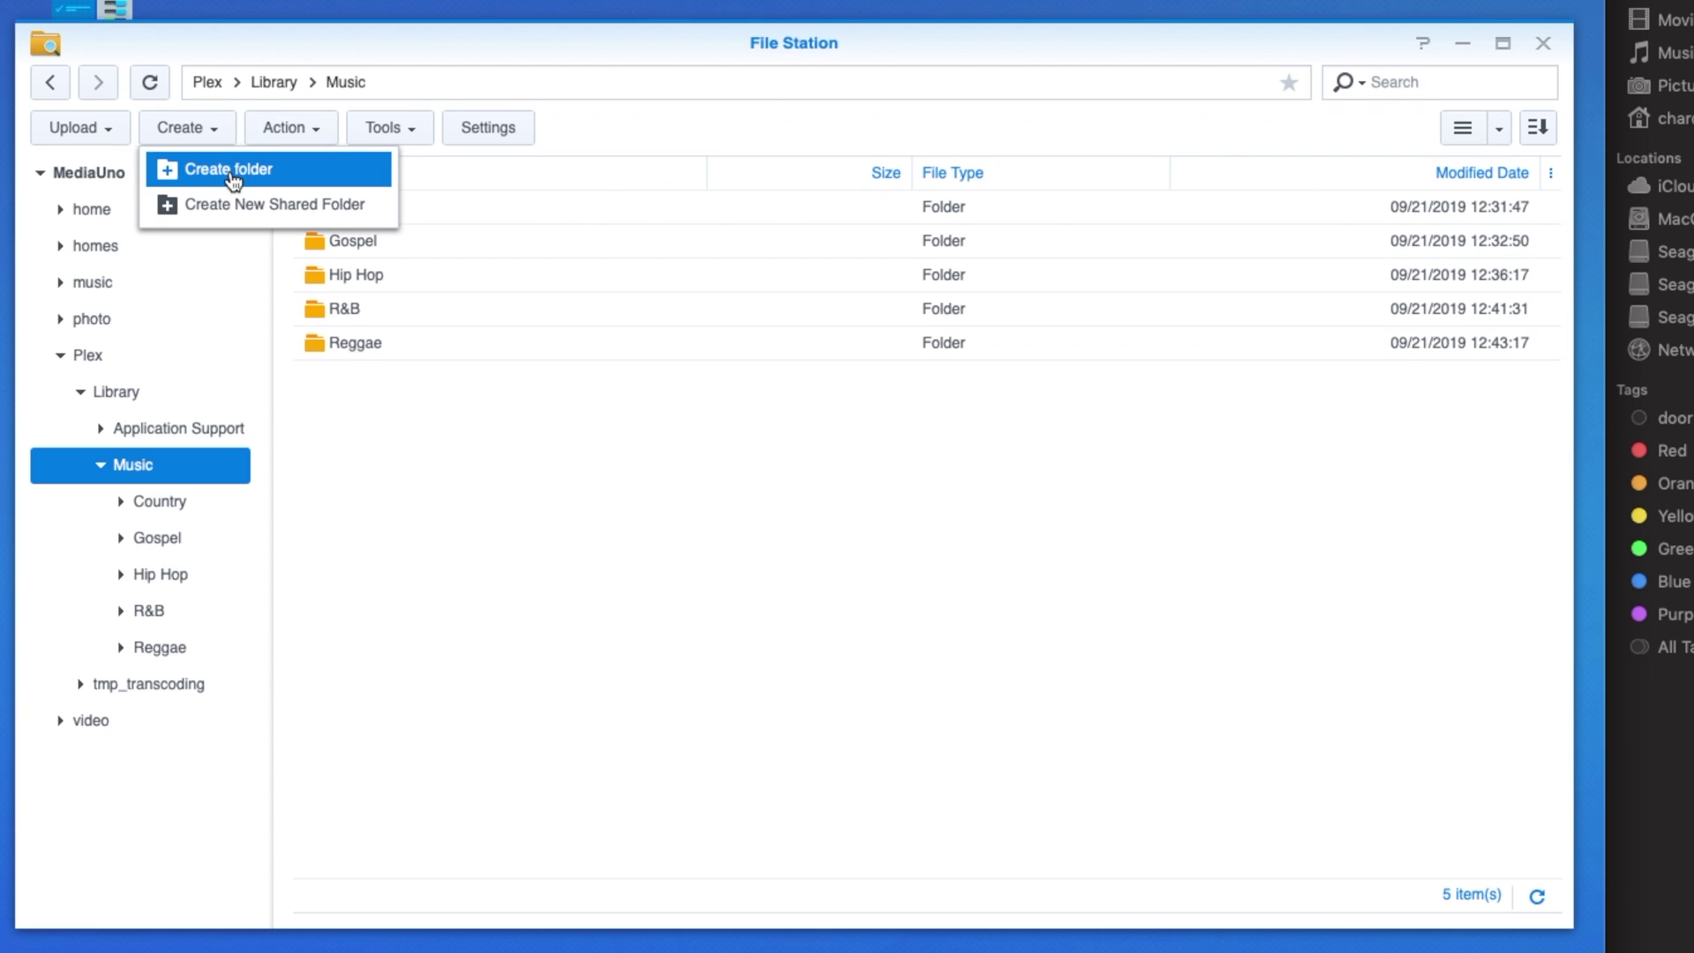
right_click(513, 478)
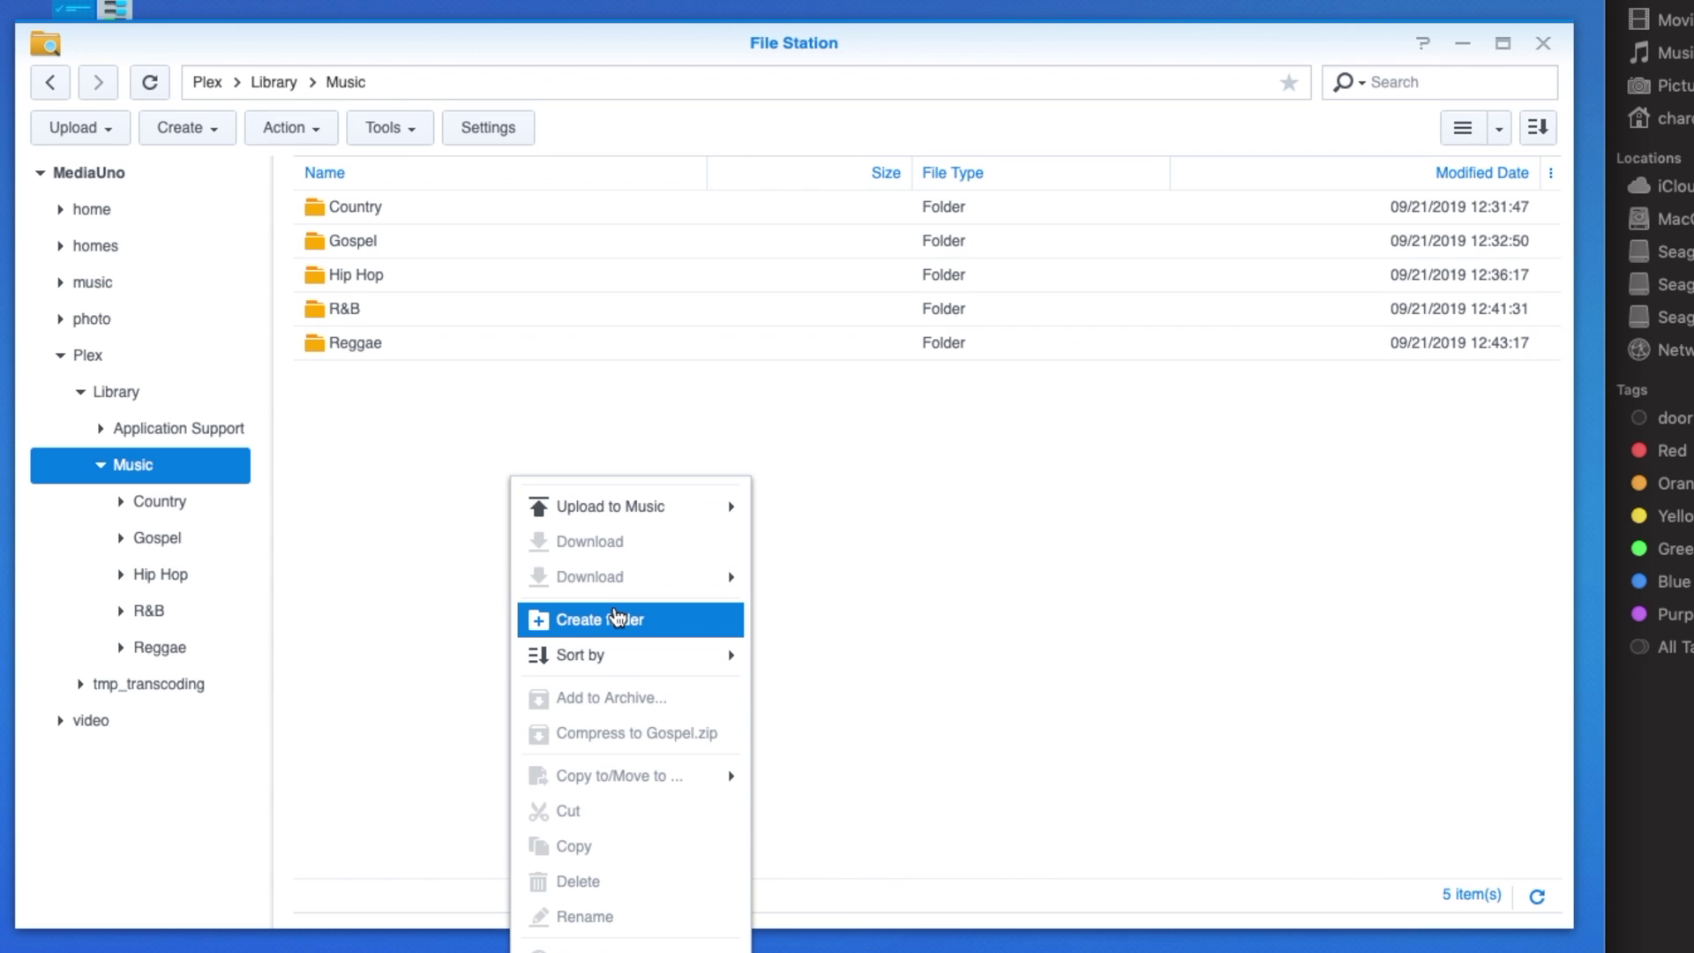
click(449, 642)
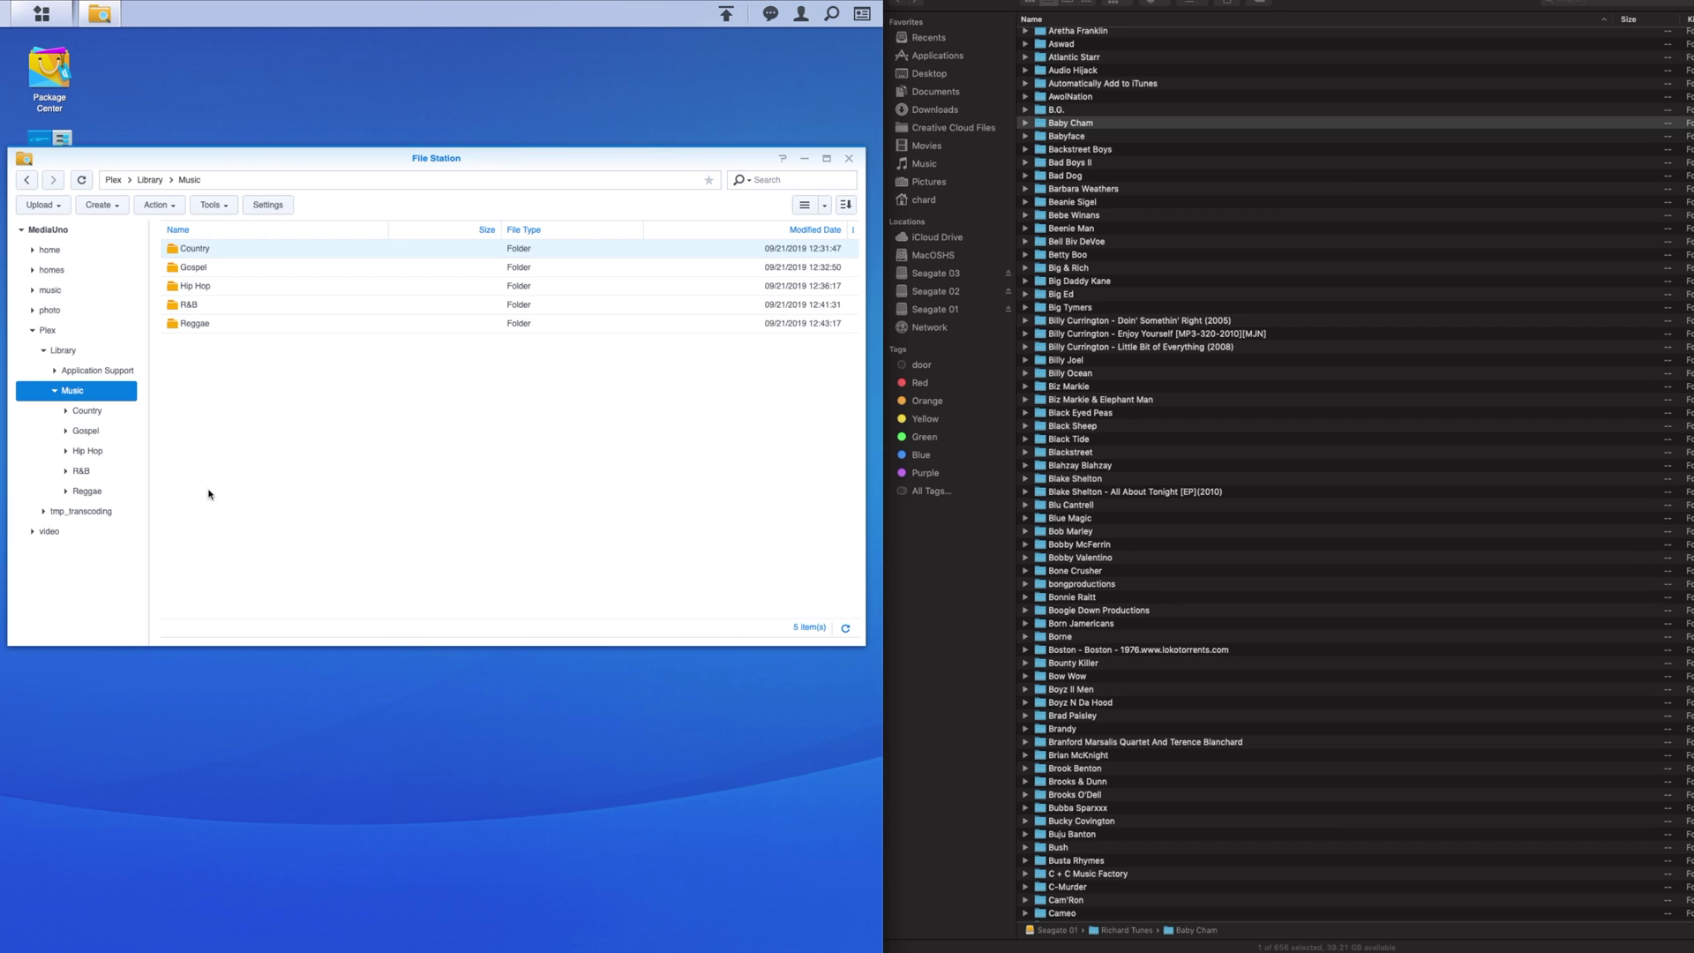
- Open the Country folder within the Music folder
click(86, 410)
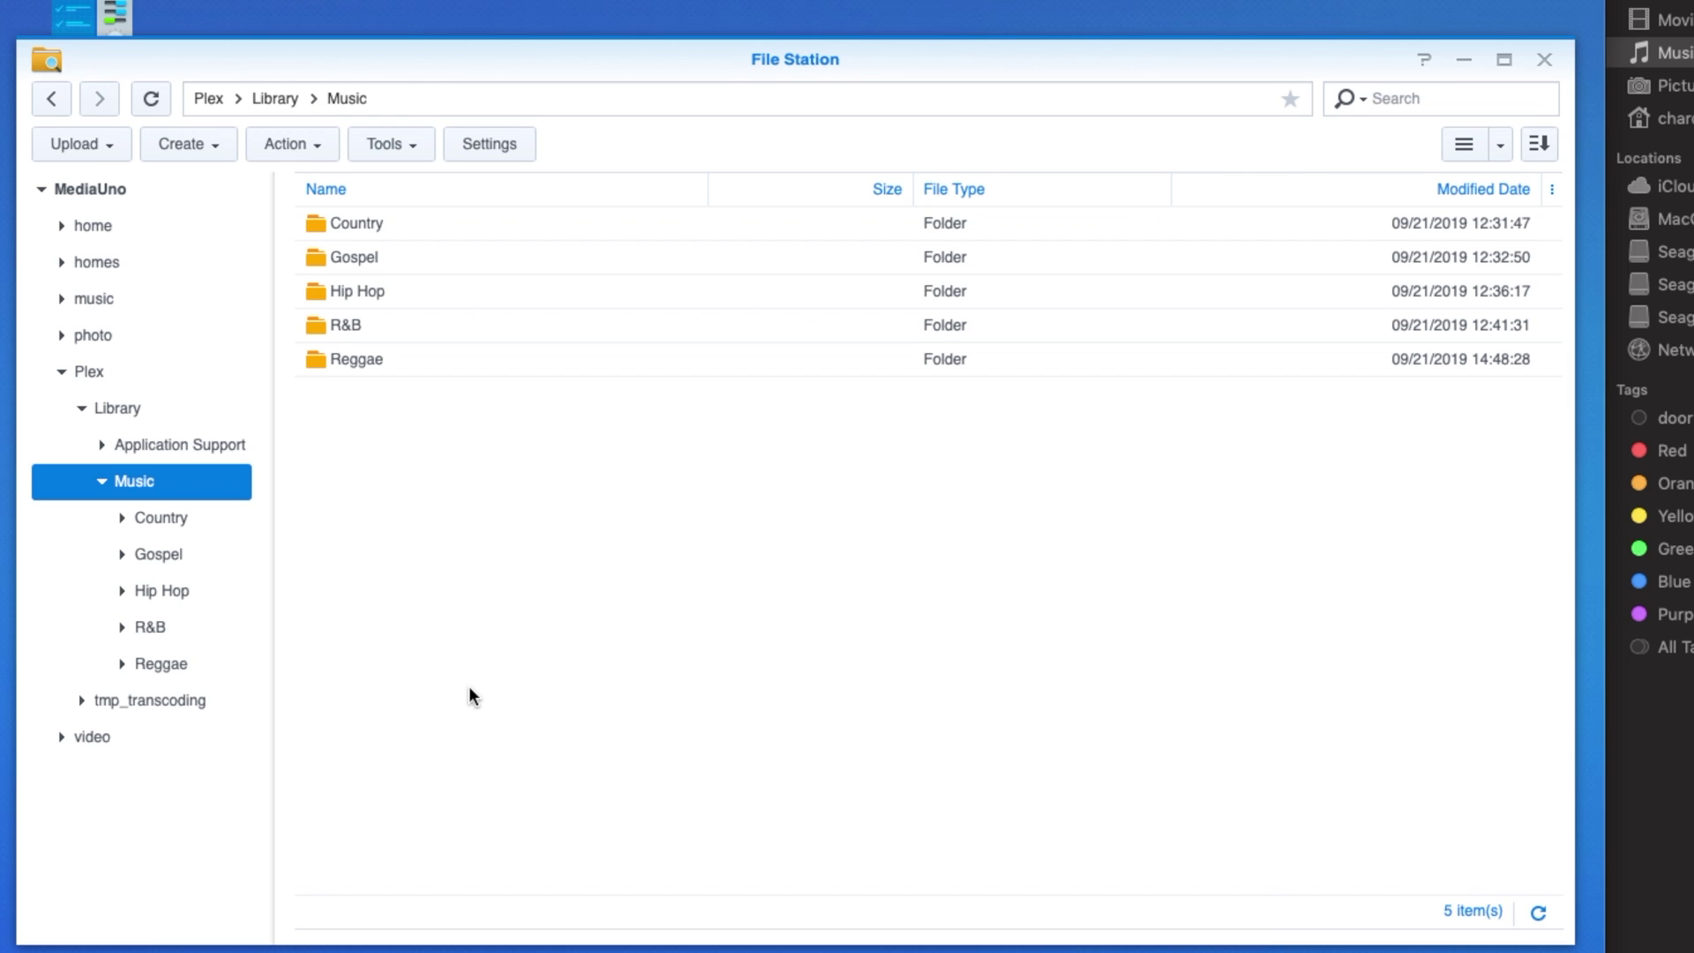
- Close File Station and open Plex Media Server from the installed packages in Package Center
click(1545, 60)
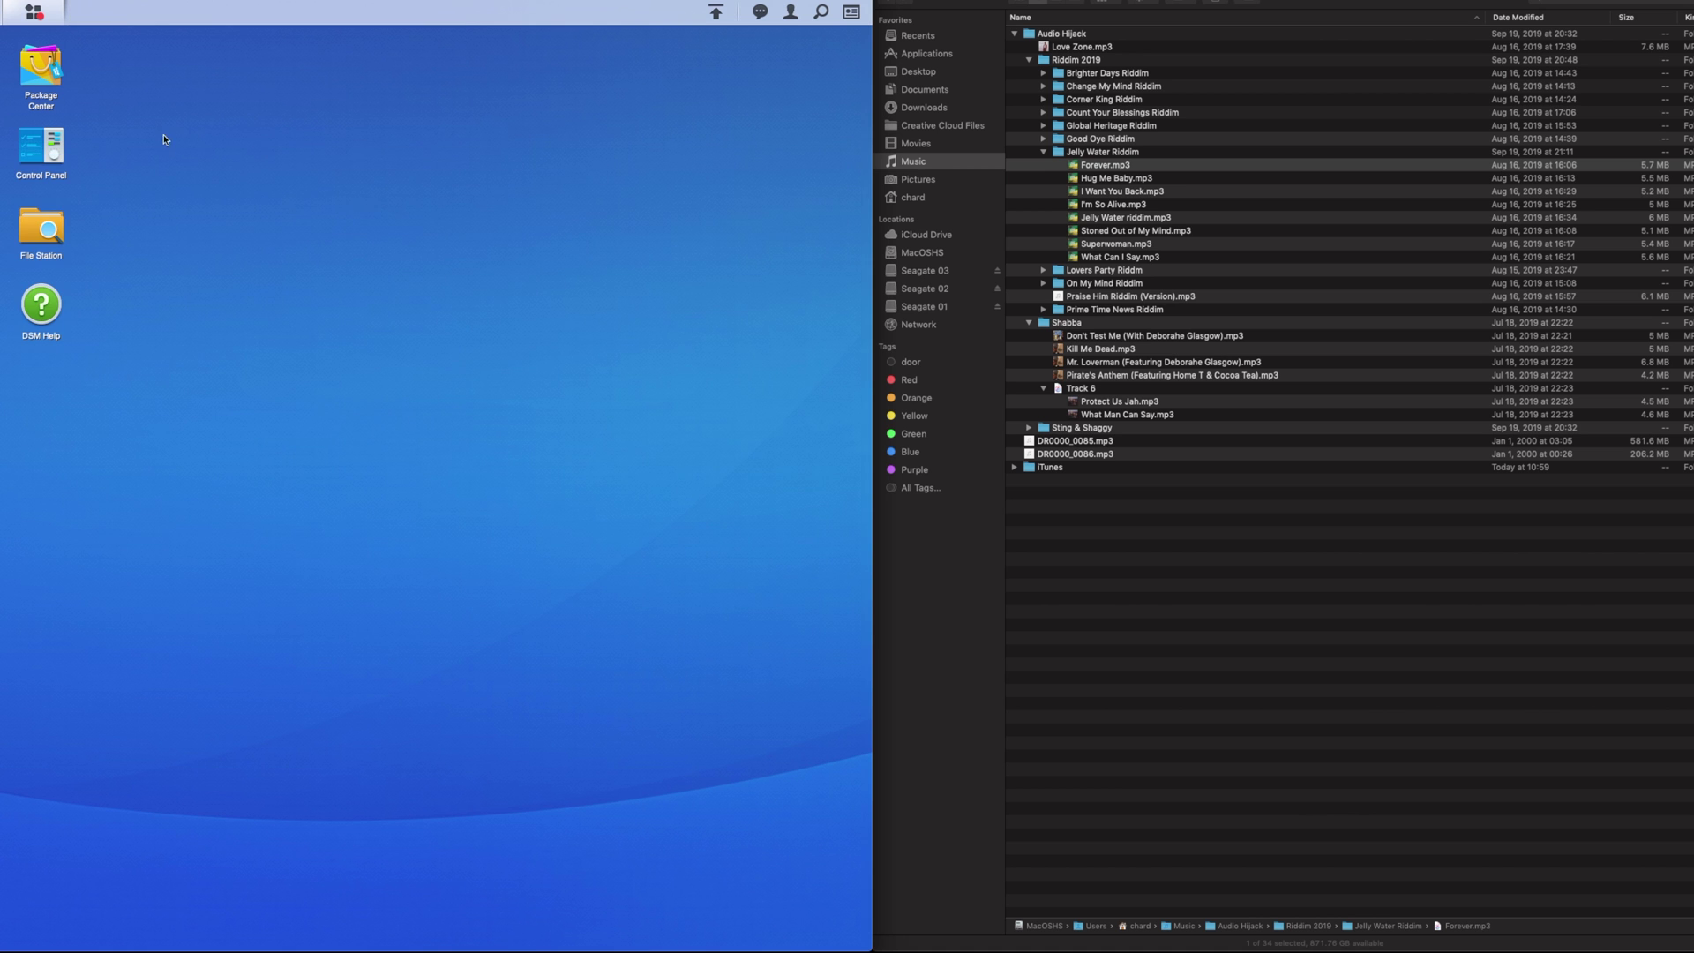
click(41, 65)
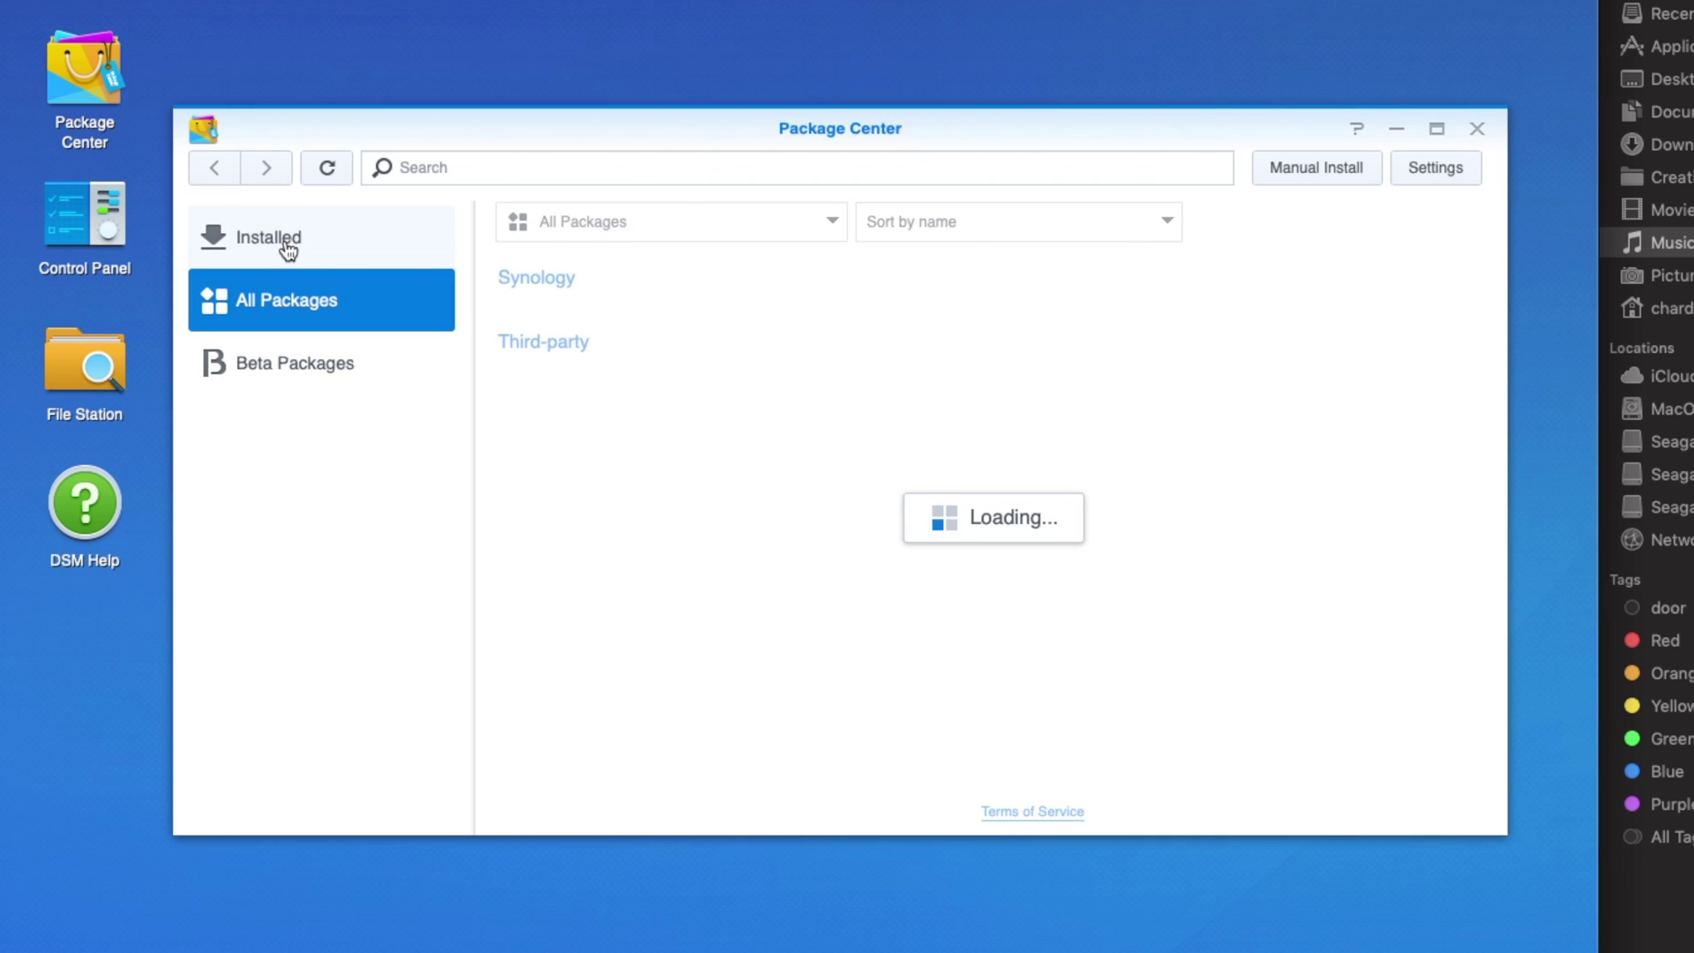
click(287, 245)
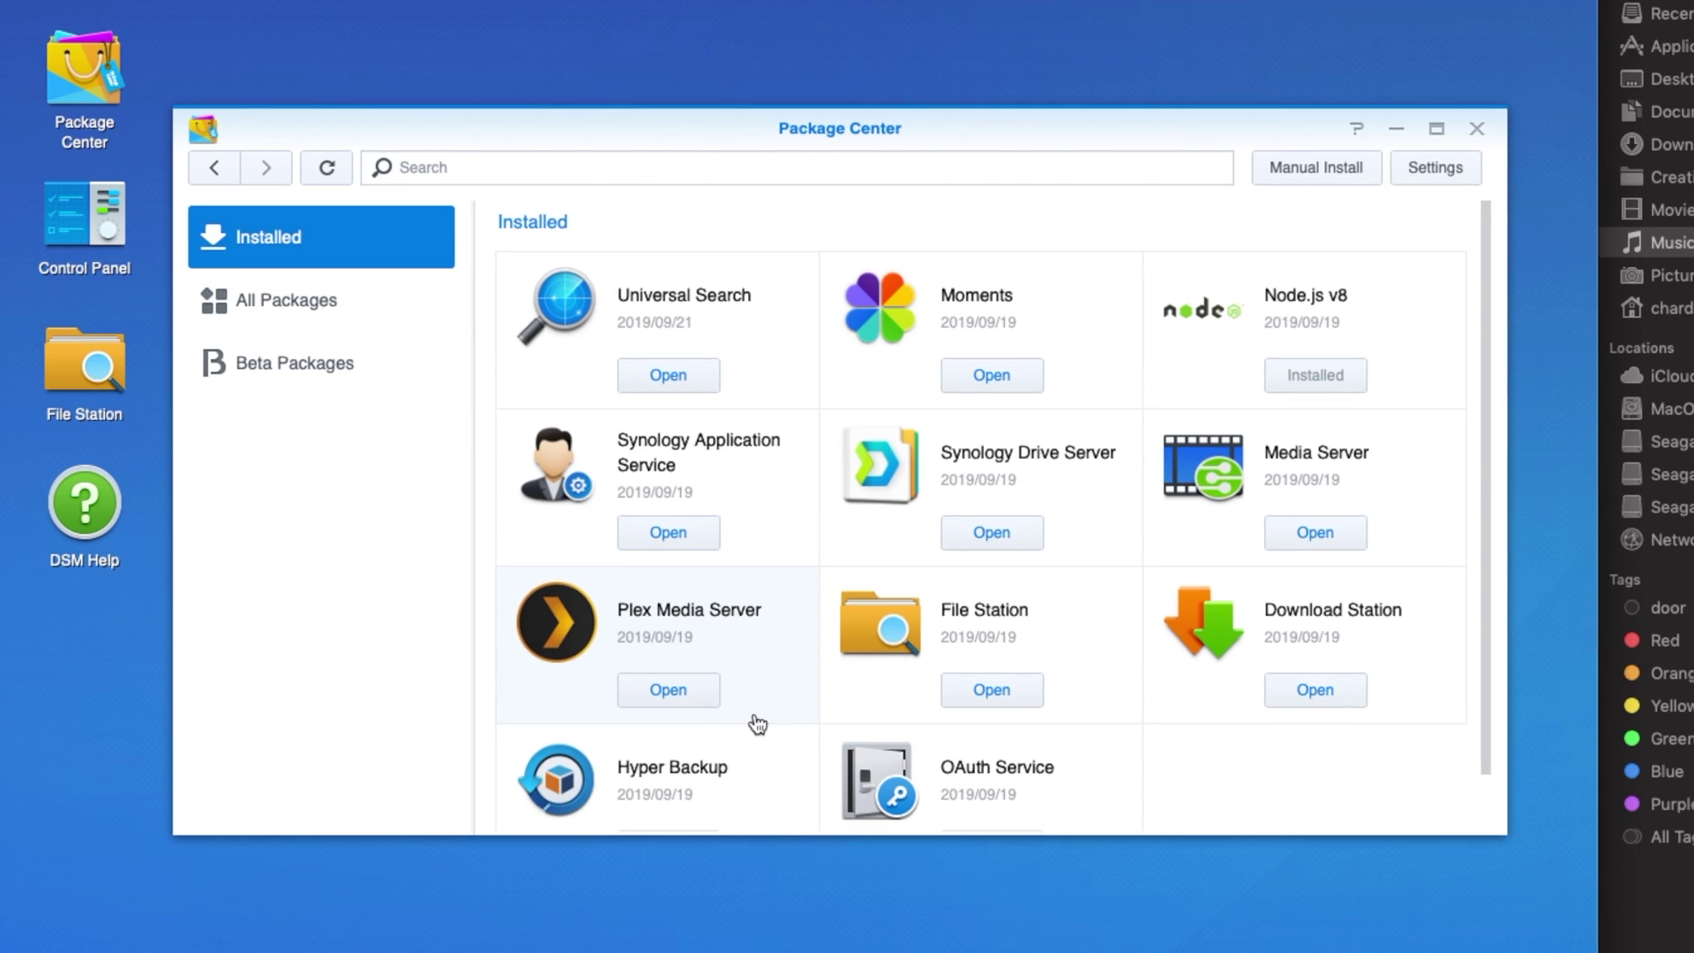
click(670, 690)
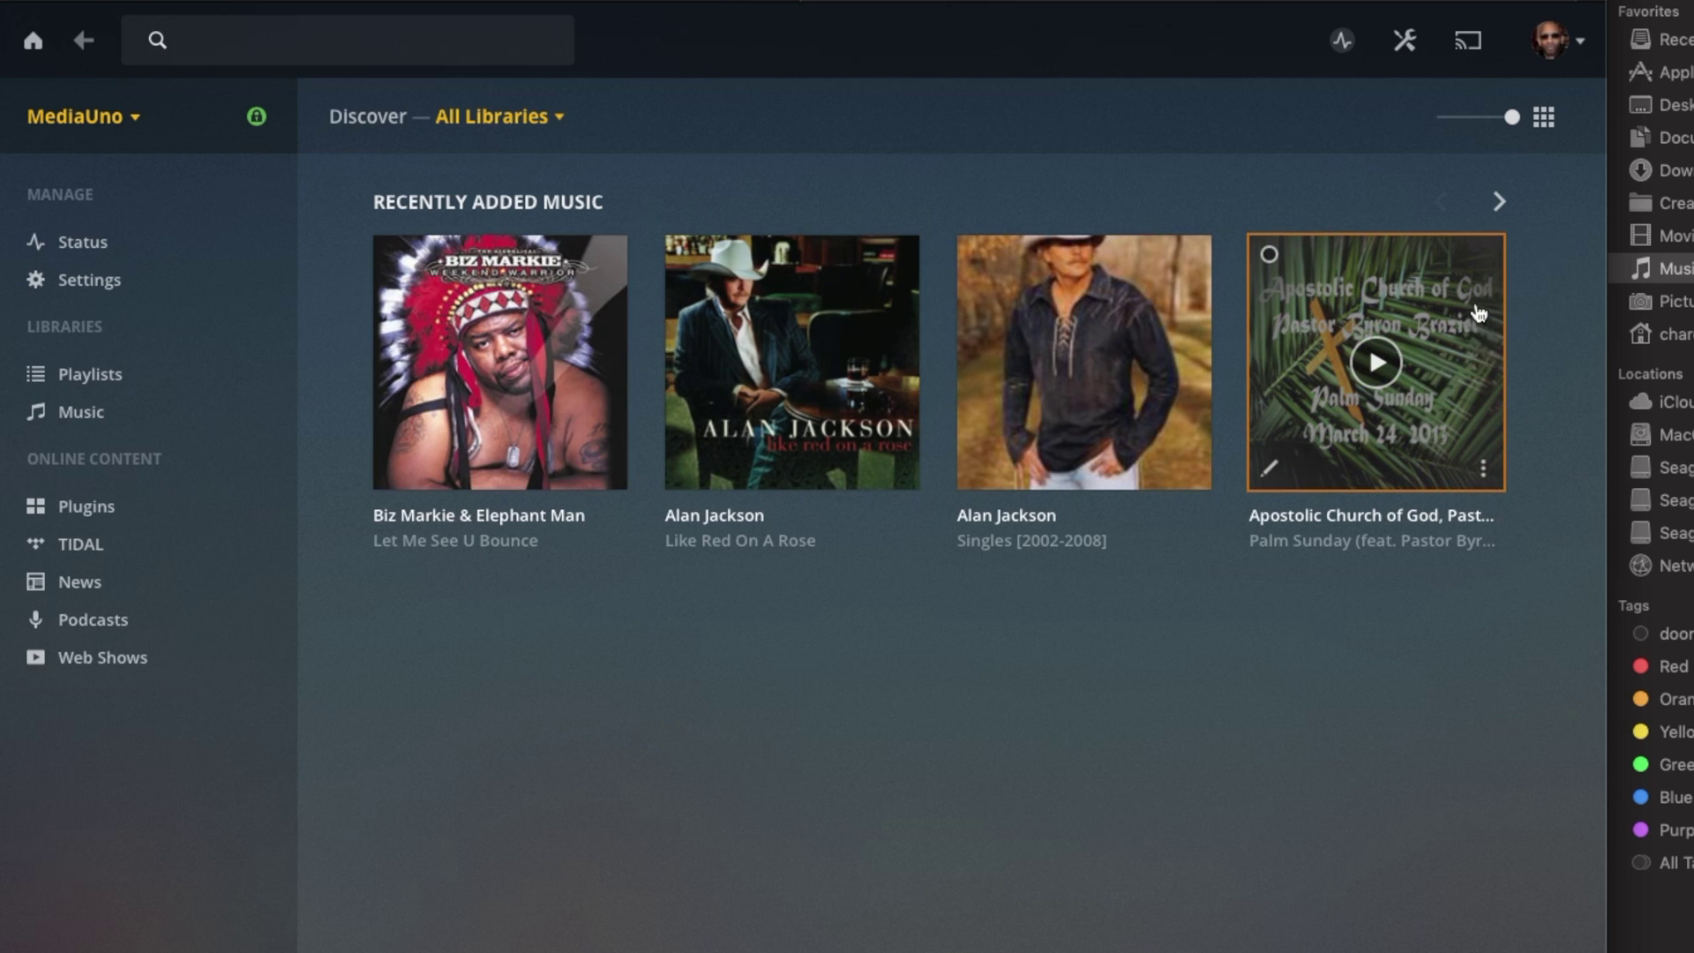
- Review the recently added music and the MediaUno server's Libraries settings, and return to the home page
click(1498, 201)
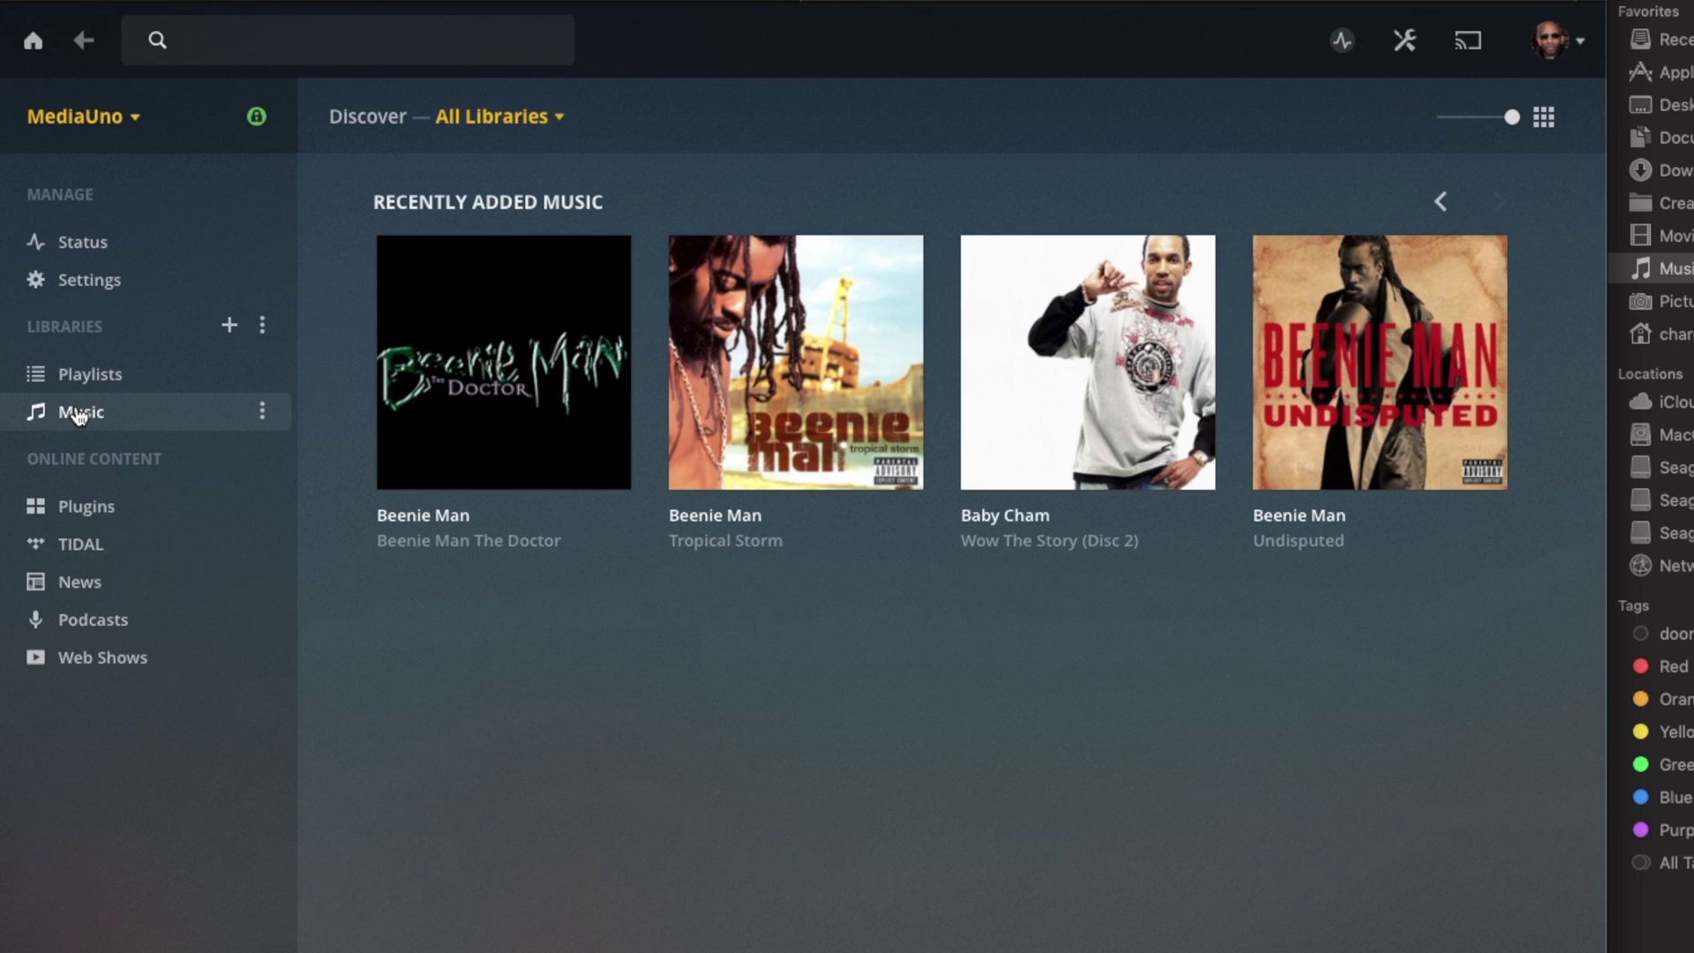
click(77, 412)
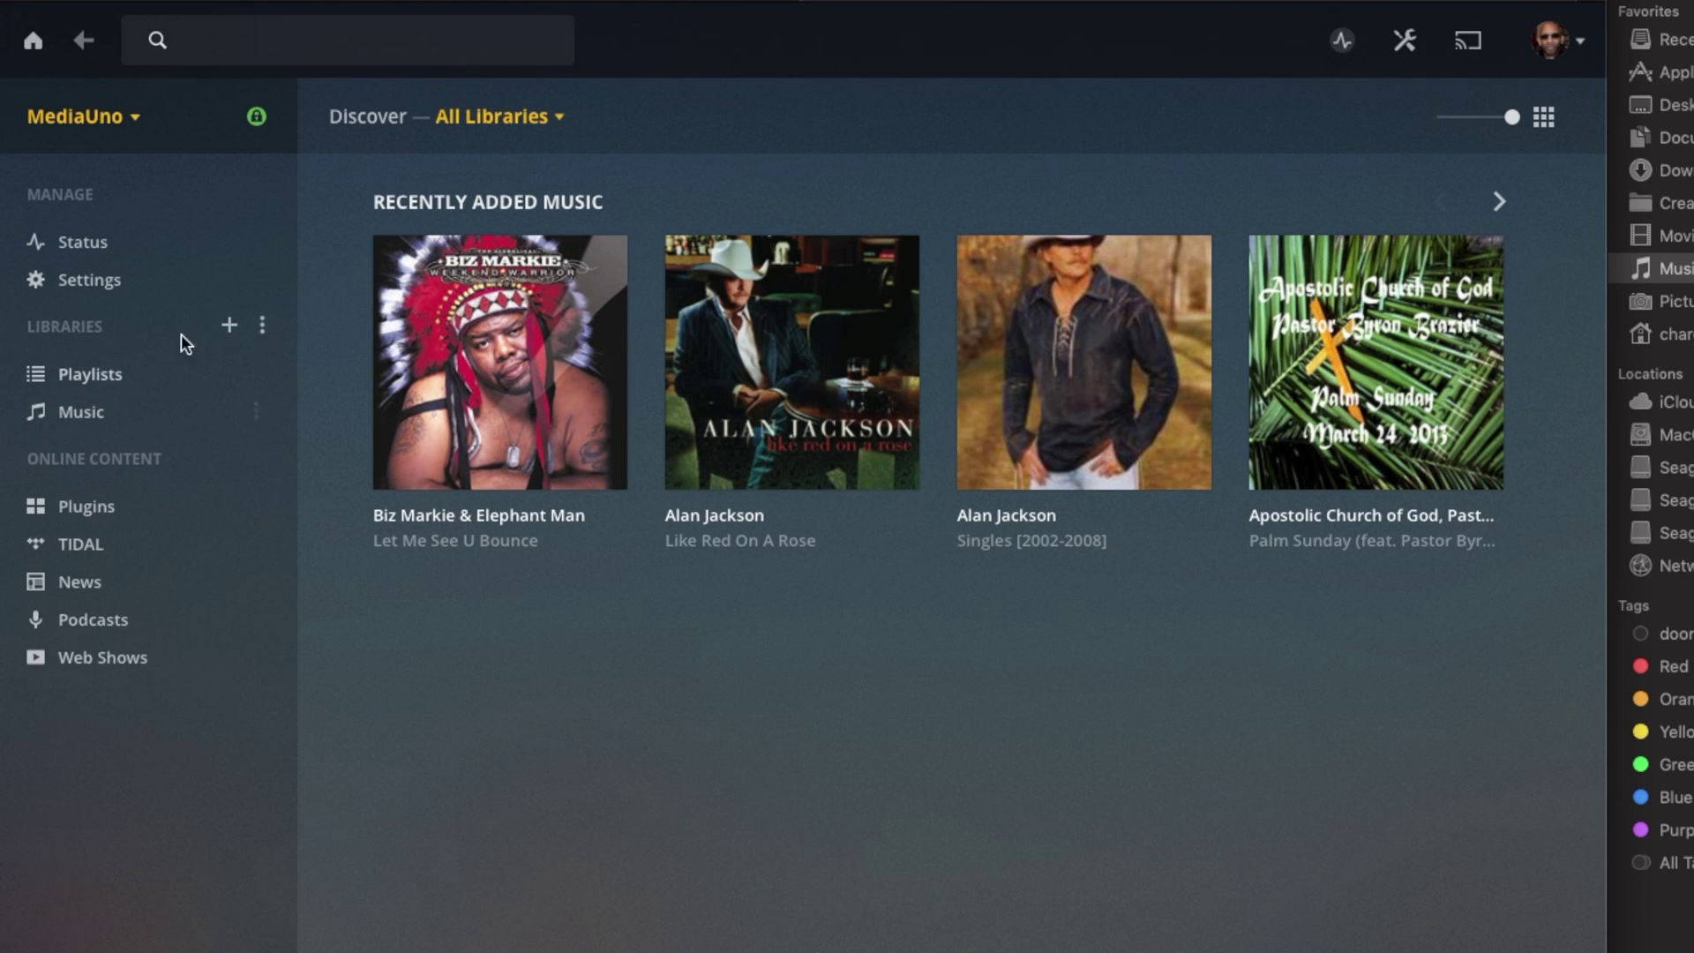
click(111, 284)
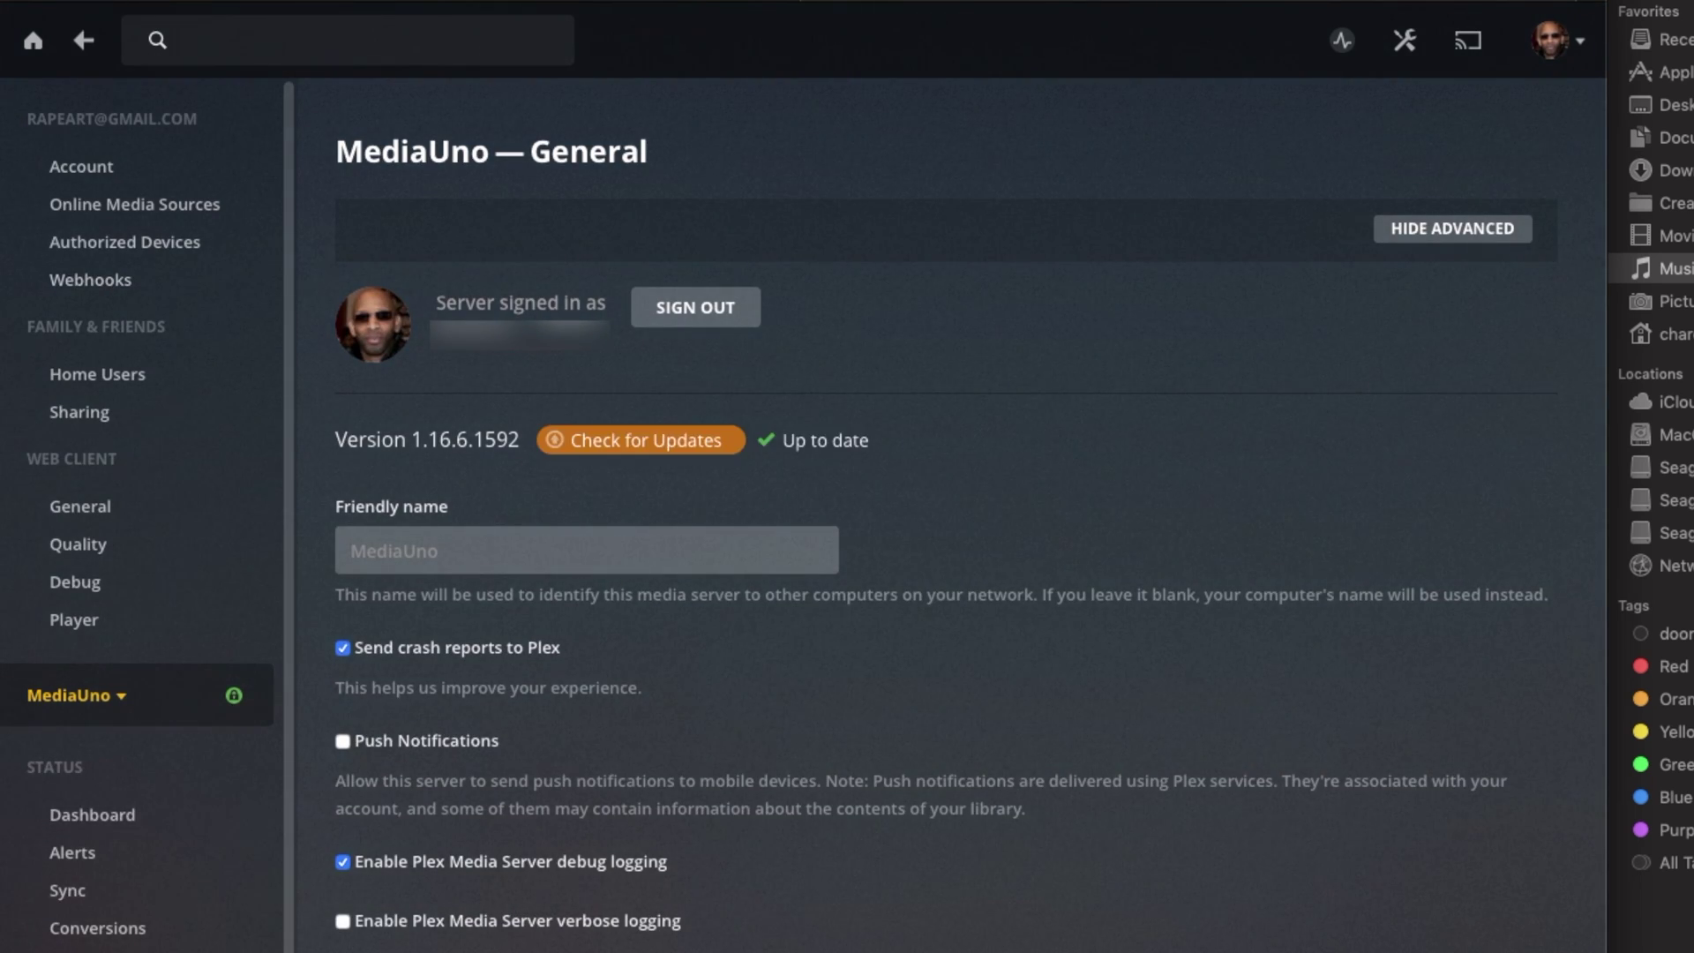
scroll(139, 719, down, 10)
click(125, 720)
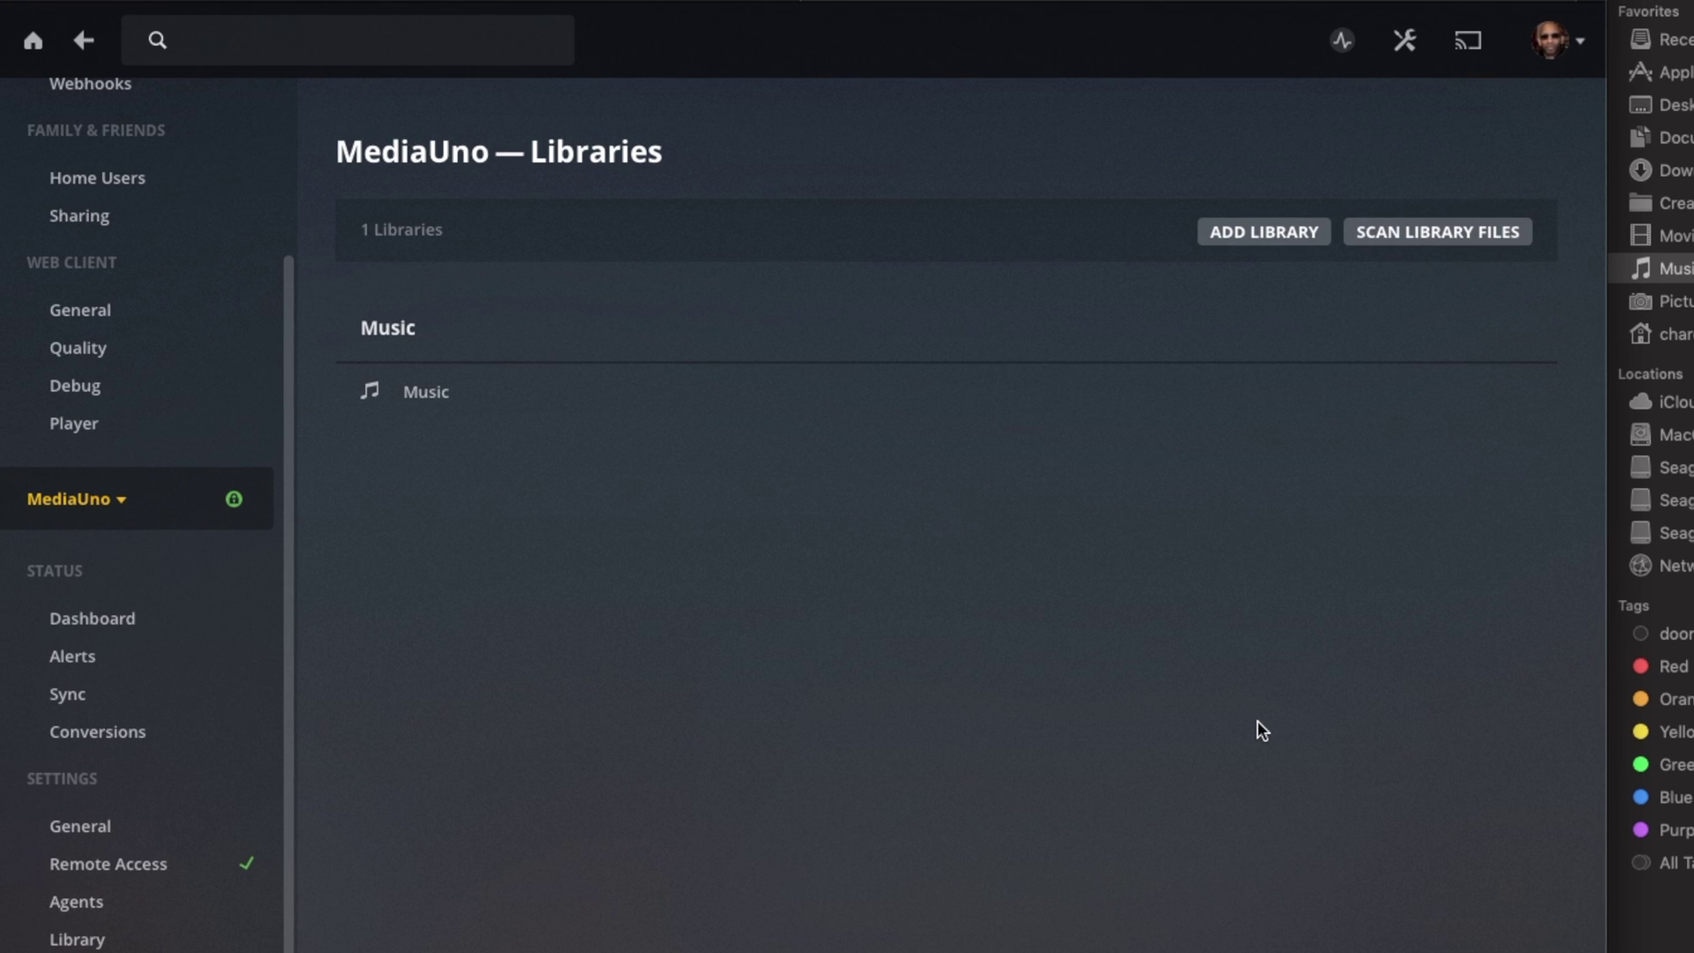
click(33, 40)
- Upload jelly water.jpg as the poster of the Jelly Water Riddim album, save the changes, and open the Music library
mouse_move(522, 451)
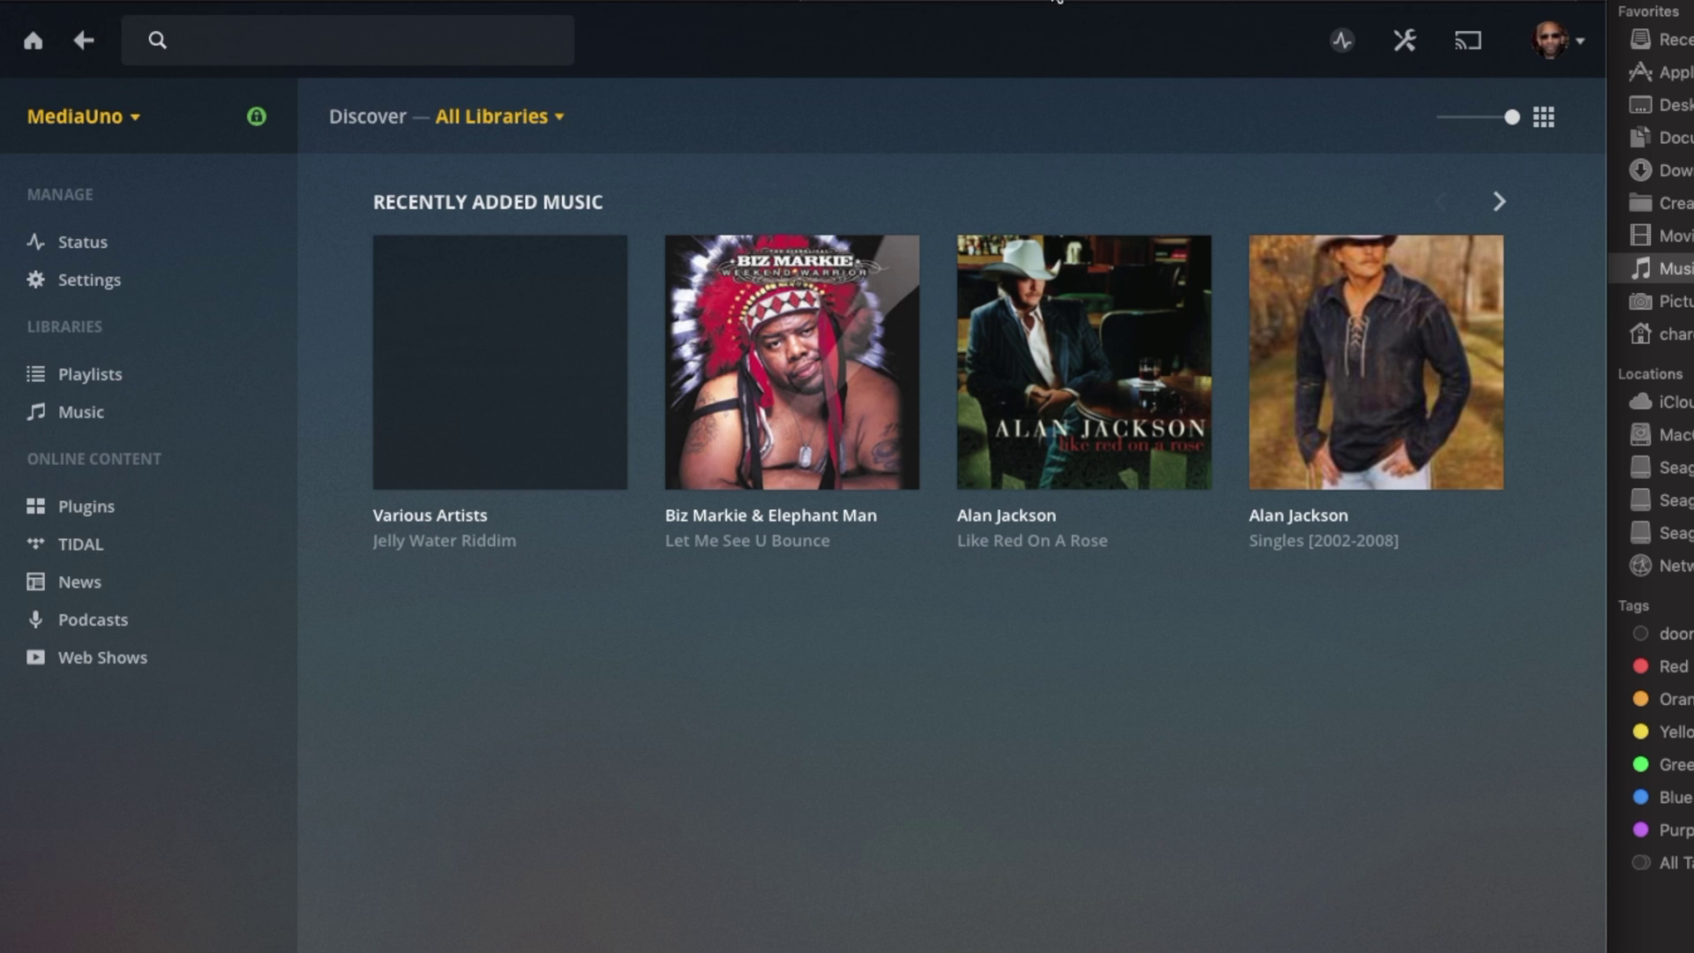
mouse_move(564, 464)
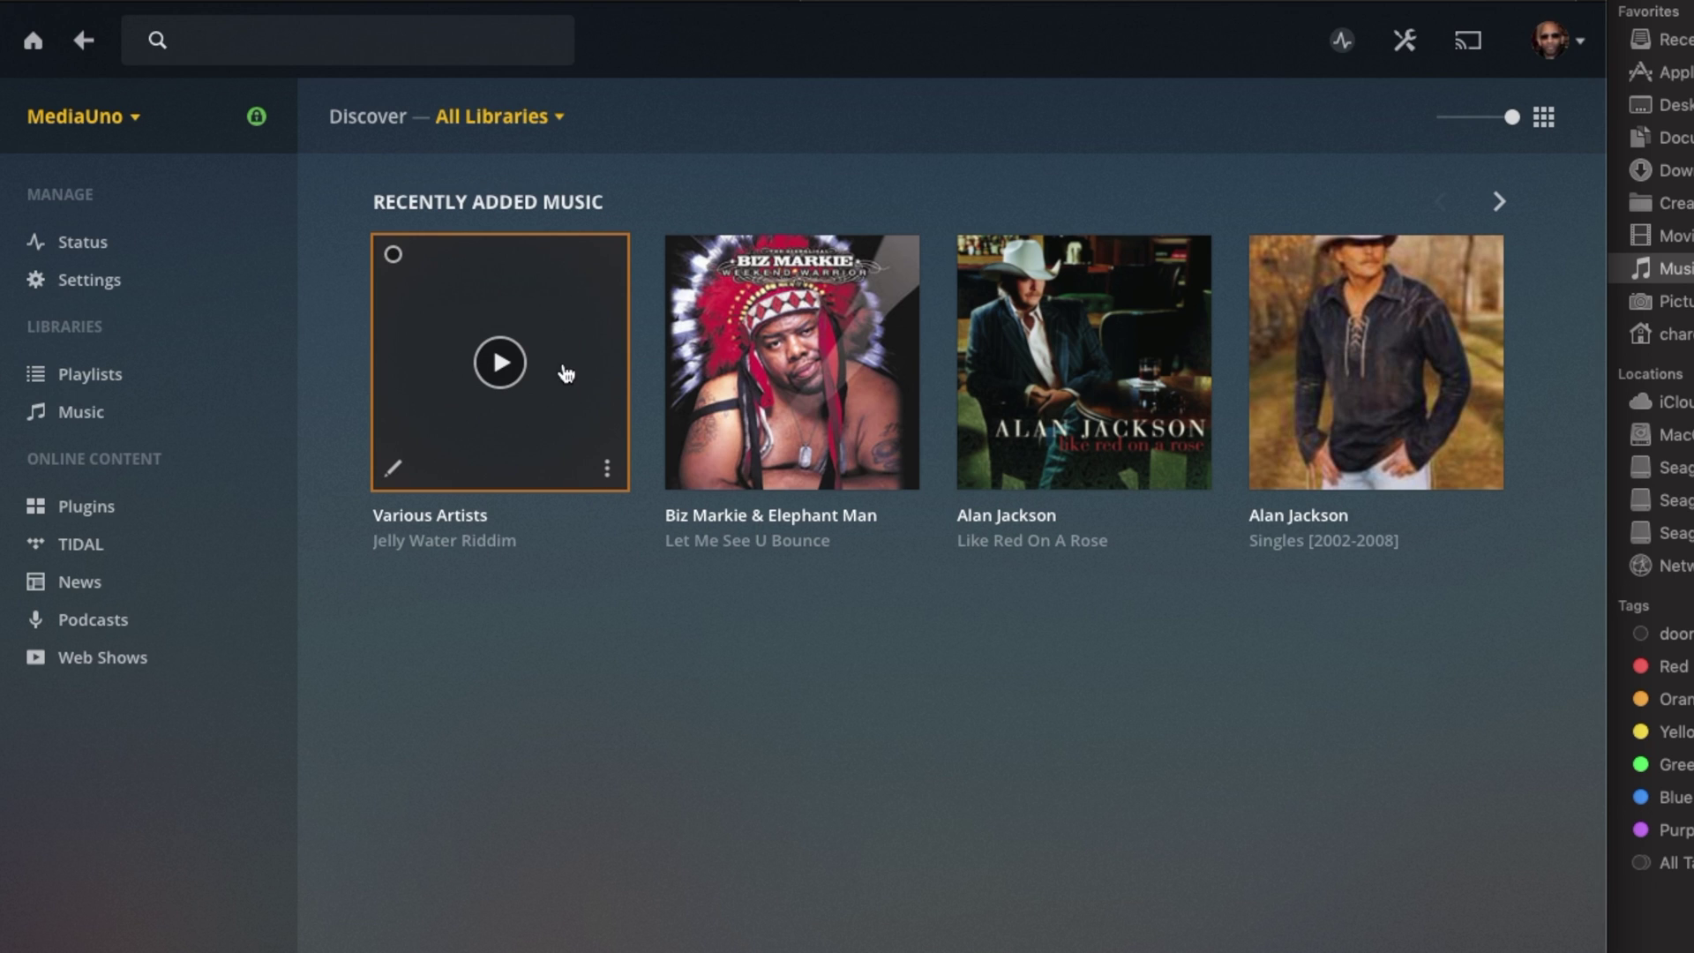
click(395, 475)
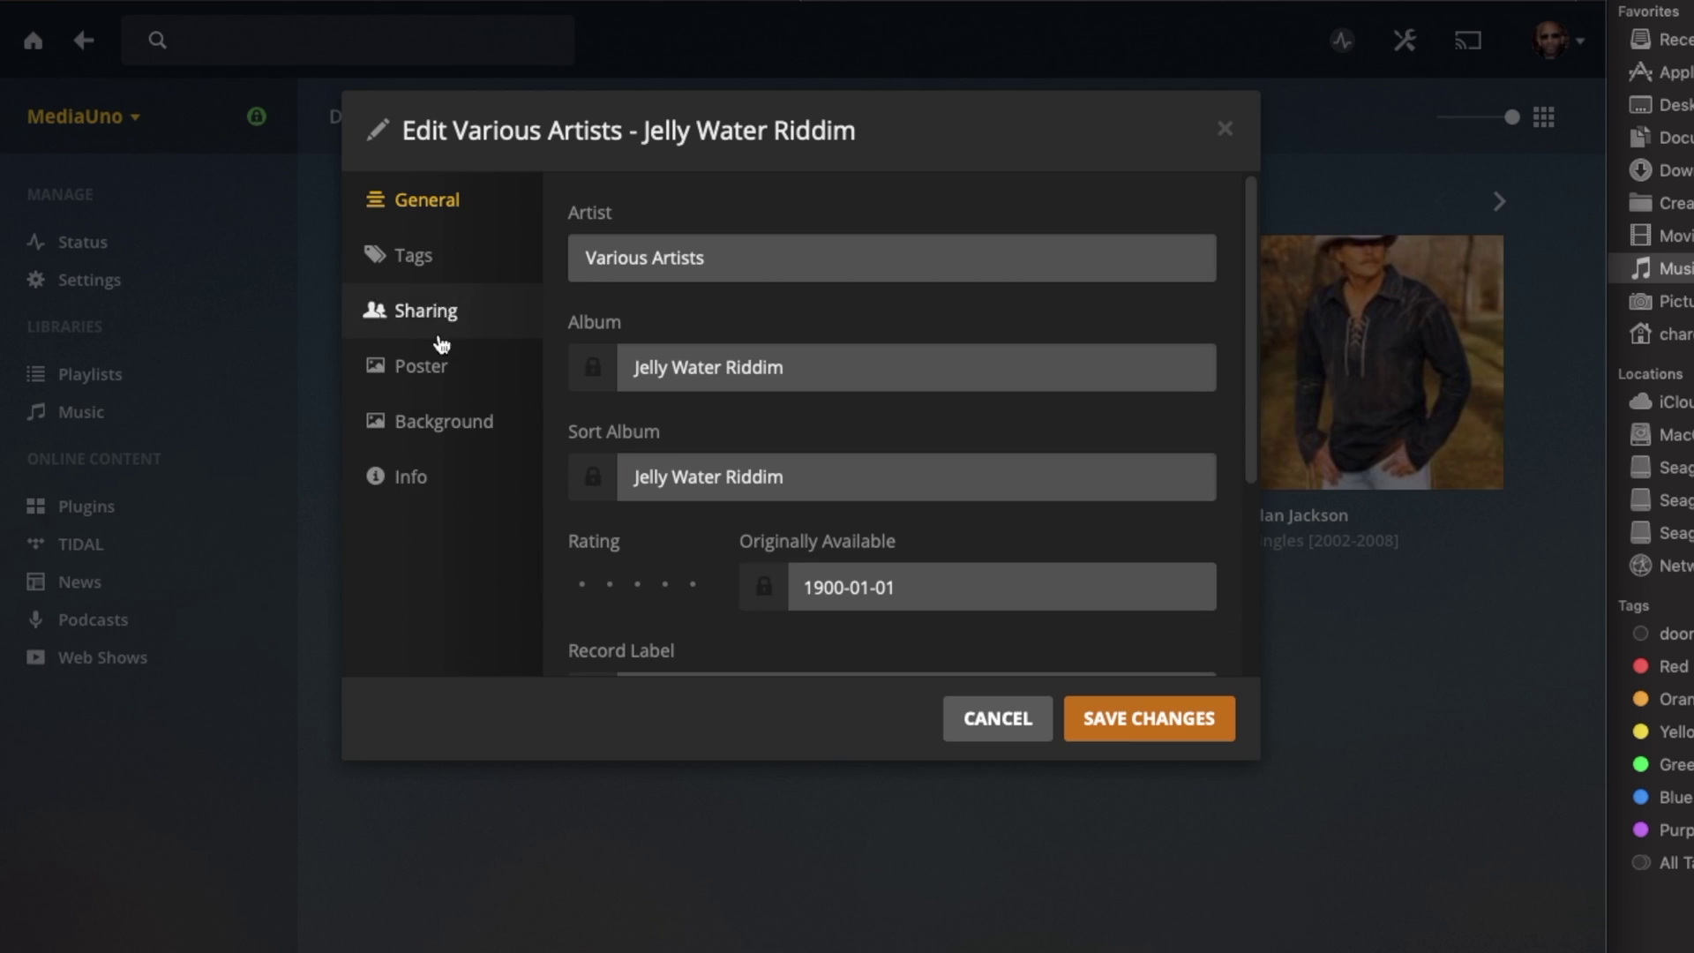
click(434, 370)
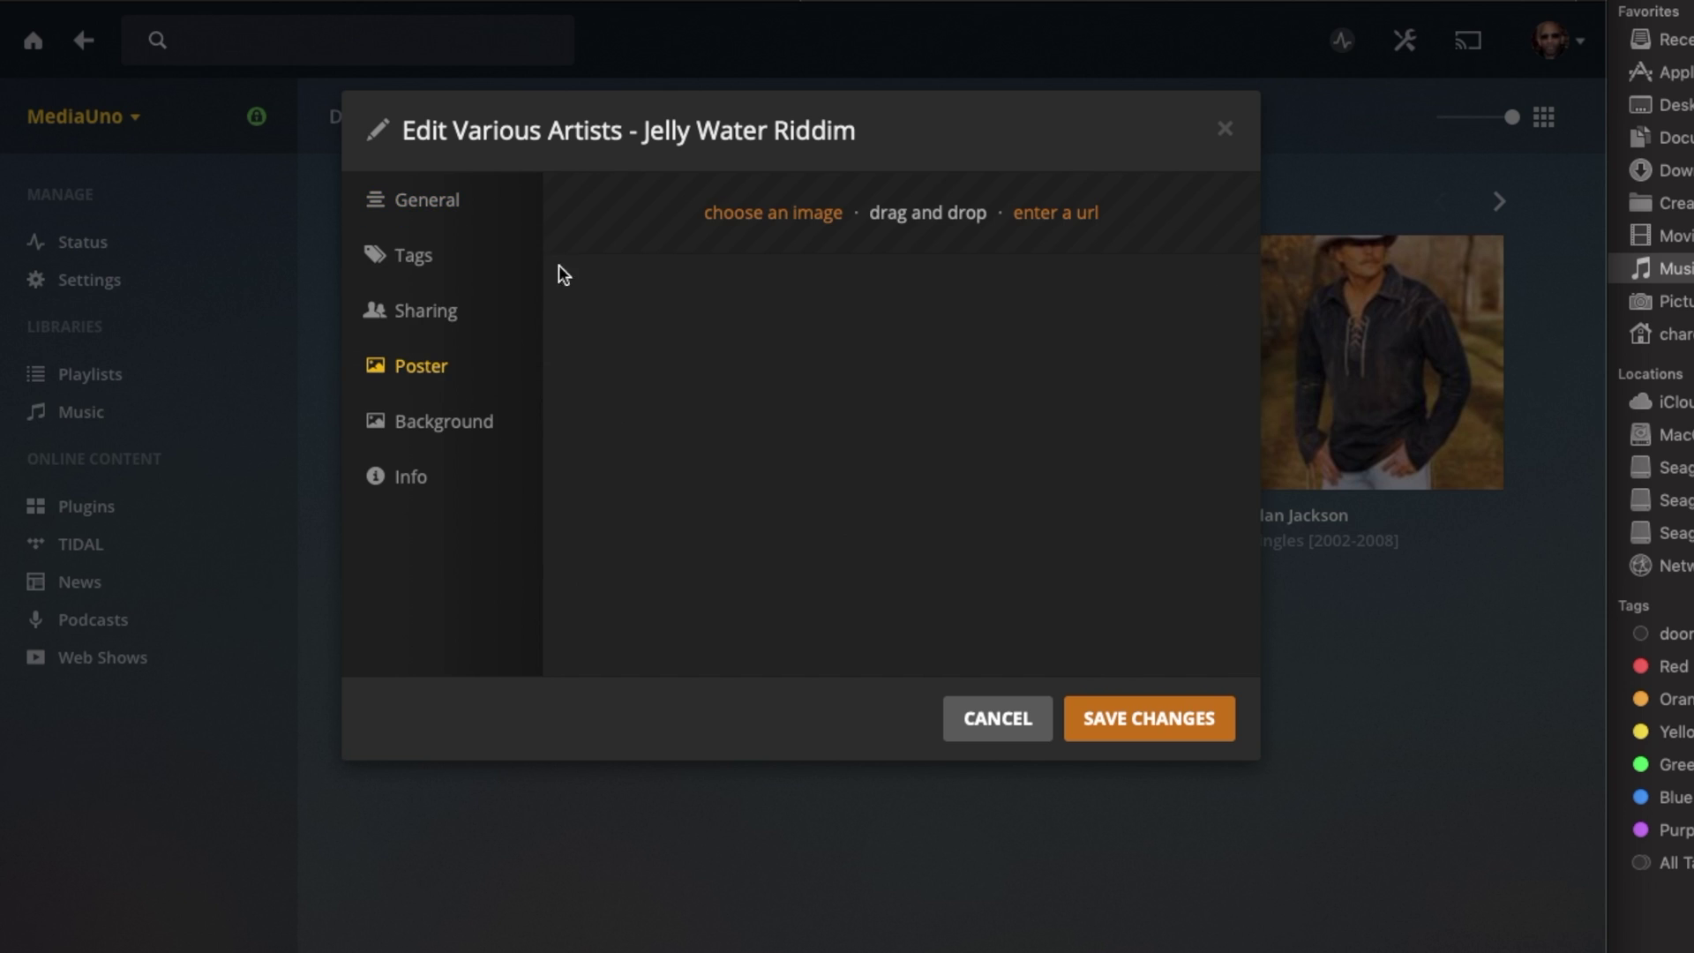
click(768, 214)
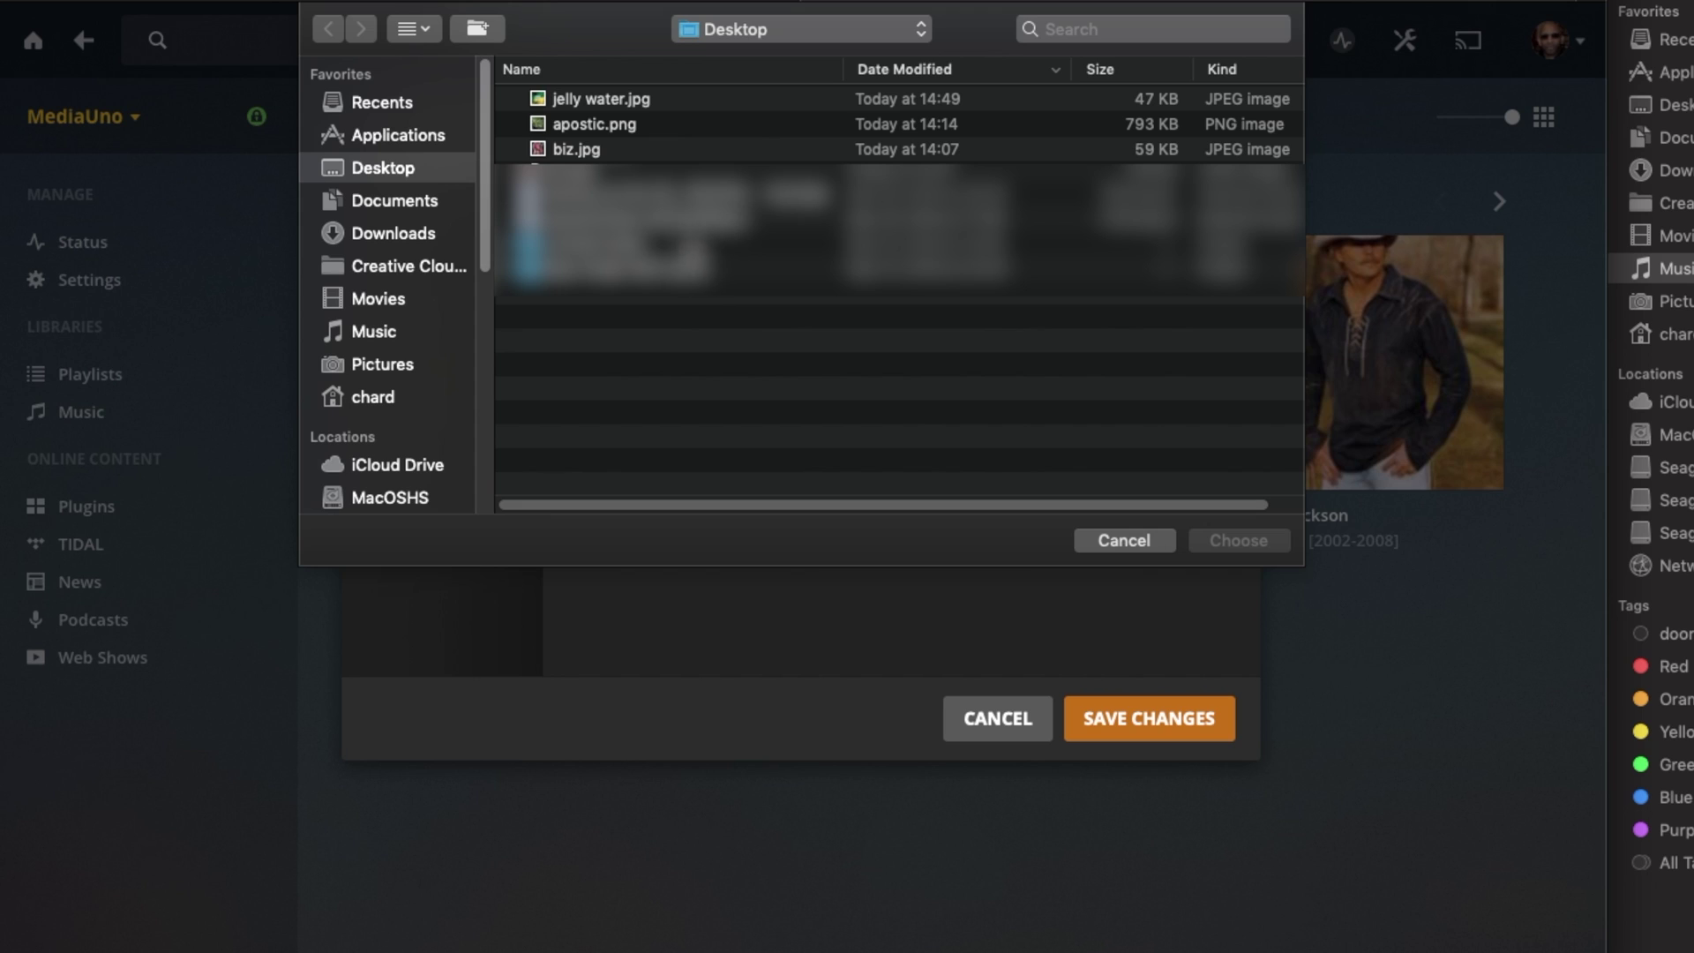
click(606, 102)
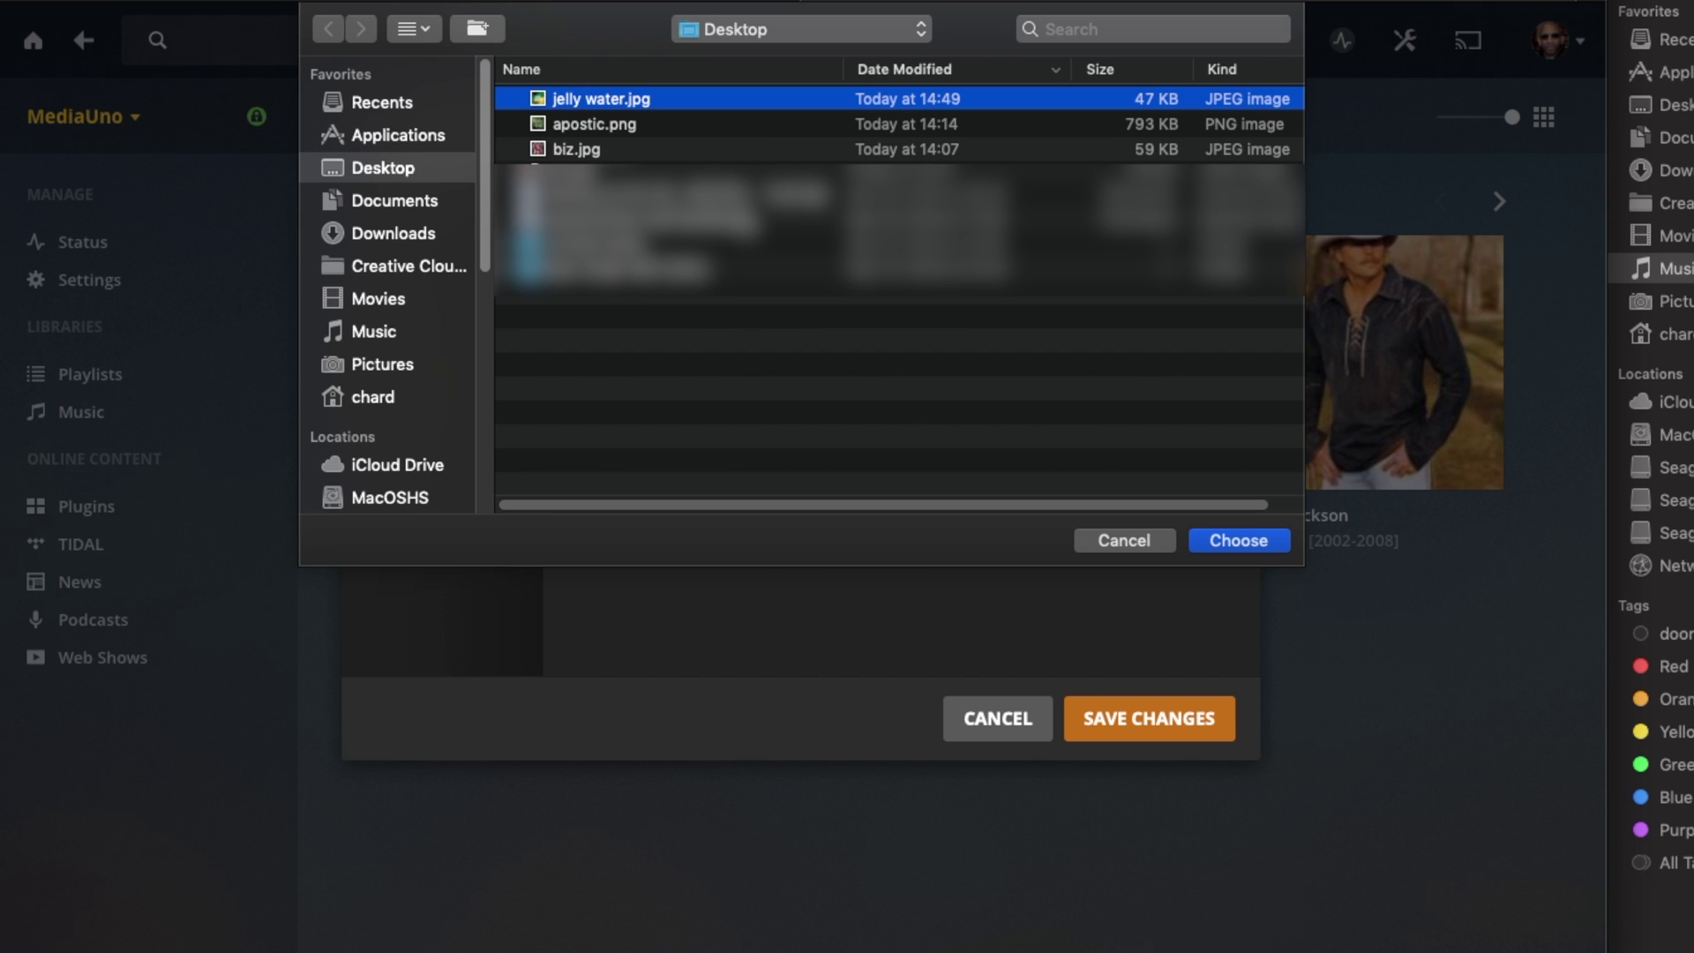
click(1239, 541)
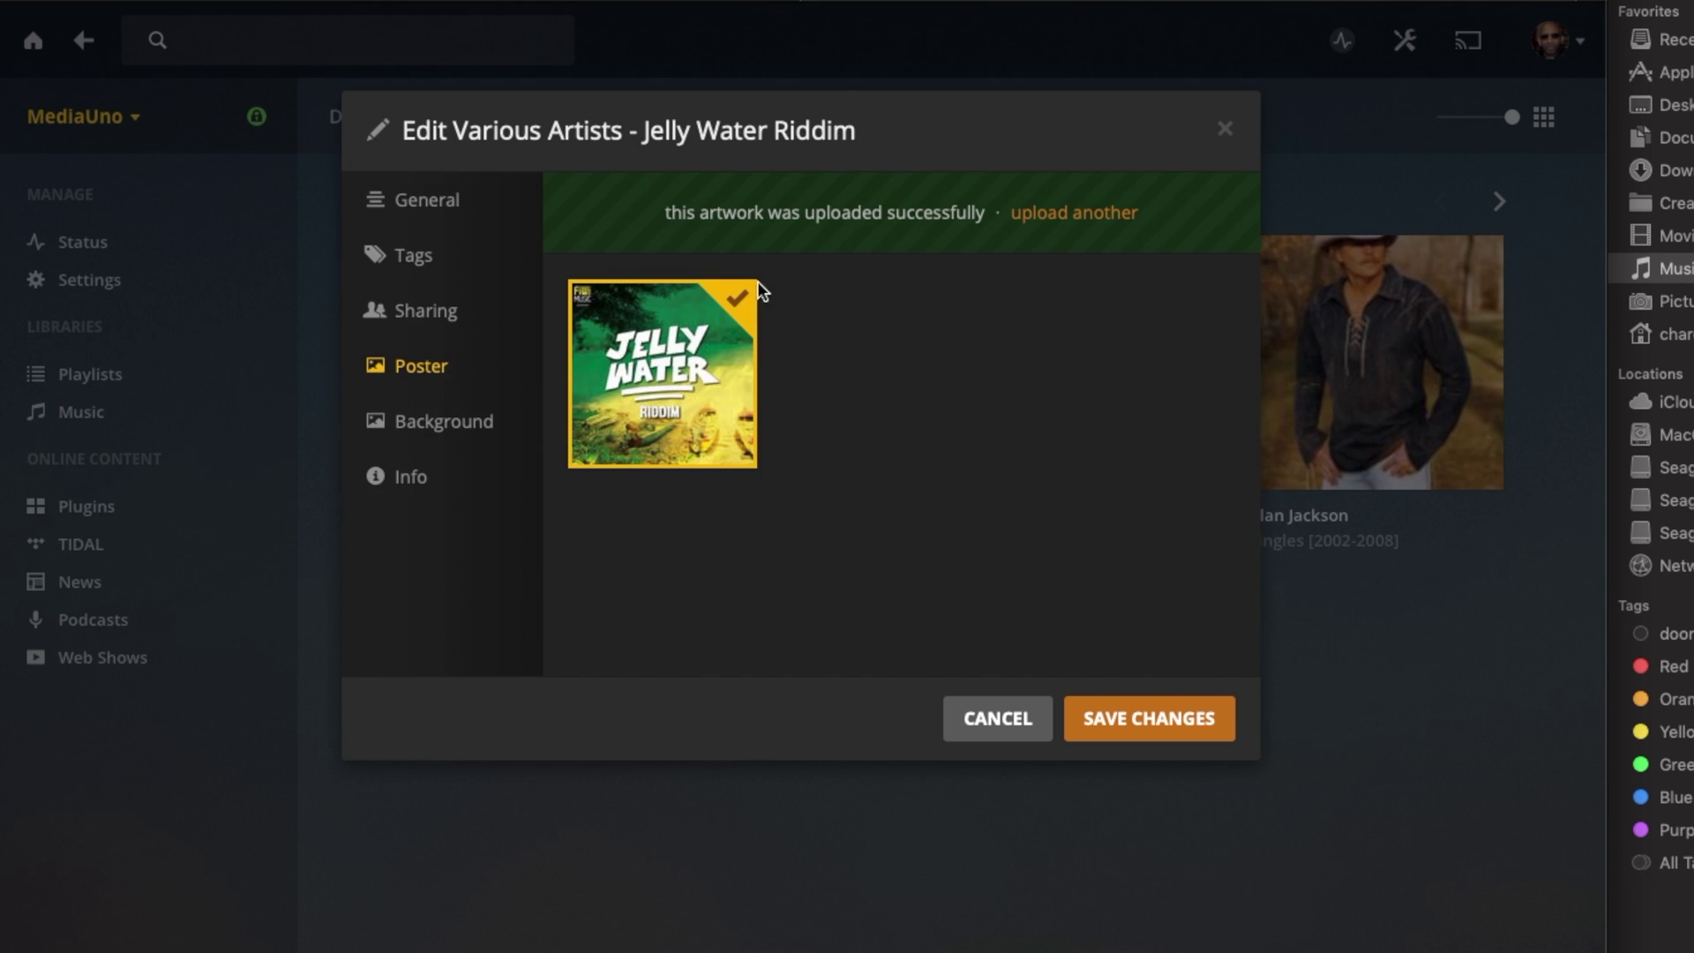
click(1222, 718)
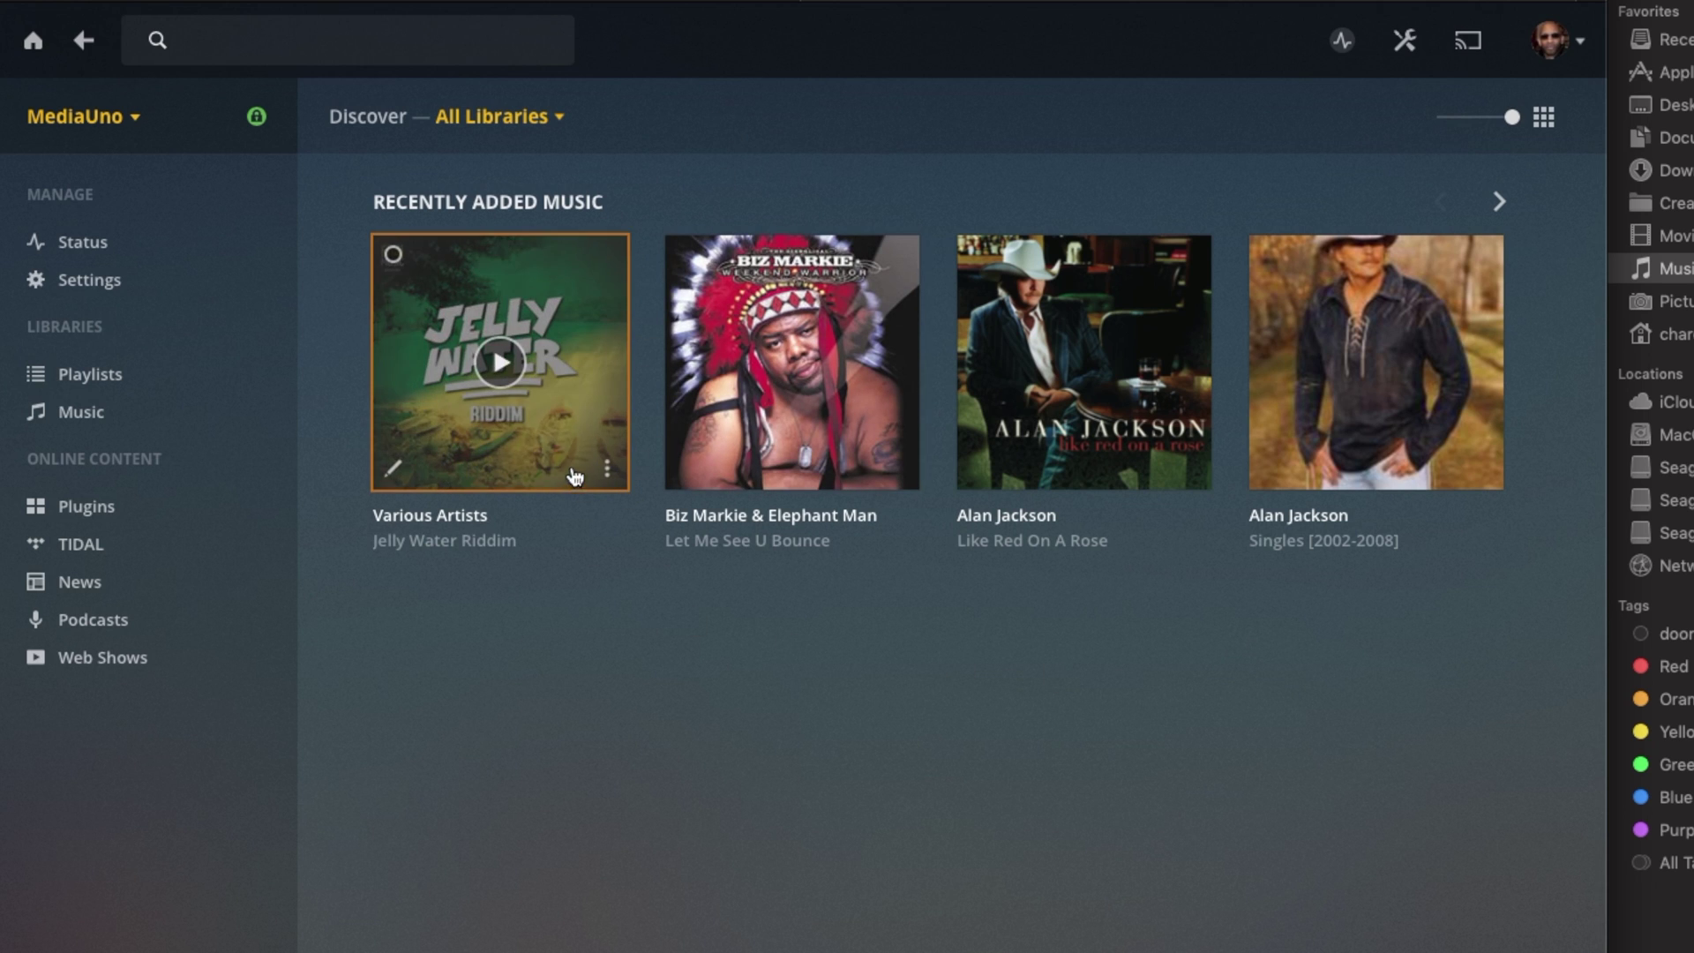
click(81, 412)
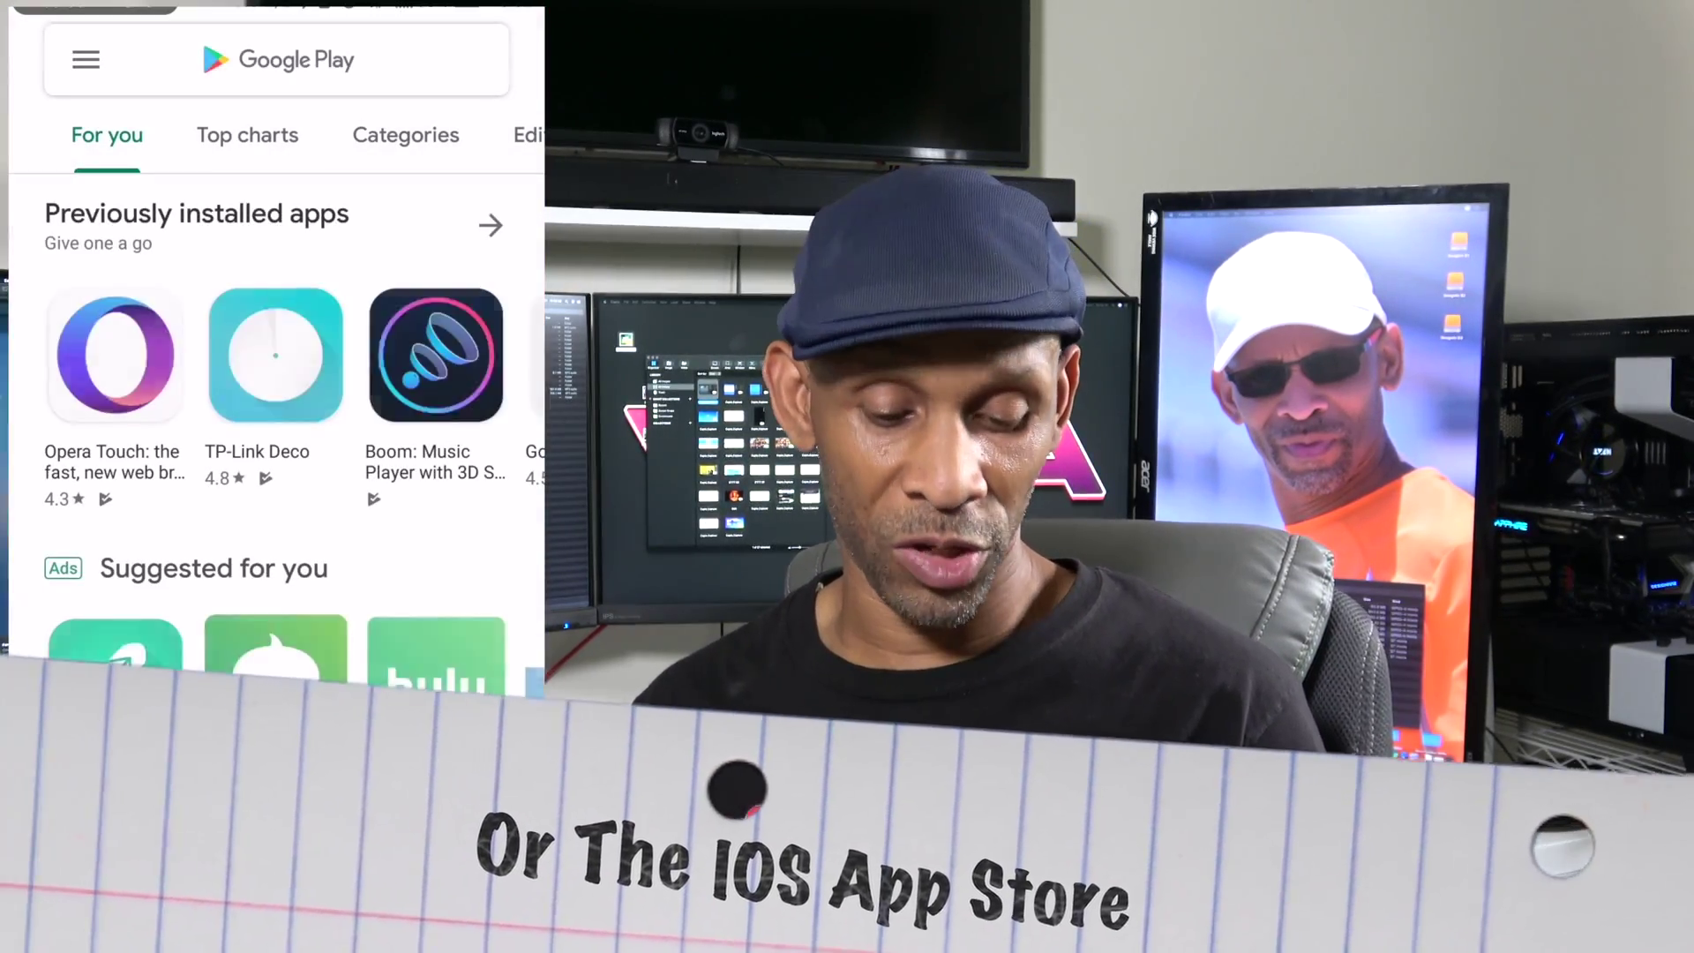
- Install the Plex app from Google Play on the phone and open it, continuing with a Plex account
click(398, 56)
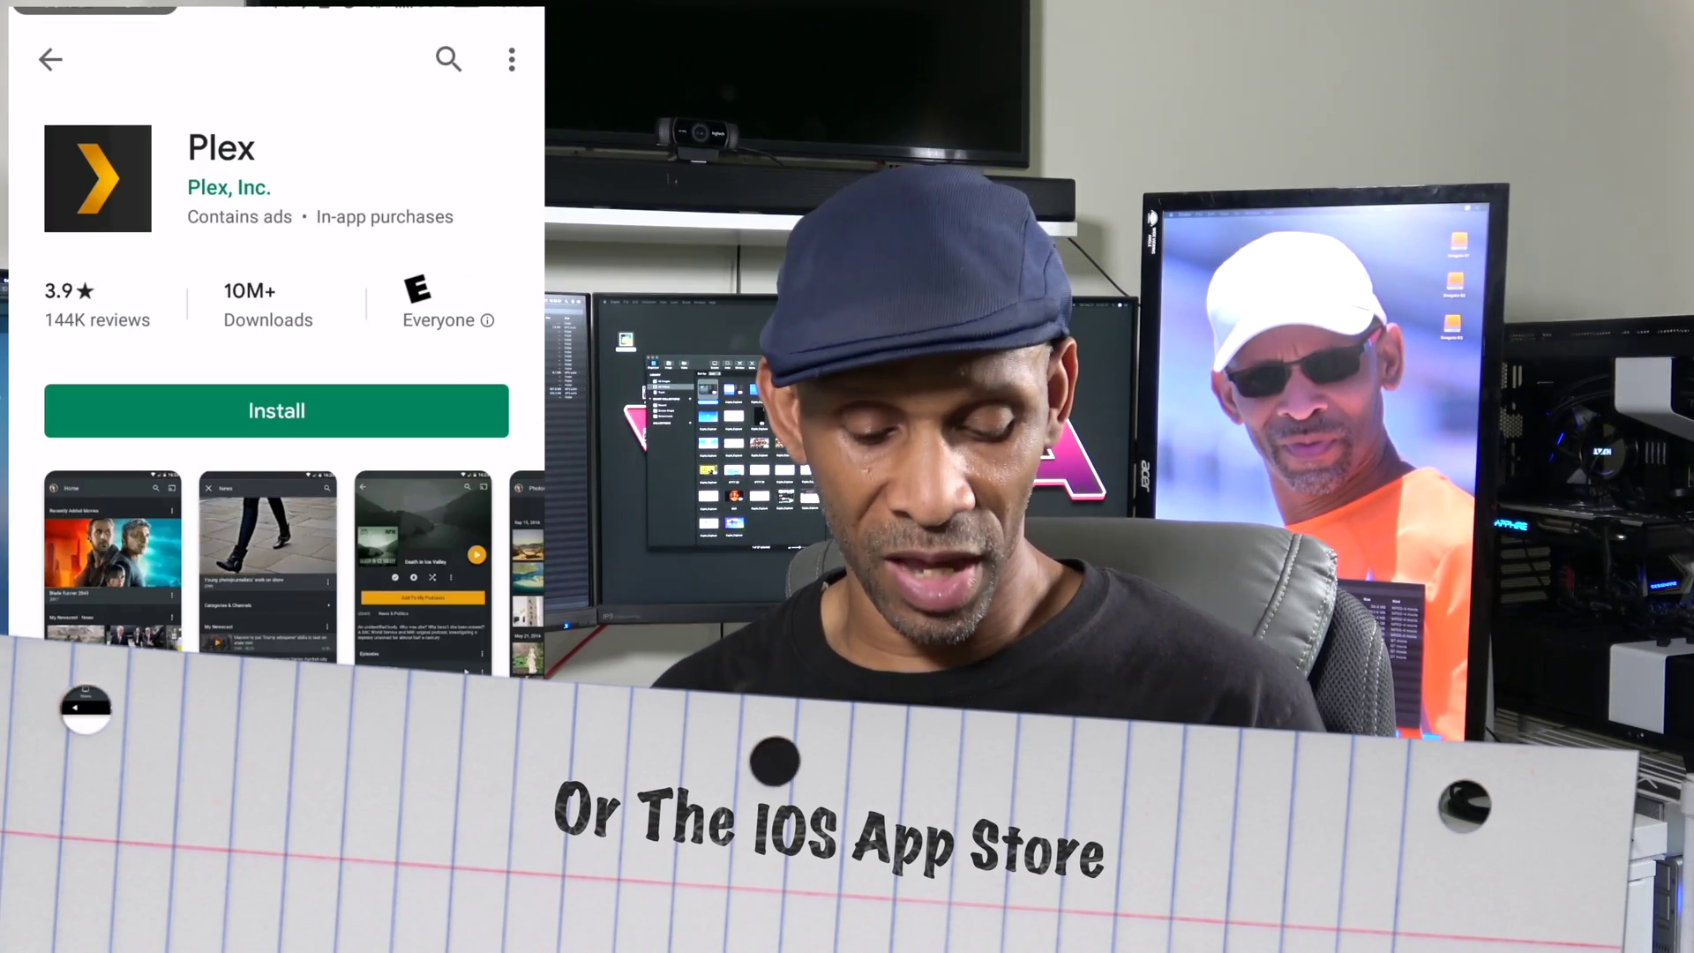
click(447, 399)
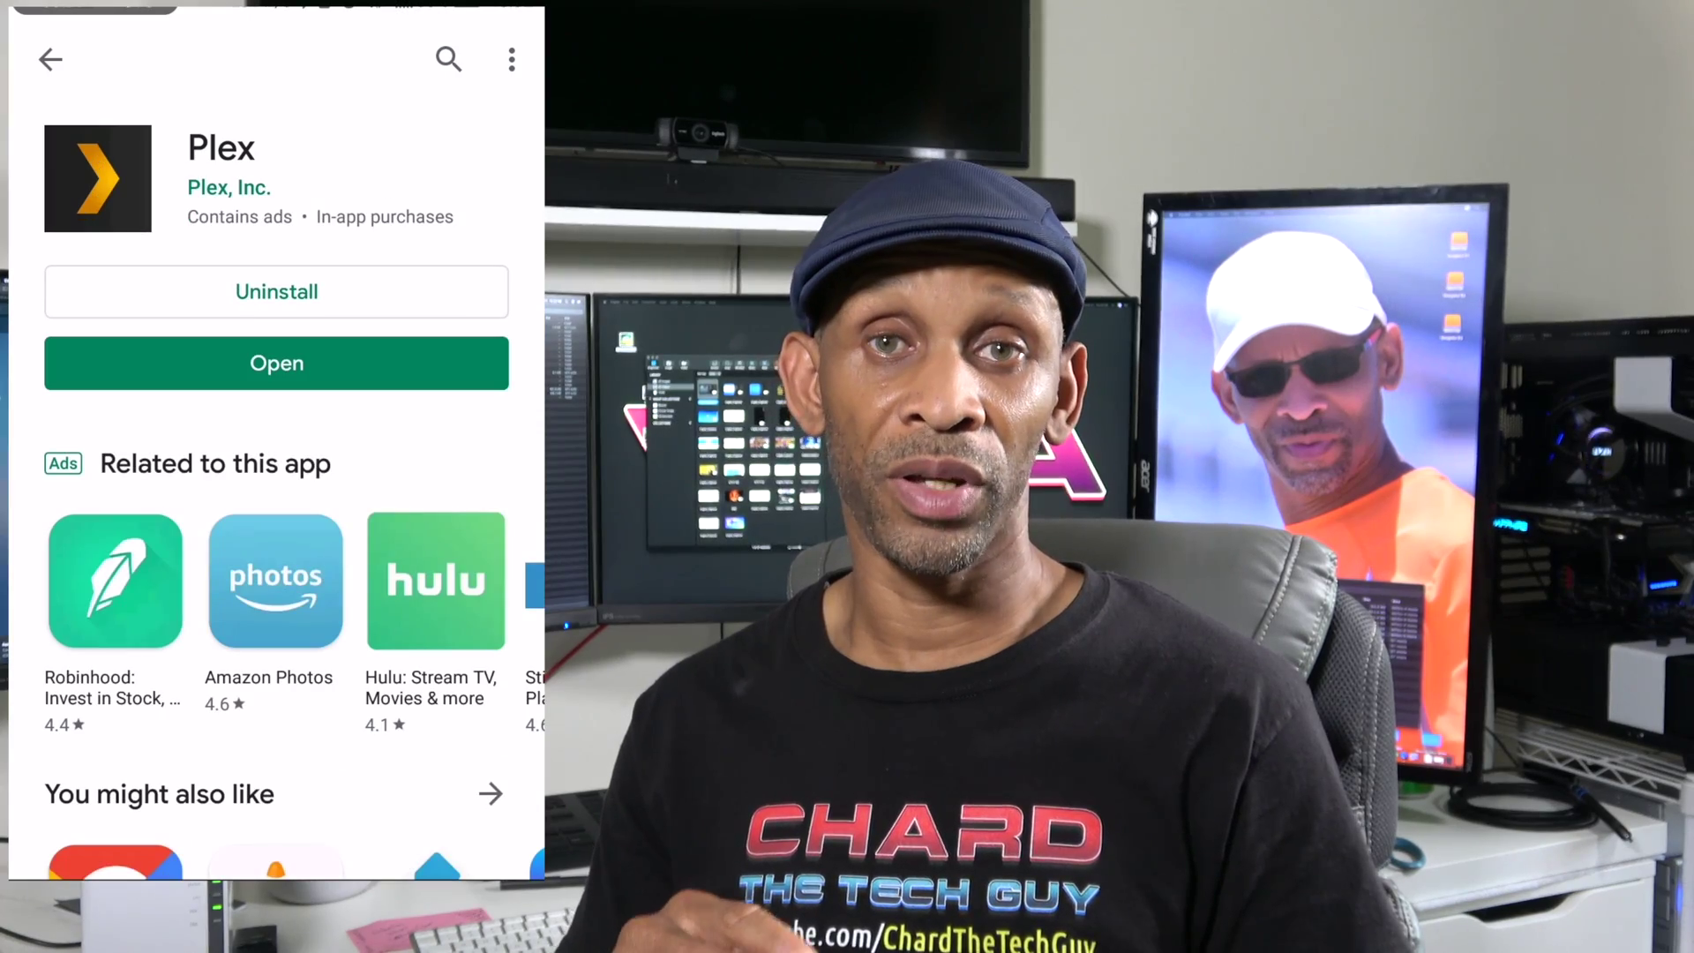
click(324, 363)
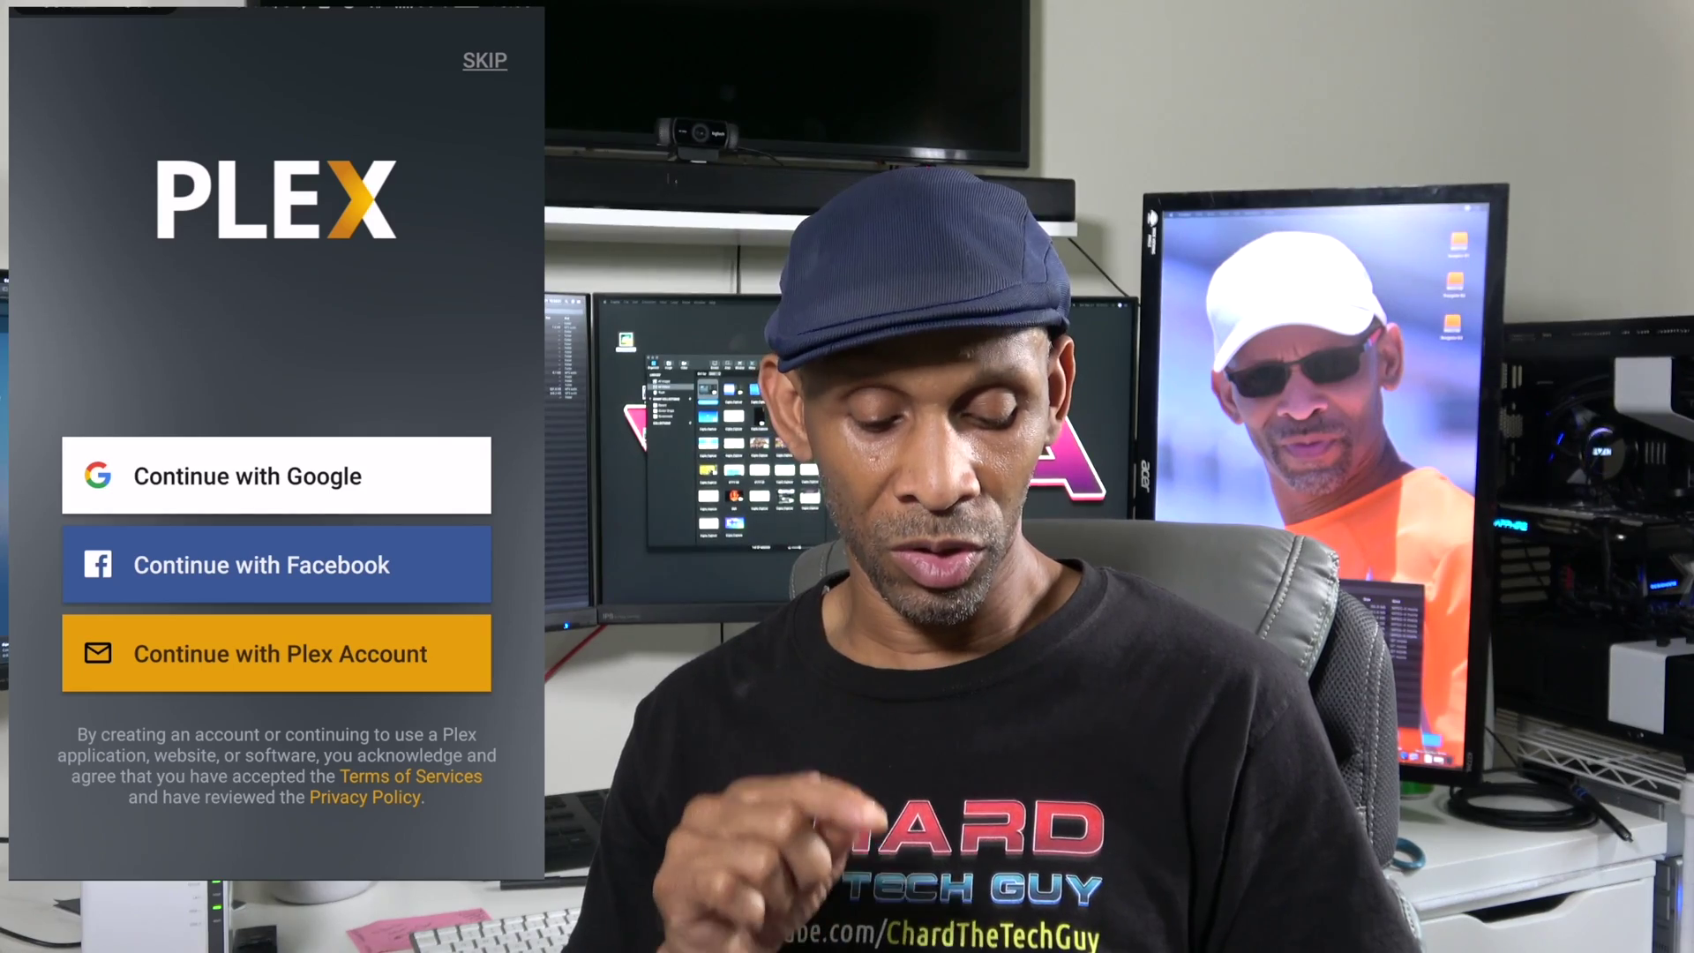
click(389, 662)
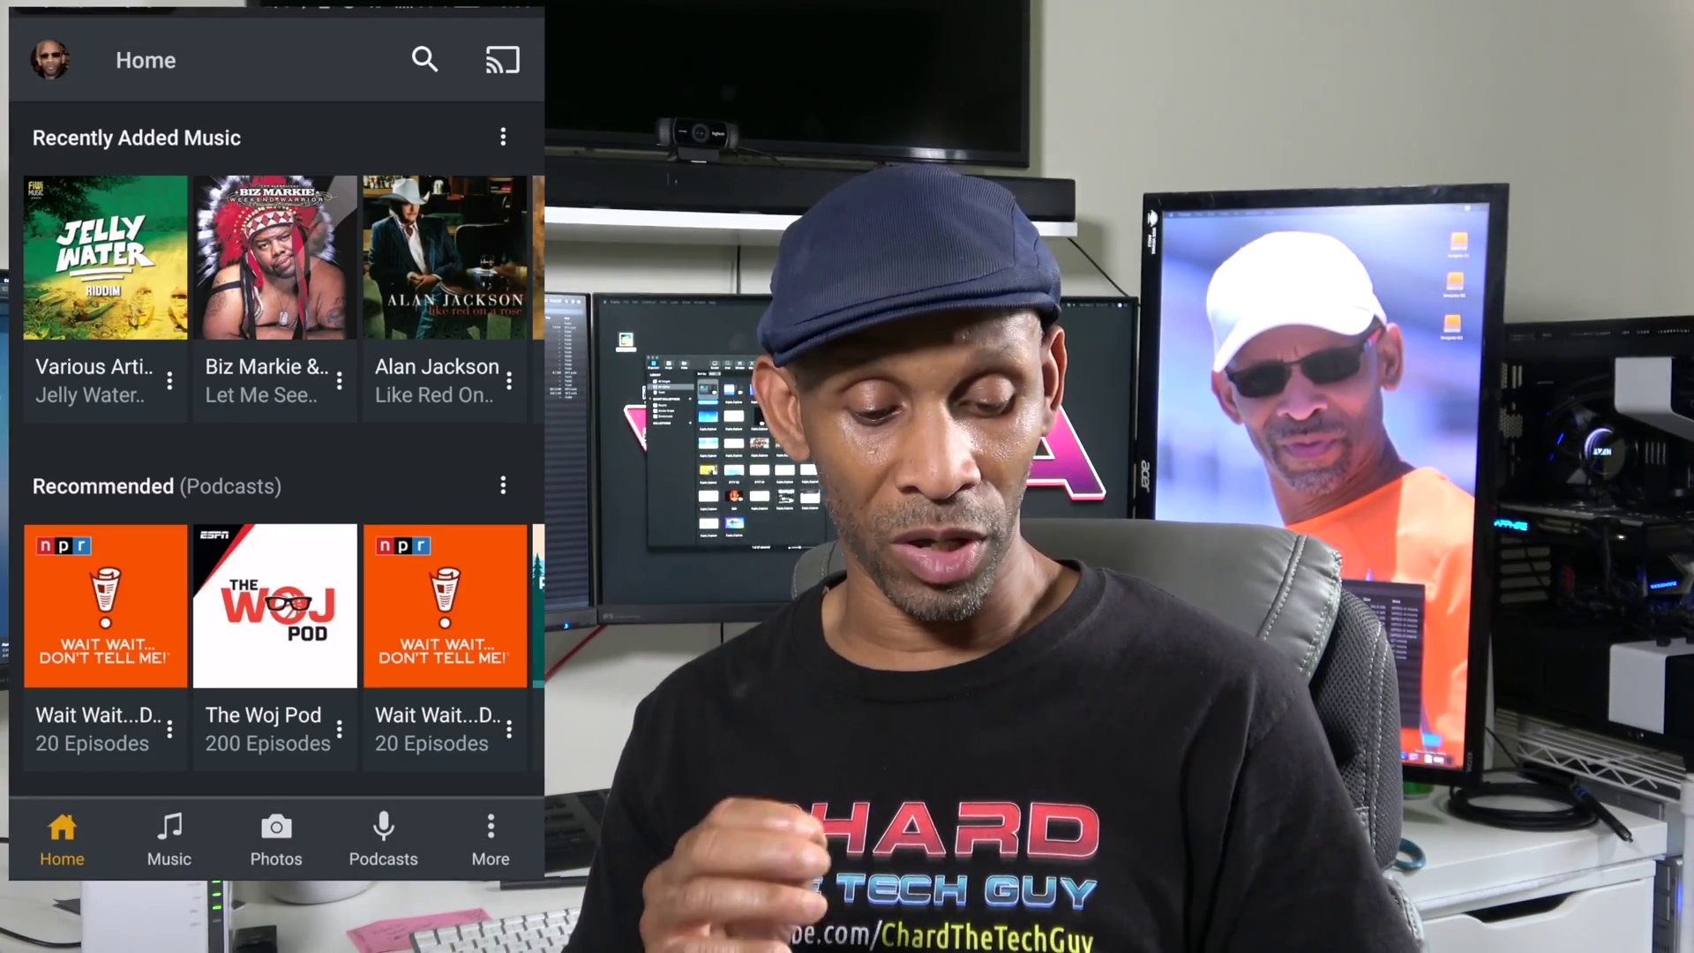
- Look through the music, podcast, web show and news sections on the mobile app's home screen
scroll(276, 442, down, 3)
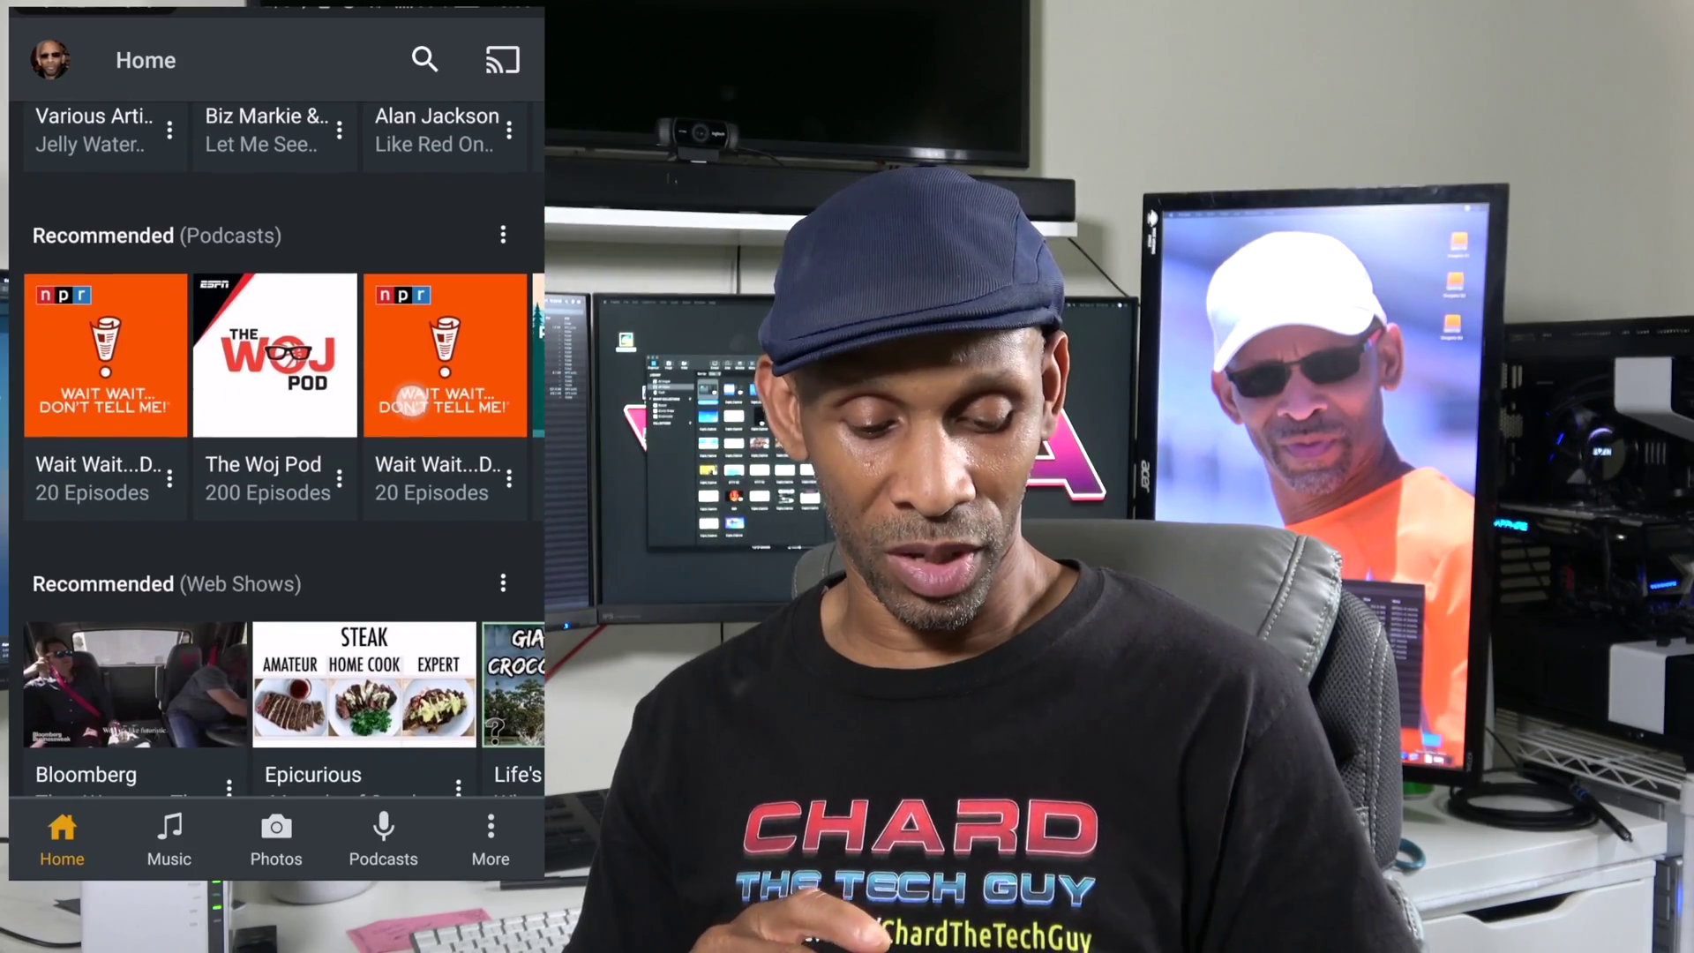
scroll(413, 635, down, 3)
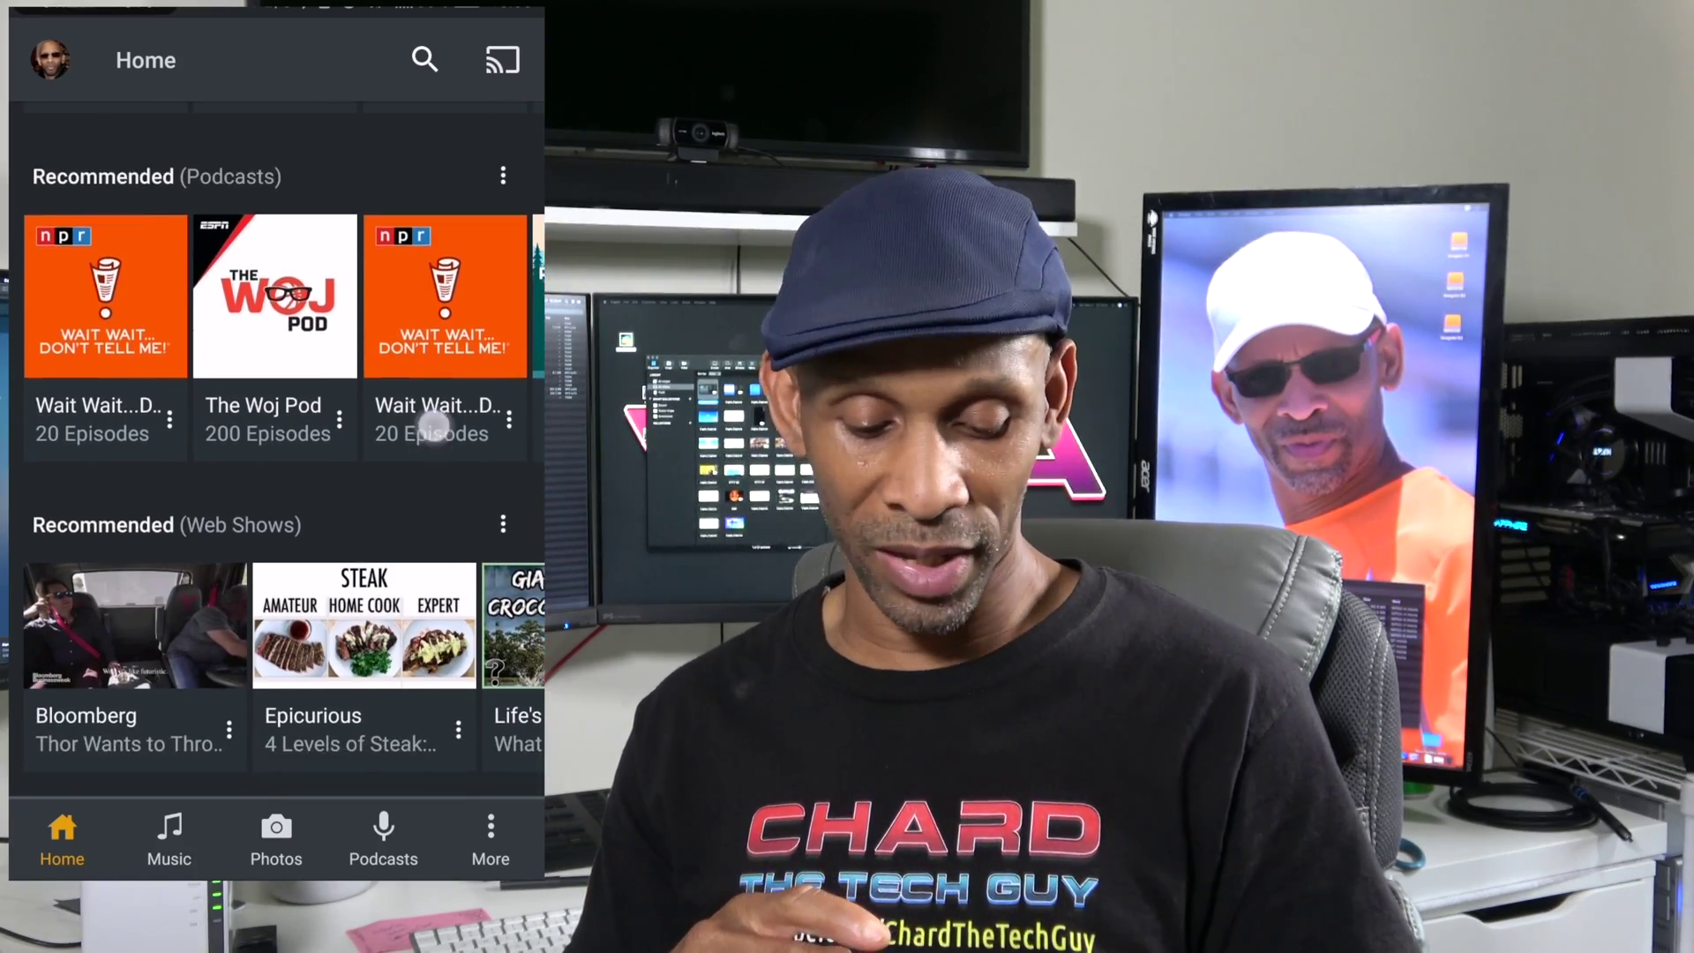
scroll(392, 603, down, 3)
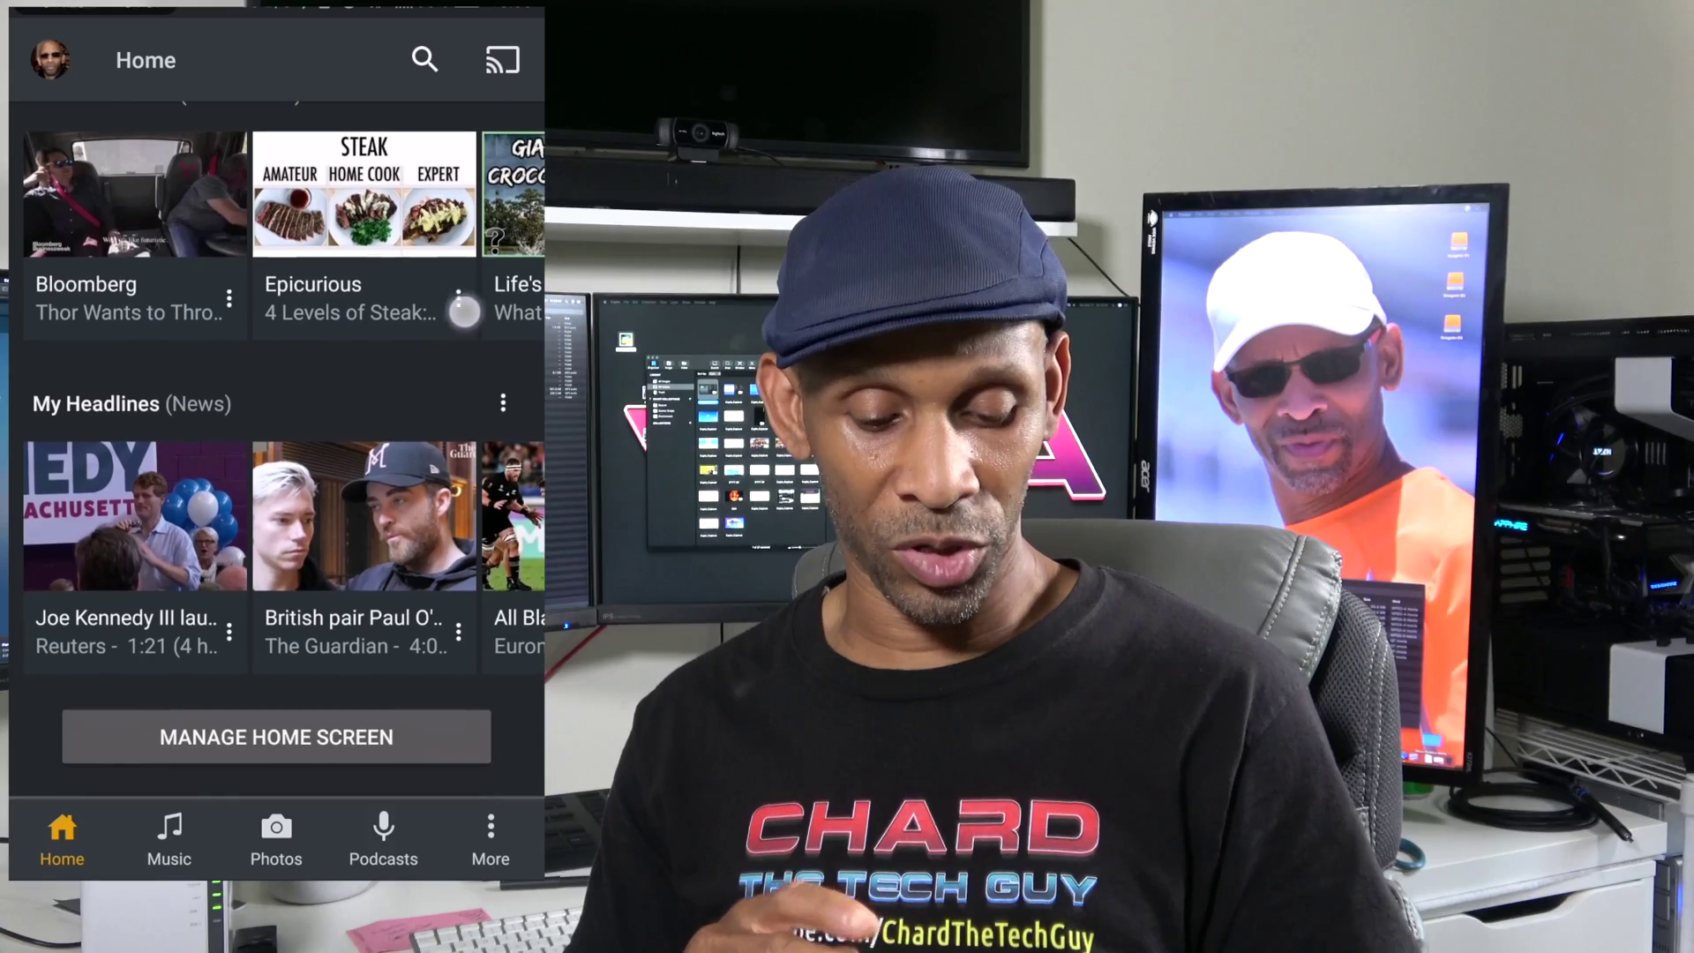
scroll(419, 406, up, 3)
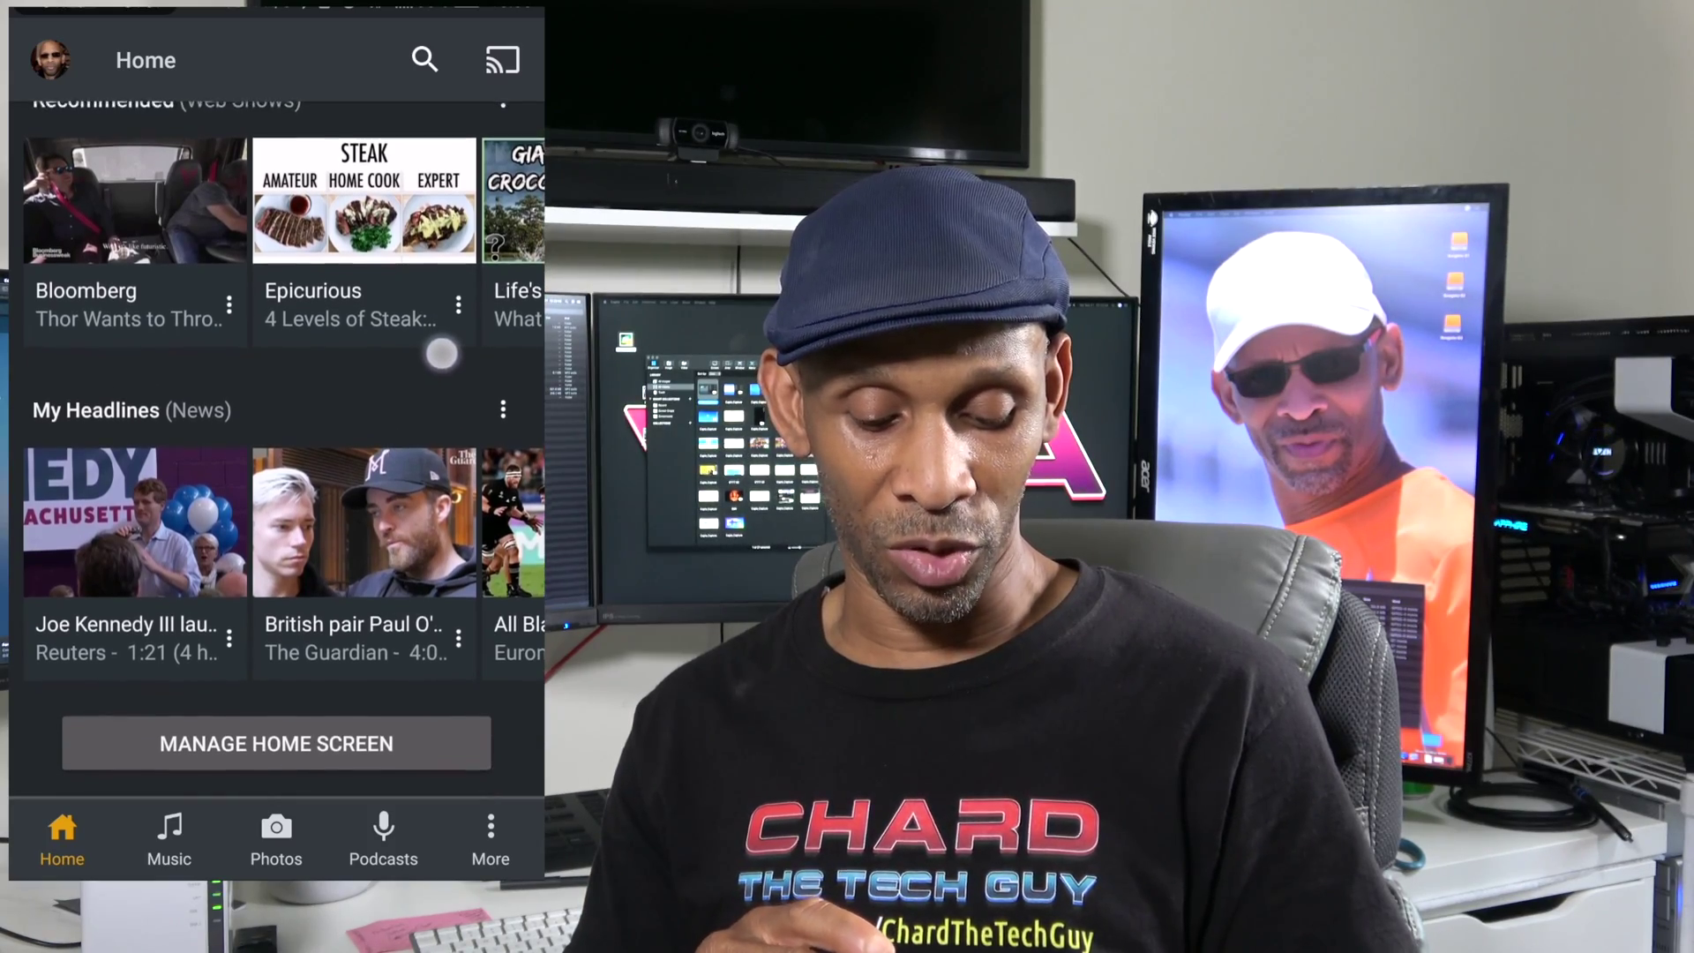